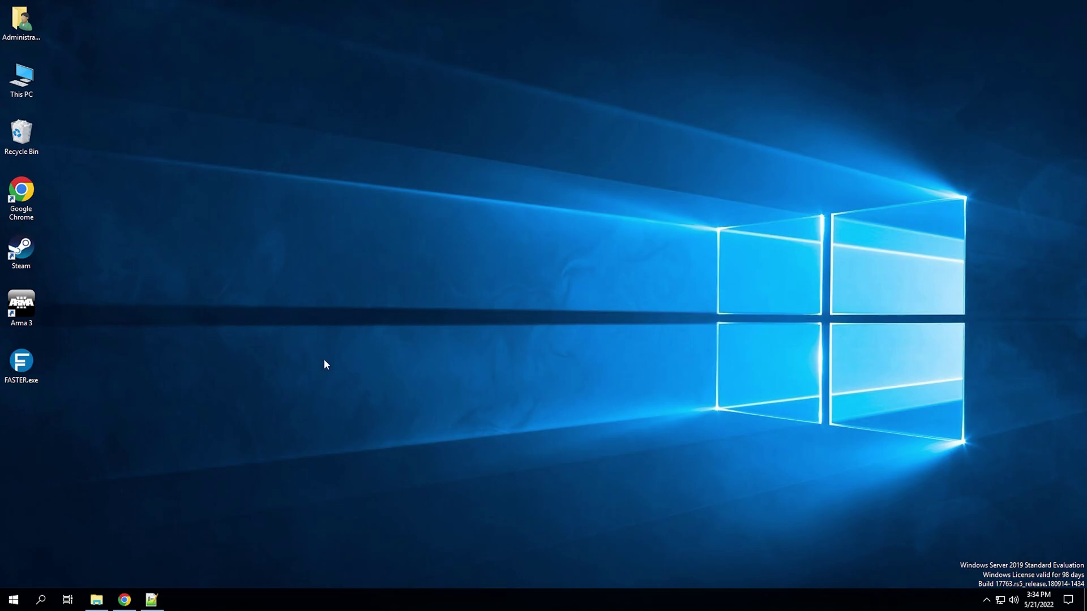
- Show the hidden tray icons to reveal Steam running in the background
left_click(986, 601)
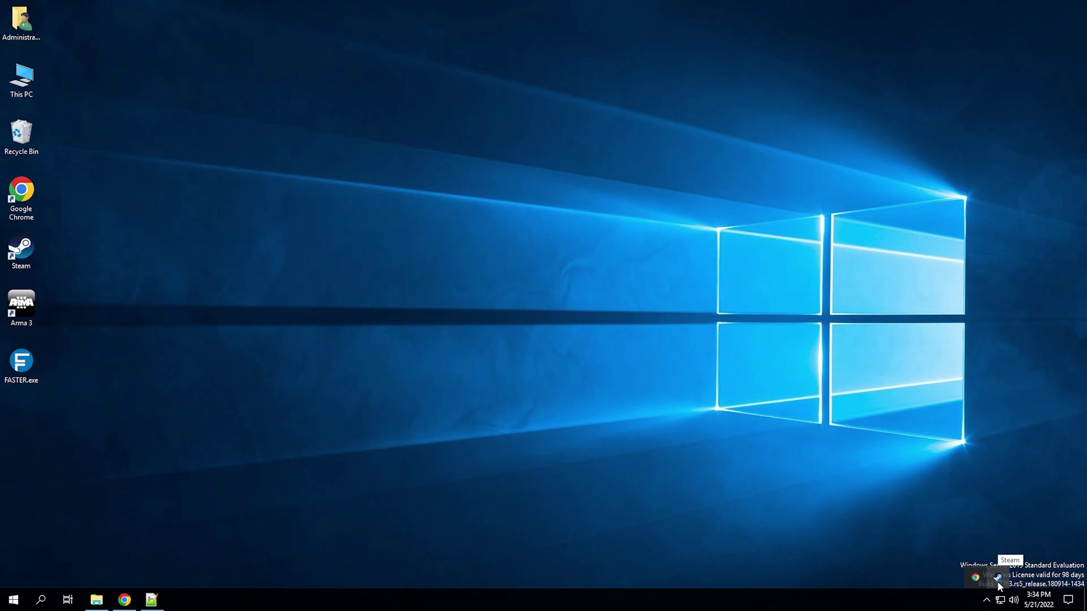
- Open Steam's game library and select Arma Reforger Server
left_click(998, 583)
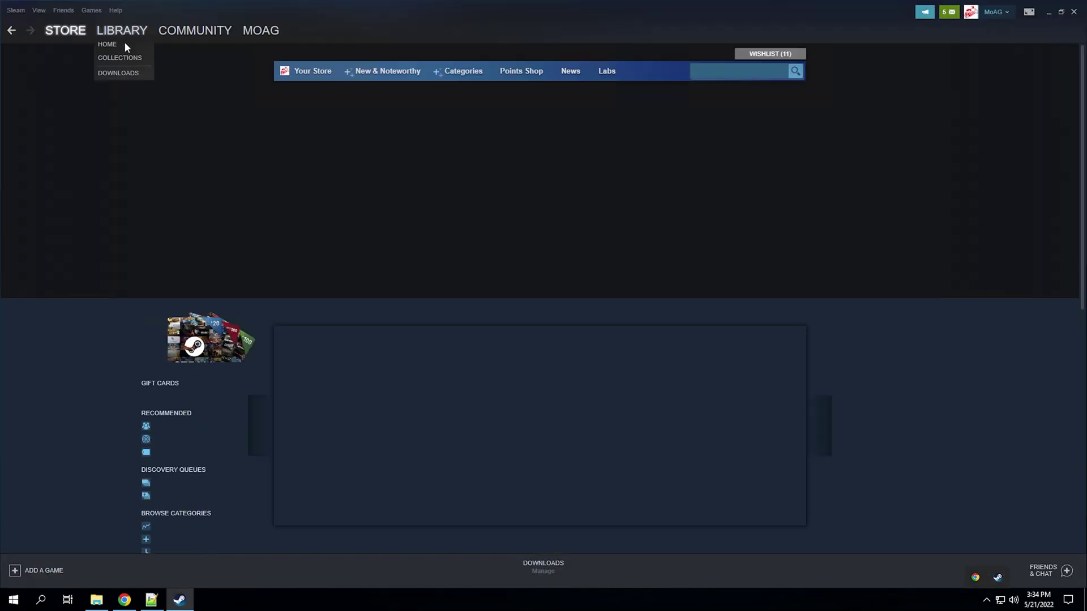
left_click(124, 42)
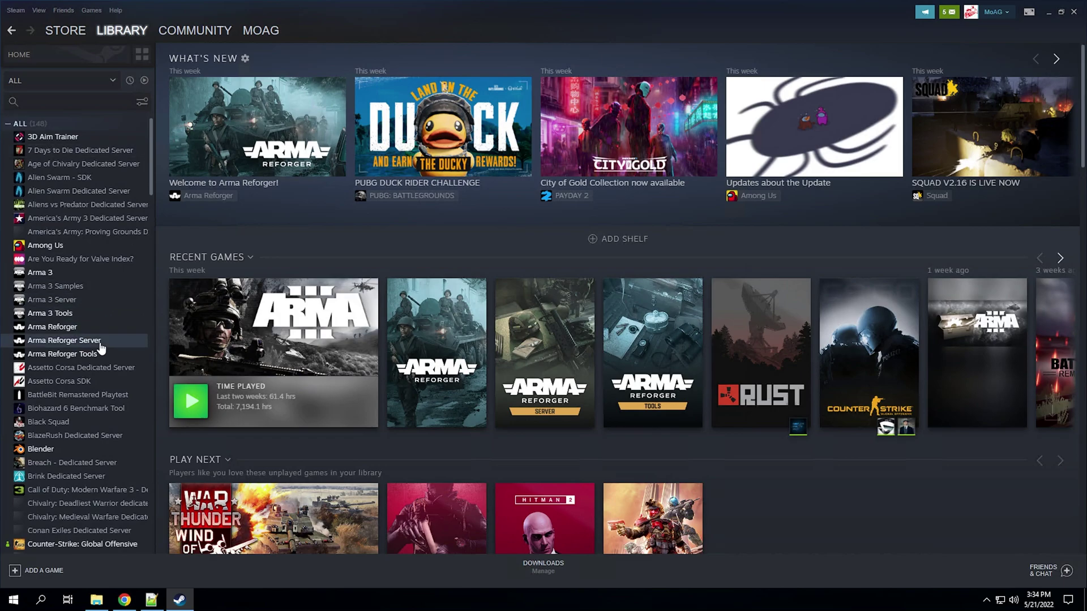
left_click(74, 341)
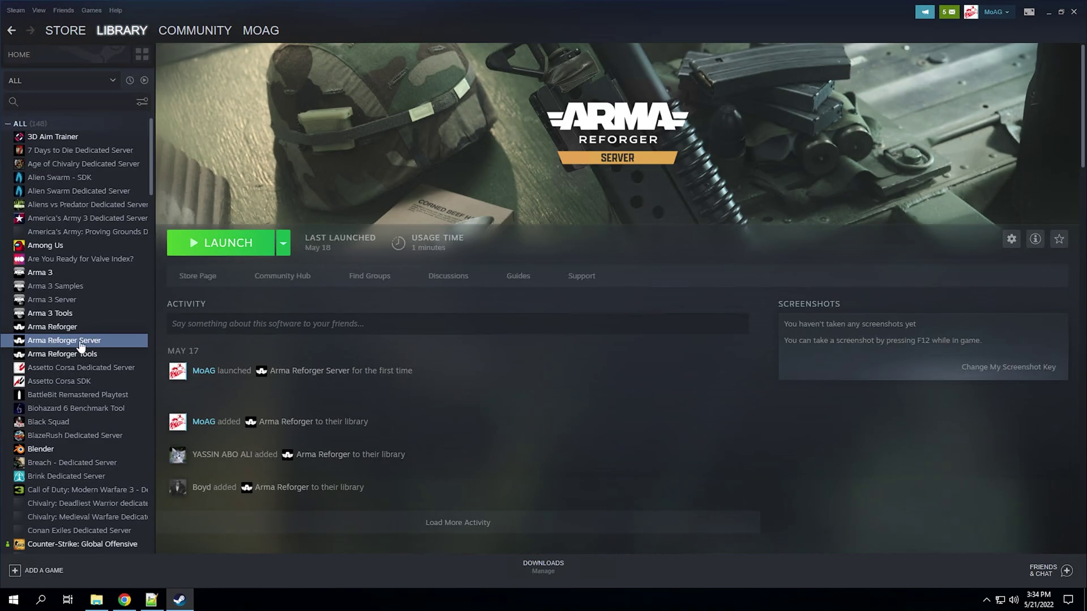
- Browse Arma Reforger Server's local files to open its install folder in File Explorer
right_click(79, 344)
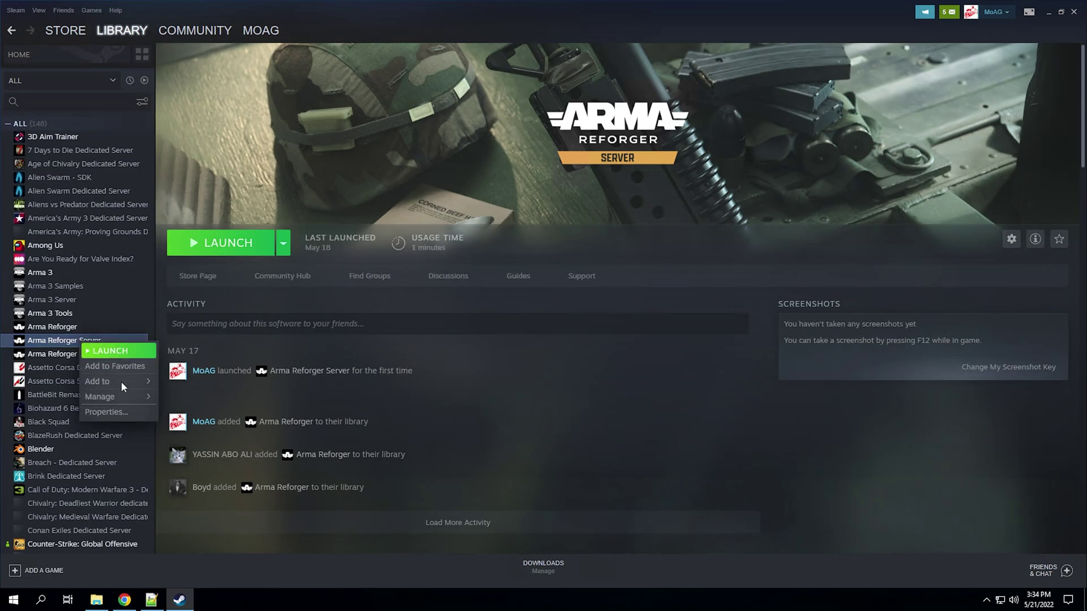
mouse_move(120, 396)
left_click(216, 413)
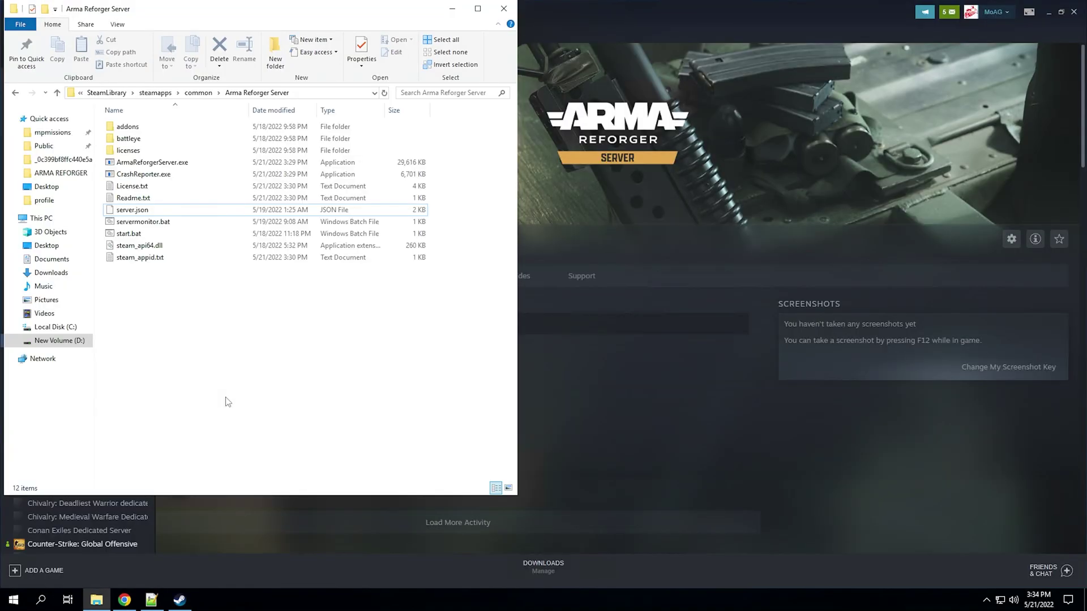
left_click(652, 20)
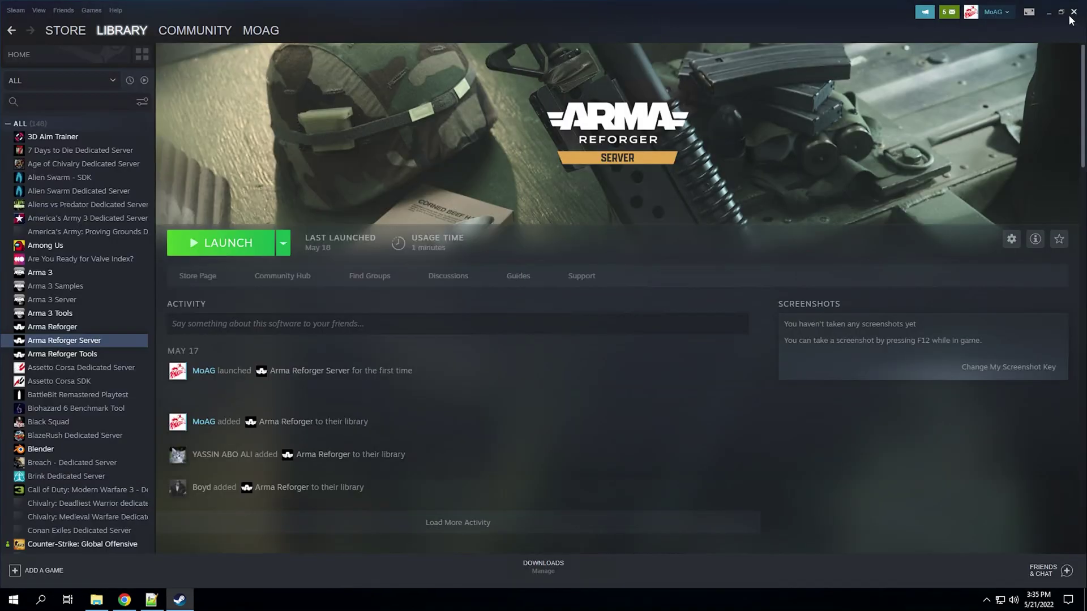
left_click(1060, 12)
right_click(86, 343)
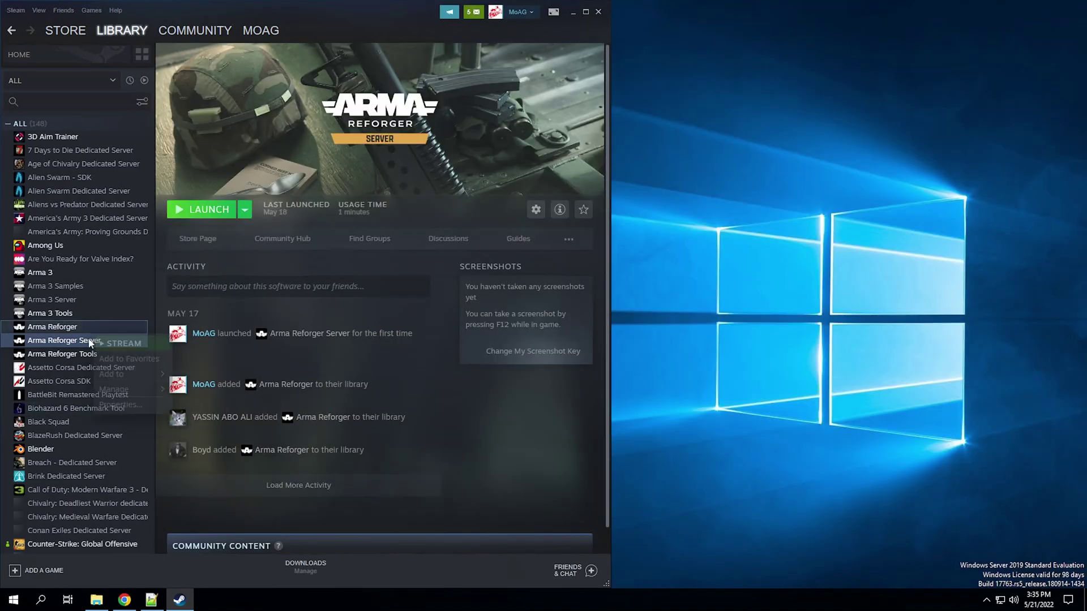
mouse_move(163, 399)
left_click(200, 410)
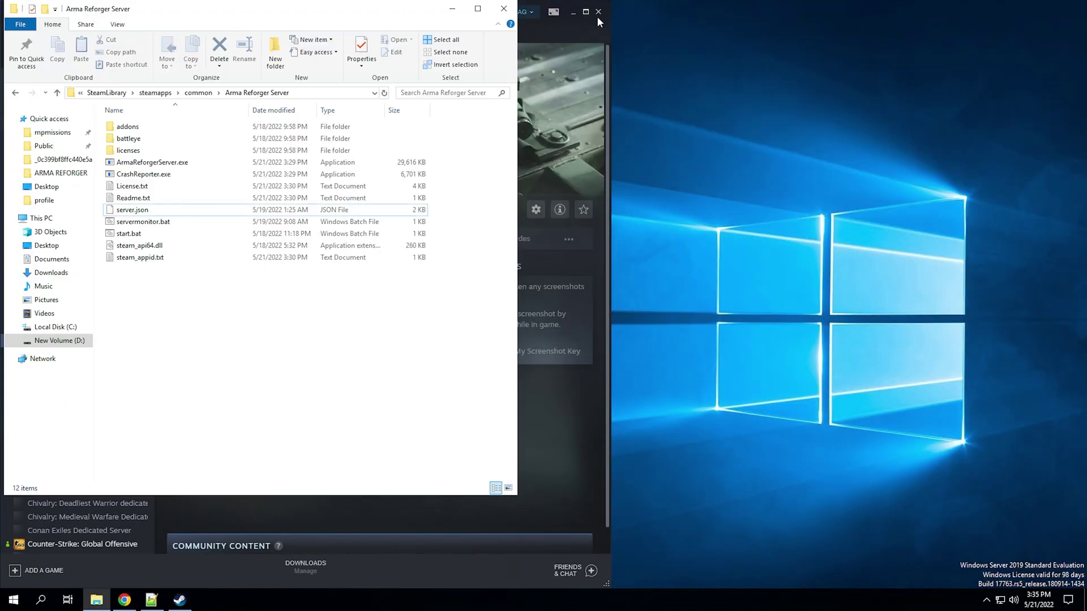
left_click(597, 11)
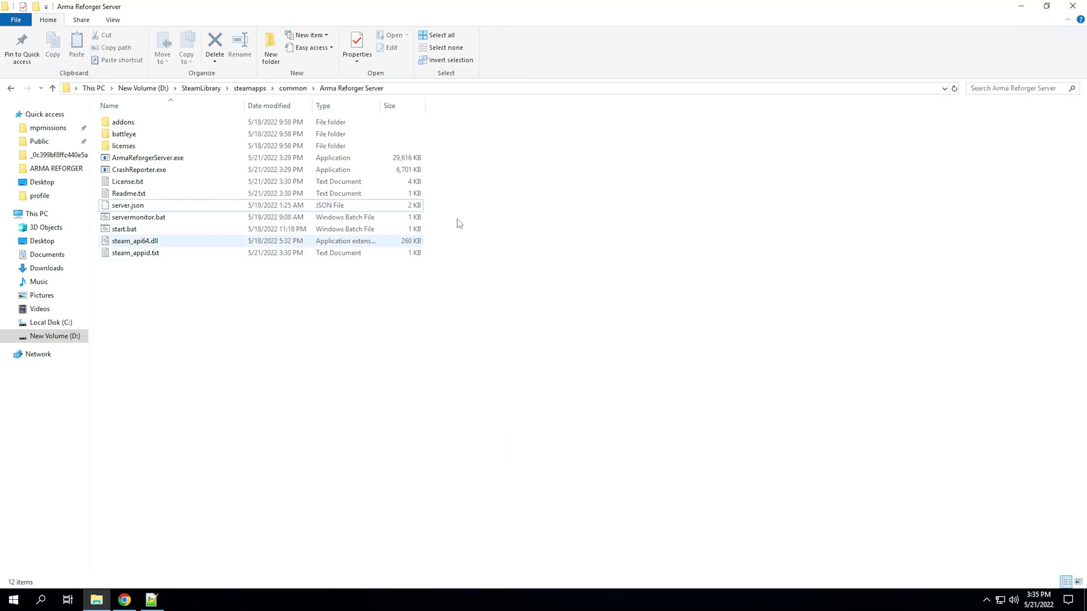
left_click_drag(446, 209, 439, 243)
left_click(421, 229)
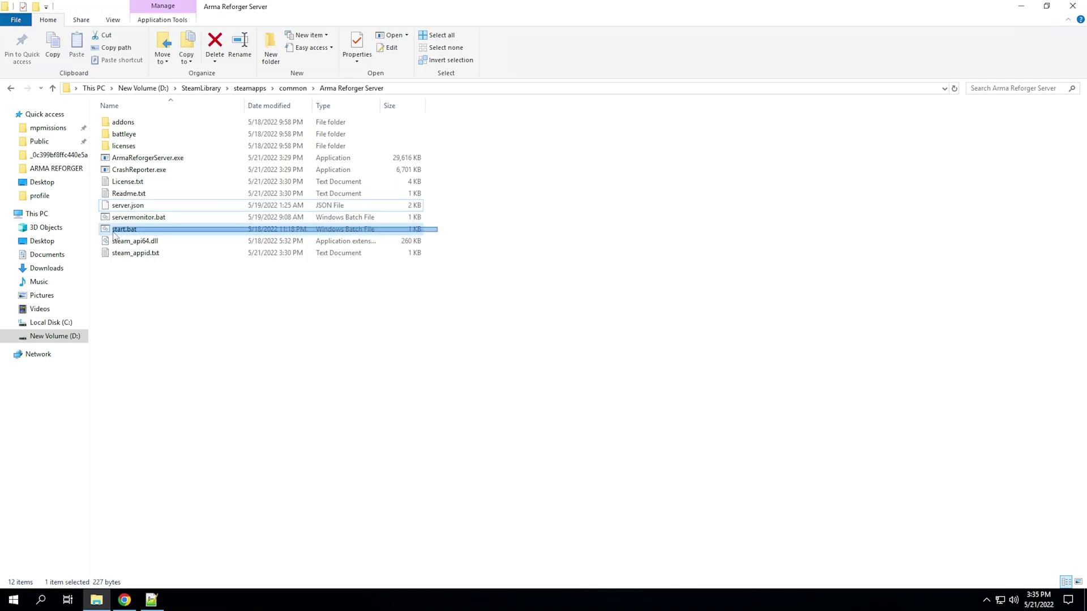
left_click(195, 302)
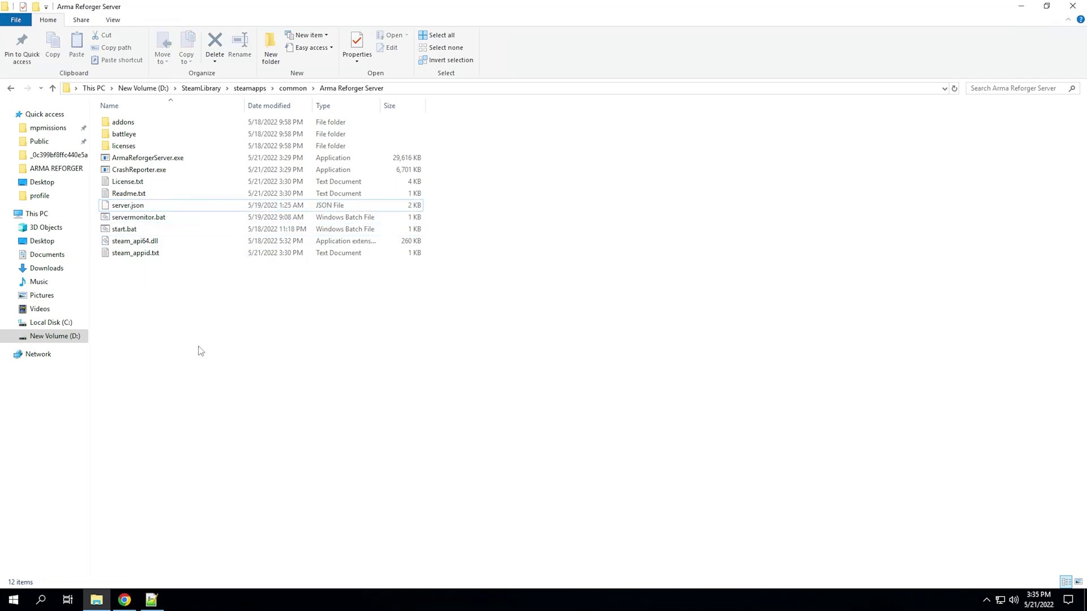
right_click(159, 291)
mouse_move(212, 432)
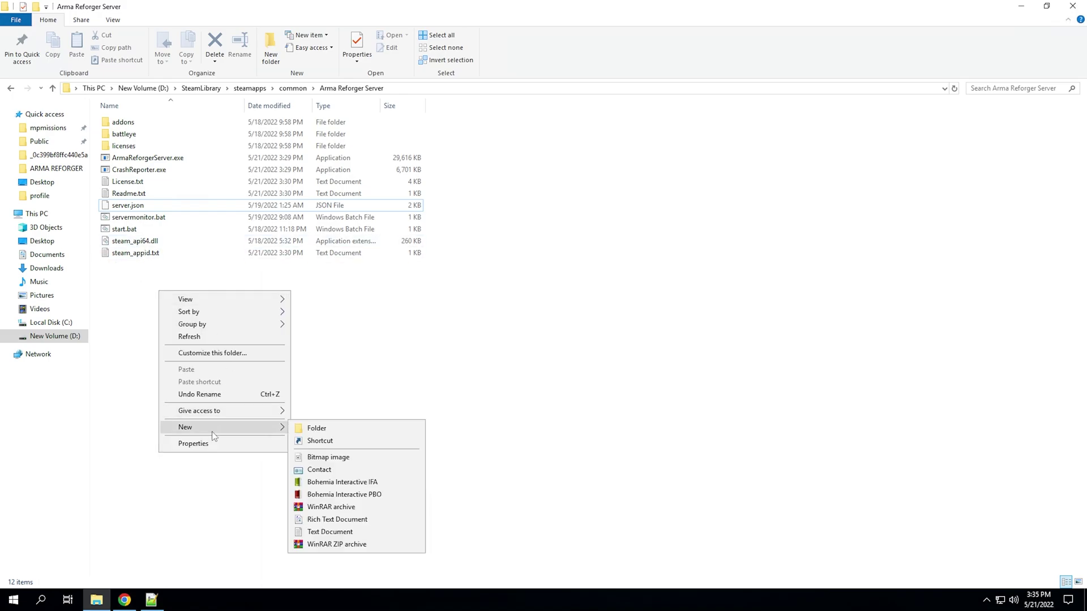
left_click(113, 20)
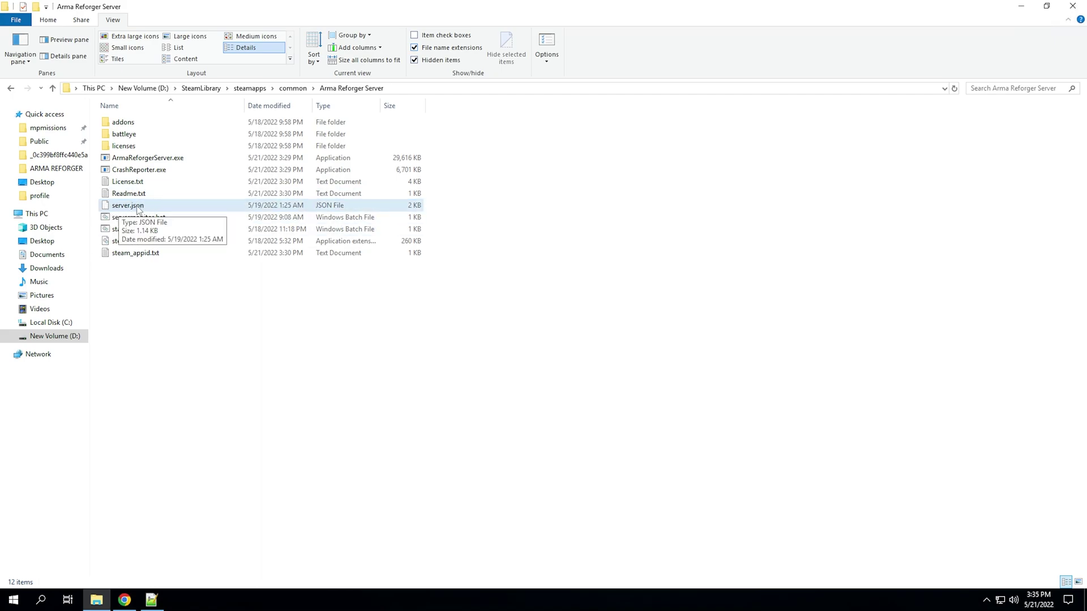
left_click(53, 23)
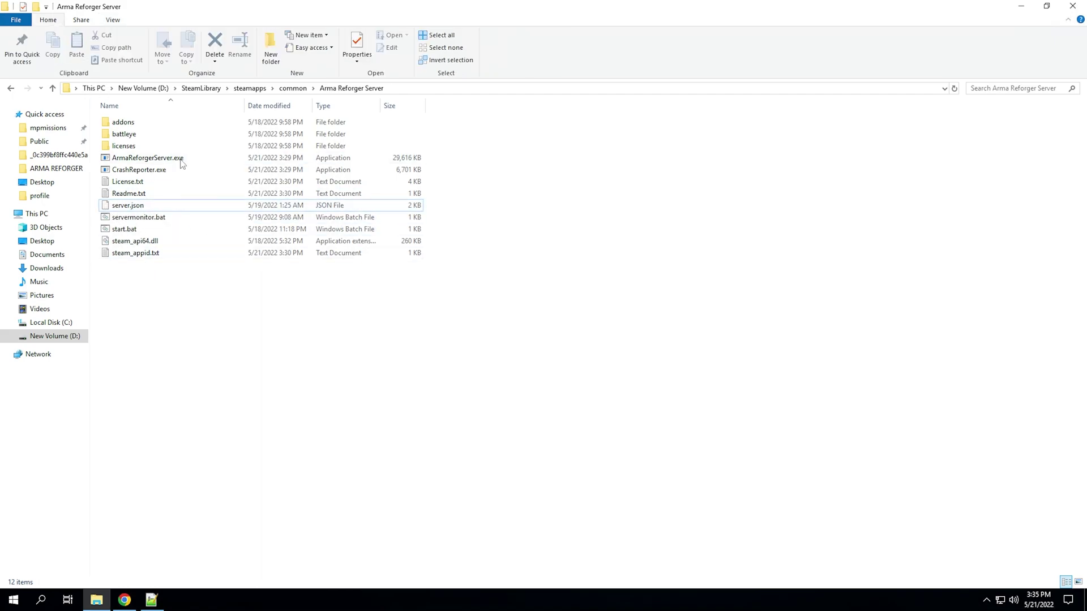
left_click(113, 20)
left_click(445, 50)
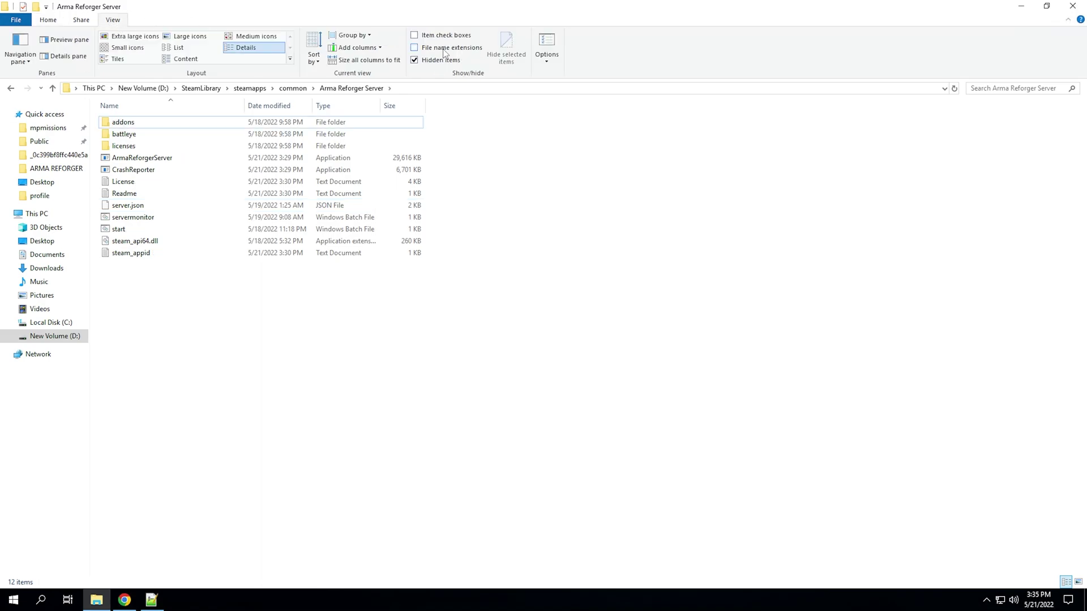
left_click(444, 50)
left_click(445, 49)
left_click(444, 50)
left_click(57, 22)
right_click(237, 334)
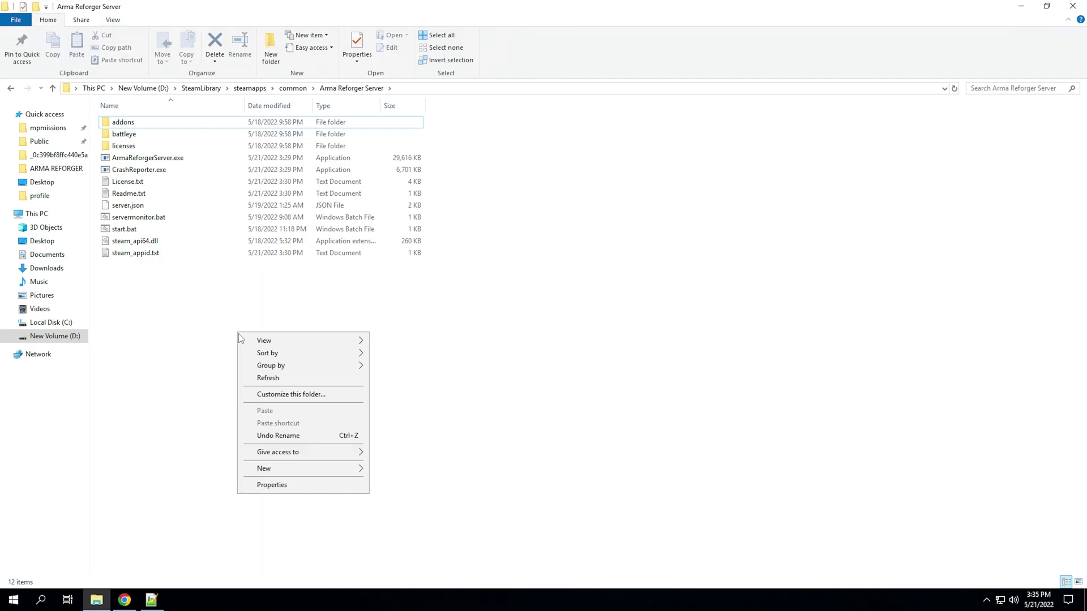
mouse_move(283, 466)
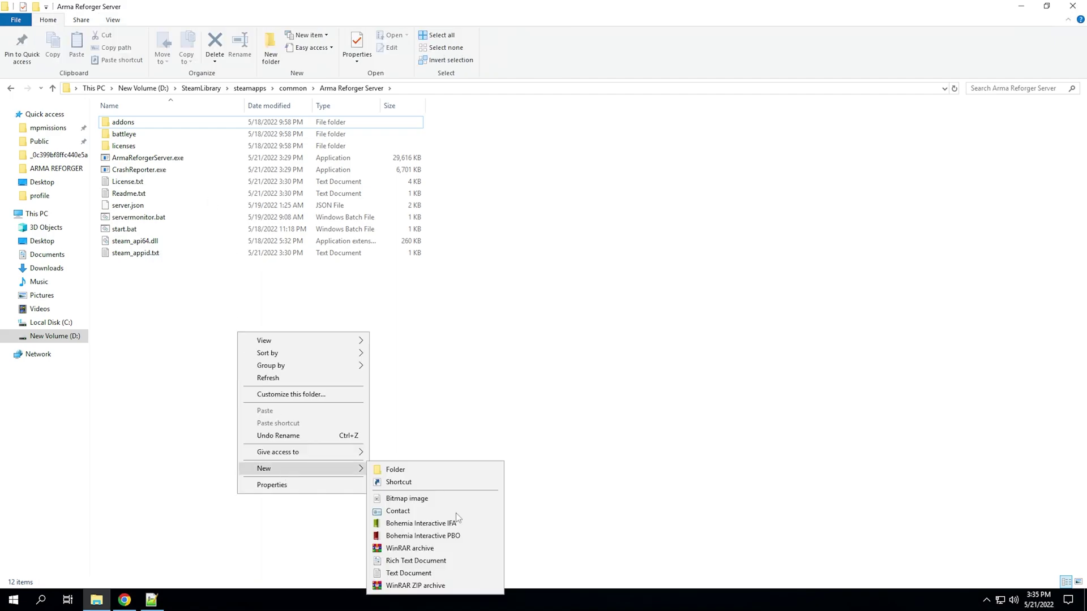
left_click(403, 573)
key("ctrl+a")
key("BackSpace")
type("s")
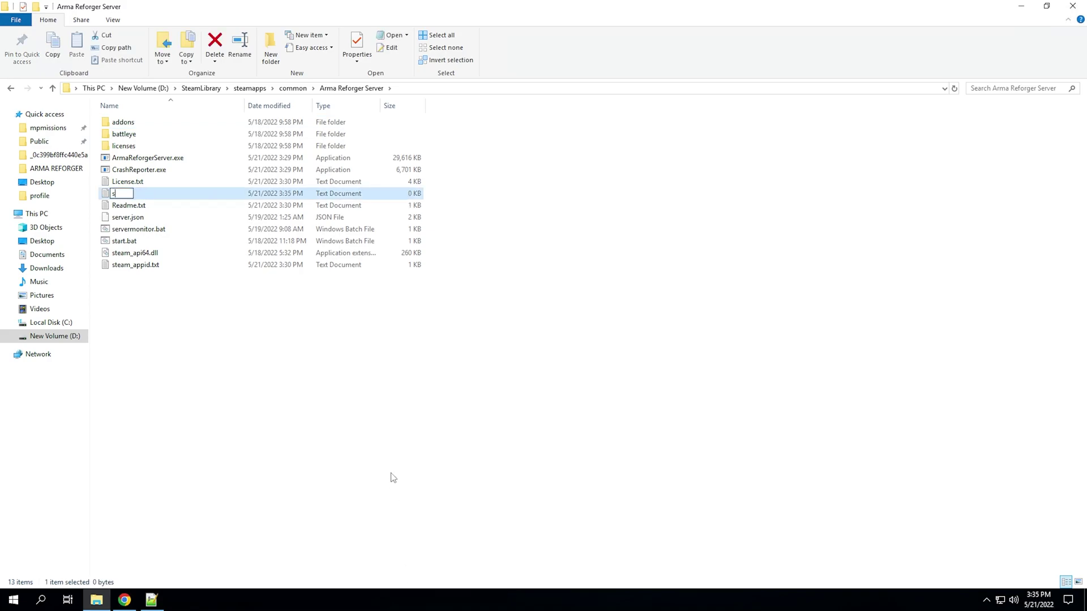
type("erver.json")
key("ctrl+a")
key("BackSpace")
left_click(263, 365)
left_click(130, 195)
key("Delete")
- Open server.json in Notepad++ using Open with
right_click(132, 209)
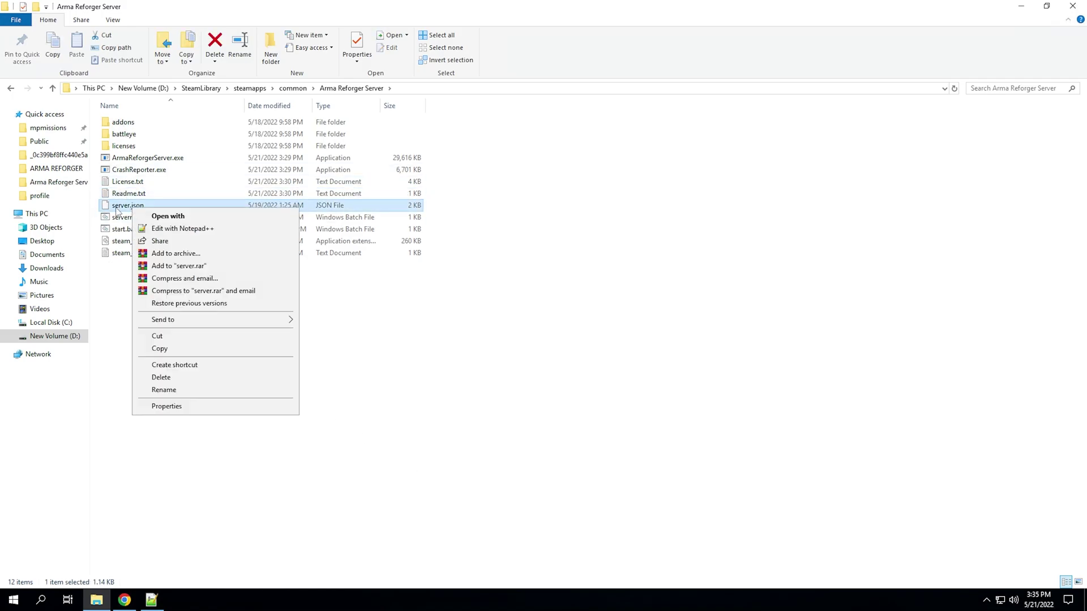
left_click(168, 218)
left_click(490, 257)
left_click(448, 290)
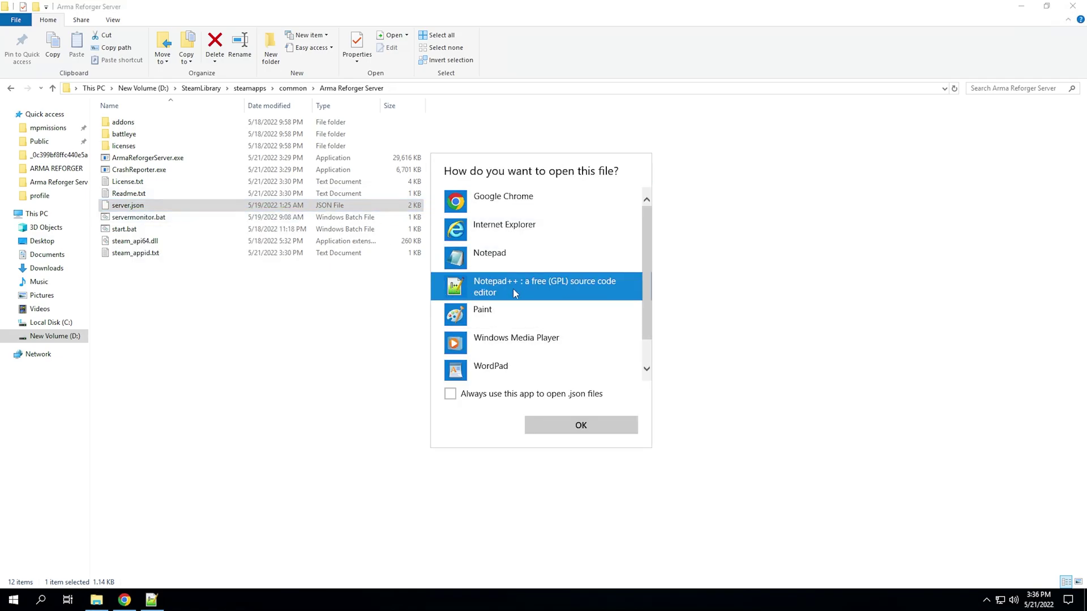
left_click(580, 426)
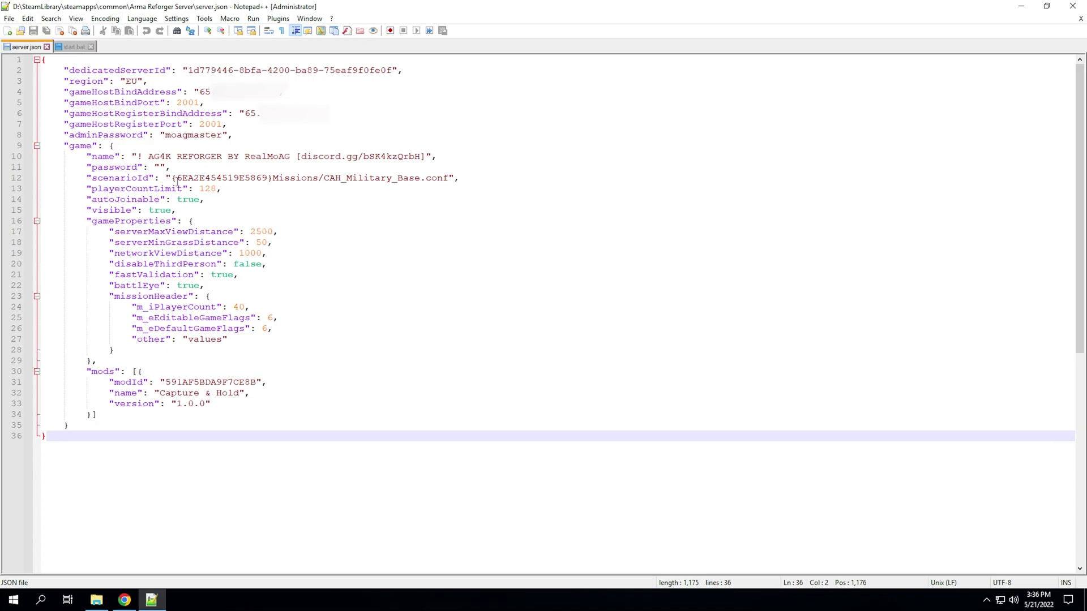
- Delete all of server.json's content, then undo to restore the 36 lines
key("ctrl+a")
key("Delete")
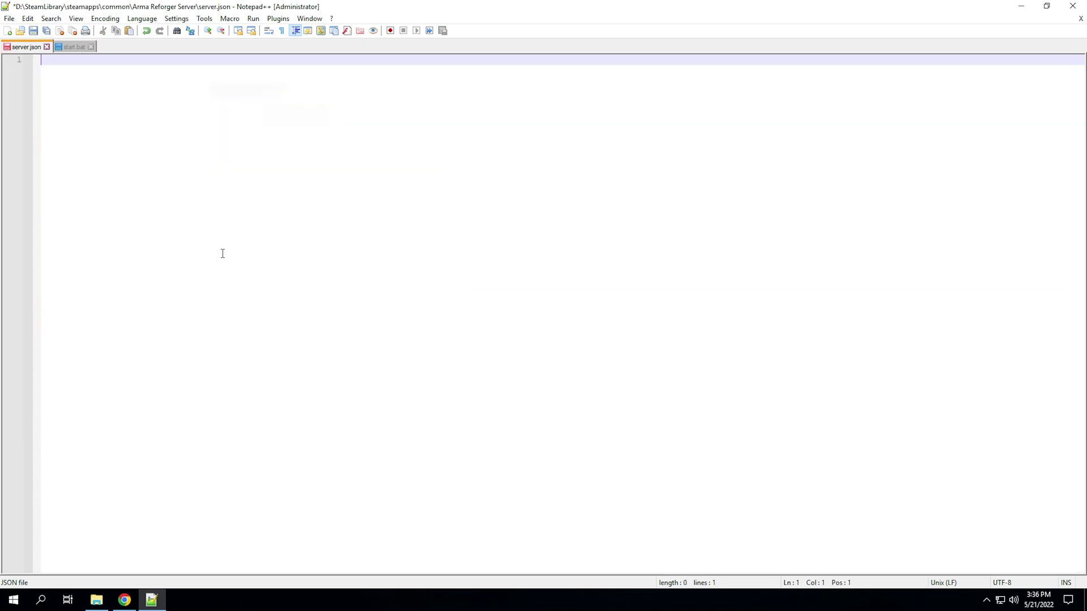
key("ctrl+z")
left_click(296, 416)
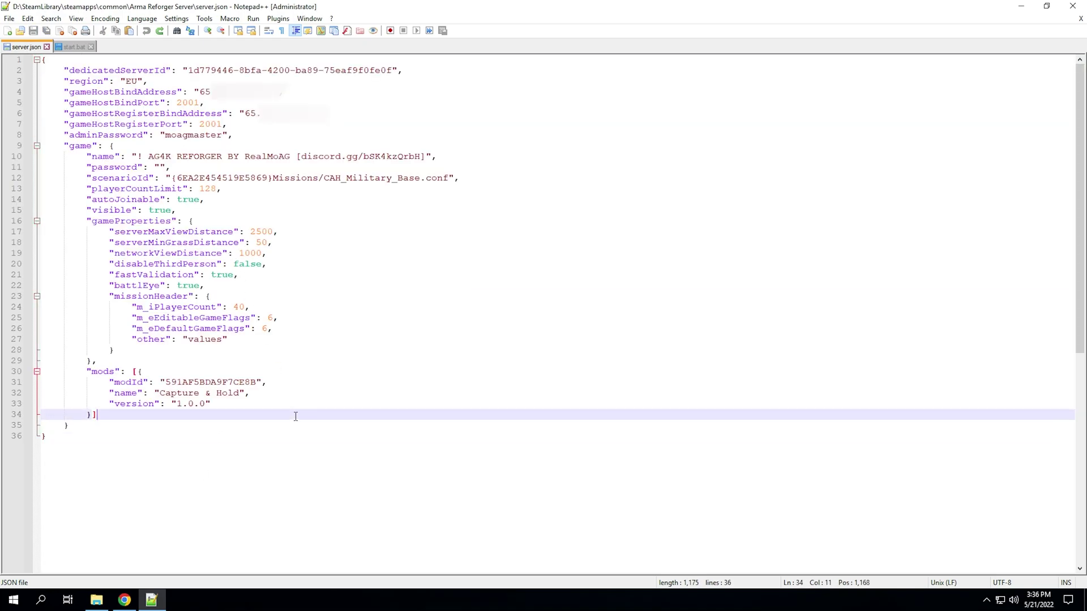
left_click(132, 605)
- Copy the wiki's example server configuration JSON block
scroll(325, 400, "down", 8)
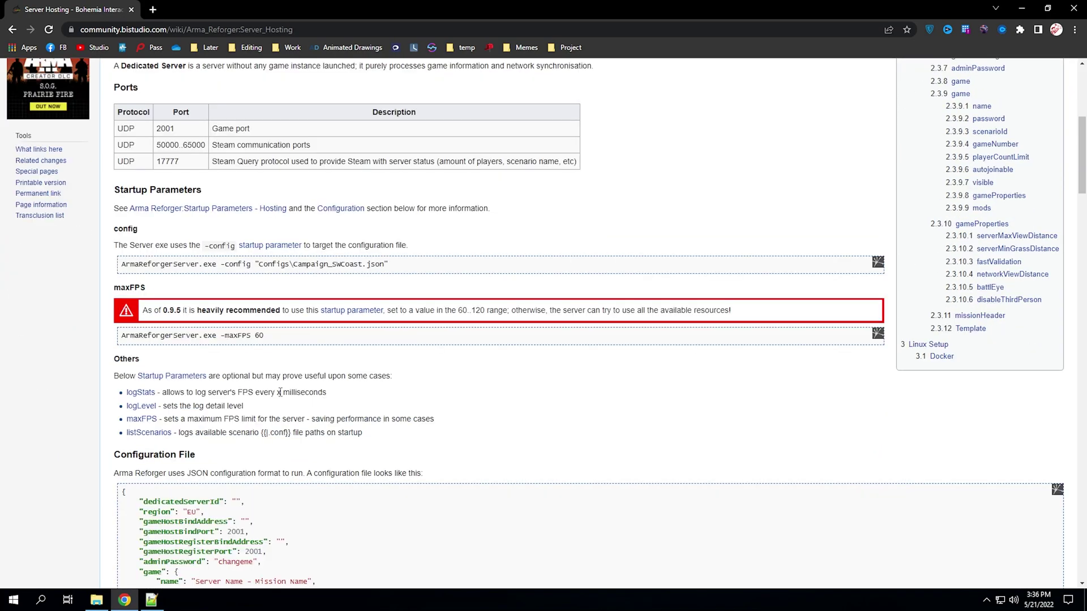
scroll(281, 397, "down", 4)
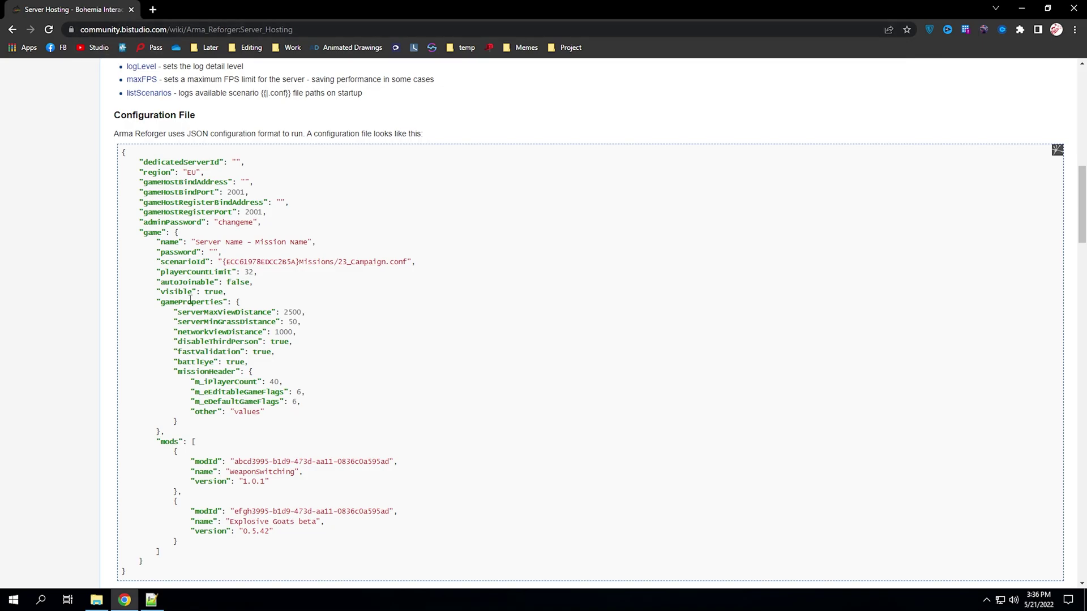
scroll(233, 445, "up", 8)
scroll(232, 444, "up", 4)
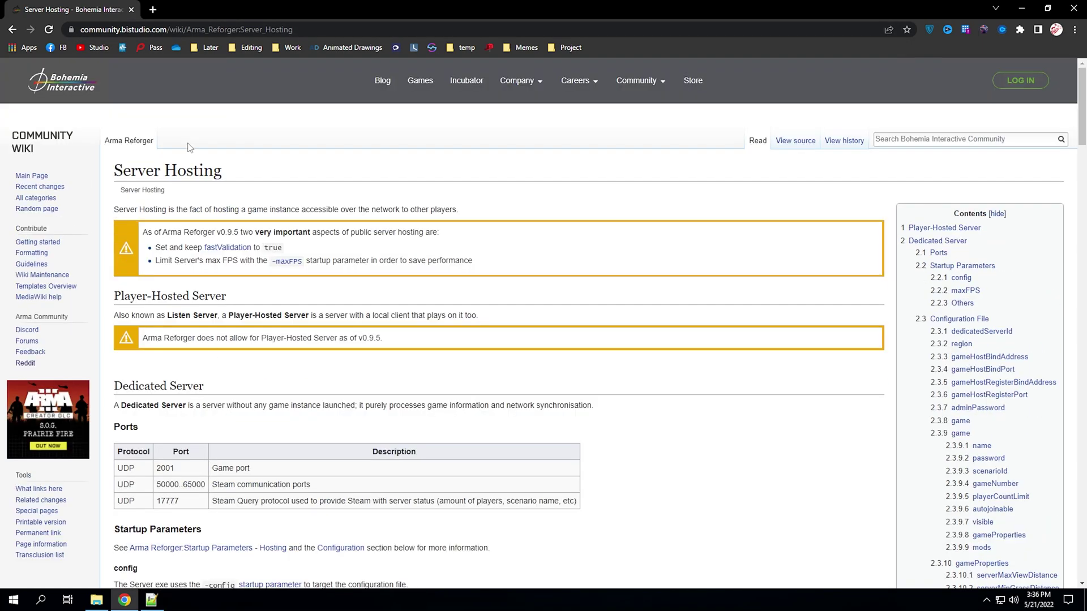
left_click_drag(114, 179, 290, 164)
left_click(222, 177)
left_click_drag(222, 177, 132, 171)
left_click(131, 170)
scroll(218, 270, "down", 3)
scroll(217, 271, "down", 10)
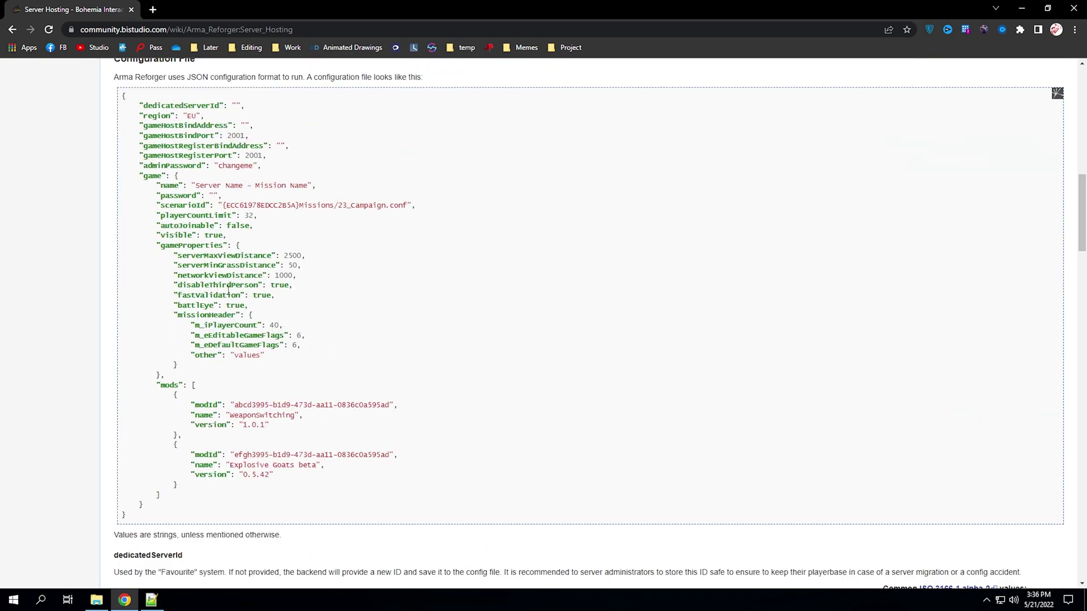
left_click_drag(127, 516, 124, 98)
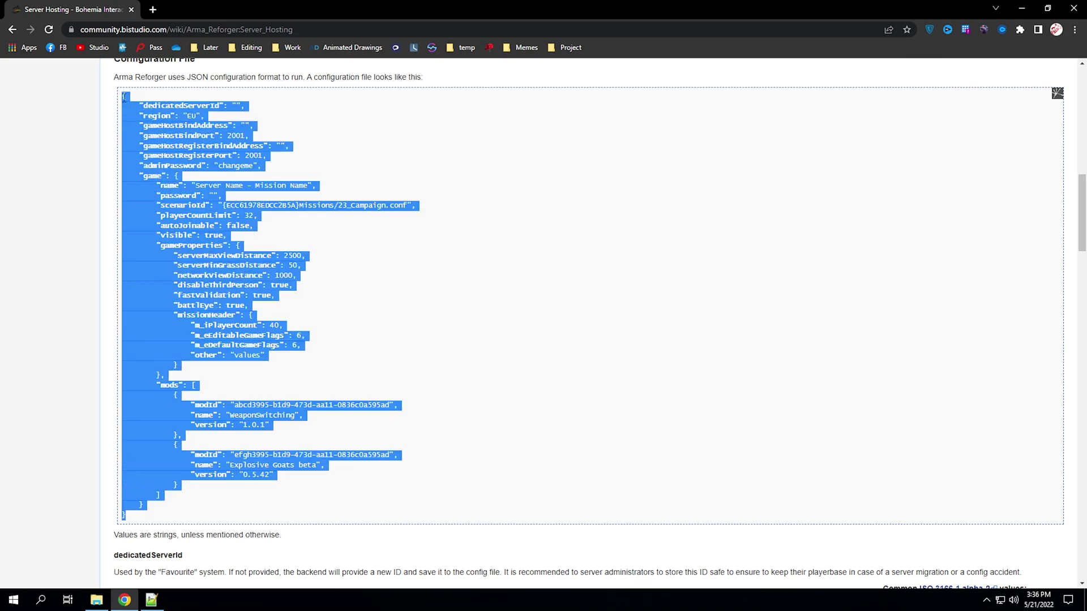
right_click(124, 98)
left_click(138, 108)
left_click(133, 103)
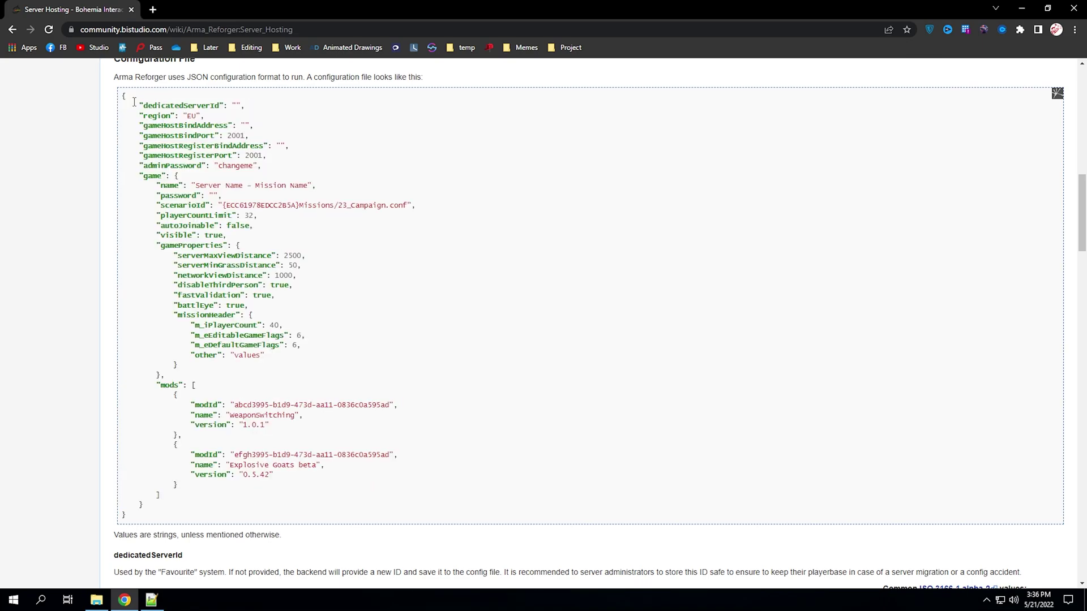
- Back in Notepad++, select the full contents of server.json
left_click(152, 600)
left_click_drag(141, 496, 44, 37)
left_click(95, 243)
left_click_drag(218, 485, 39, 60)
left_click(82, 114)
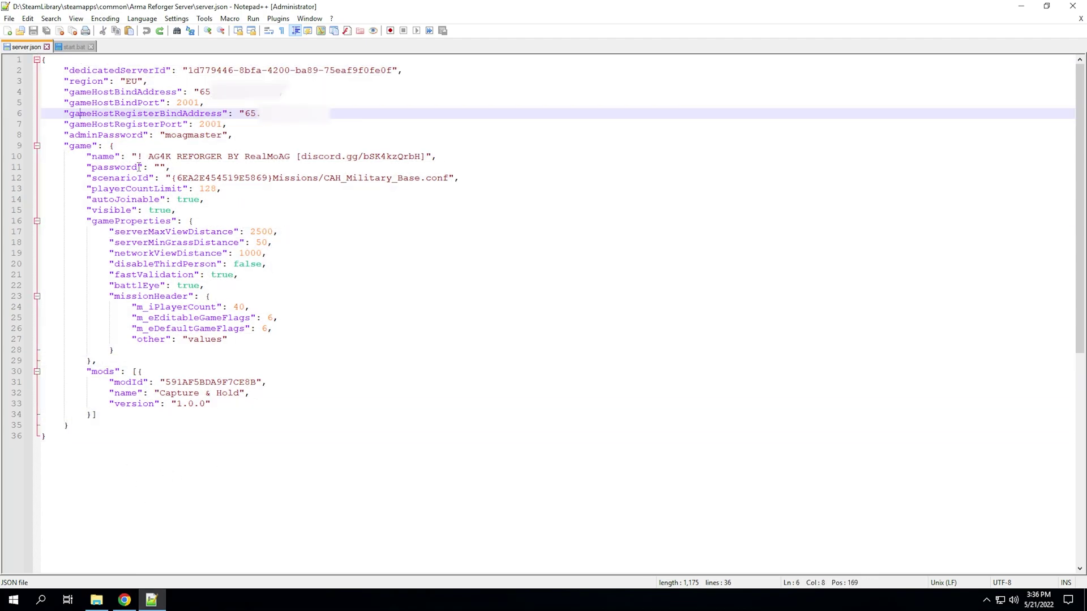
- Delete the dedicatedServerId value, then undo to restore it
left_click(219, 258)
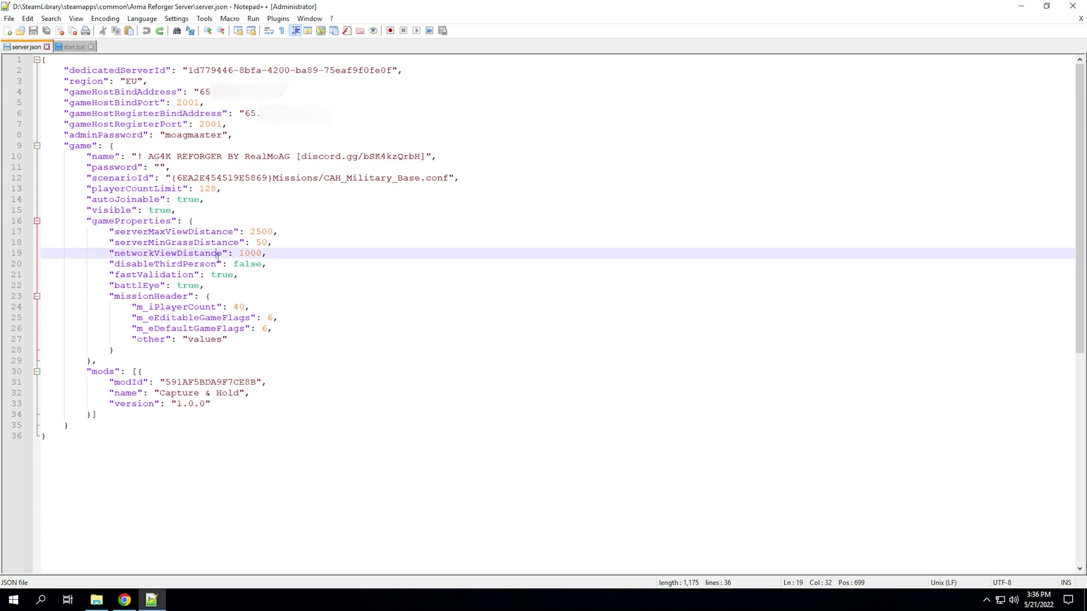
key("Right")
left_click_drag(188, 70, 391, 70)
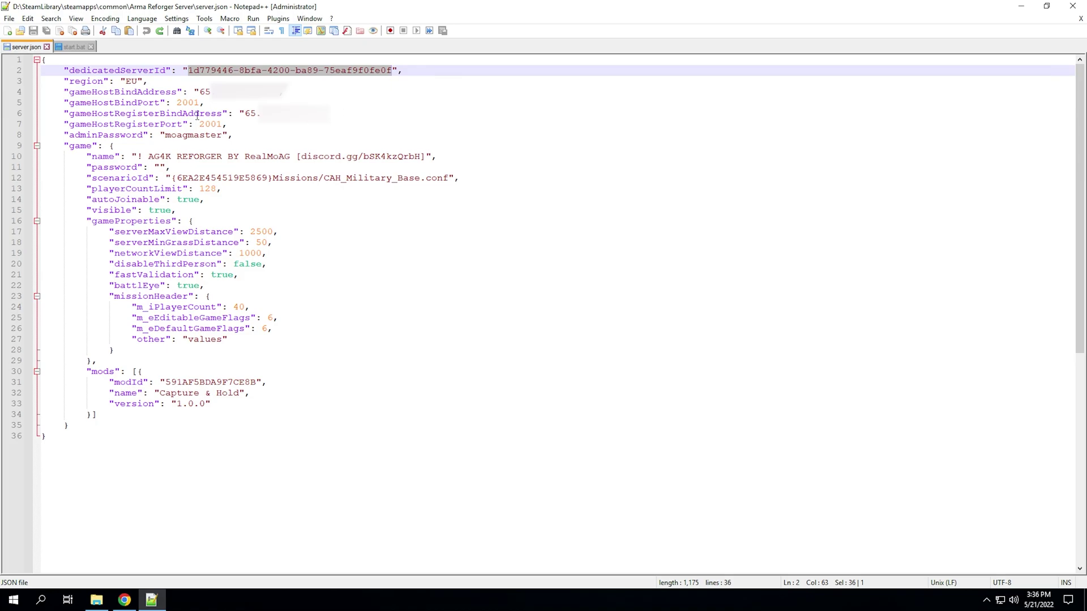
key("BackSpace")
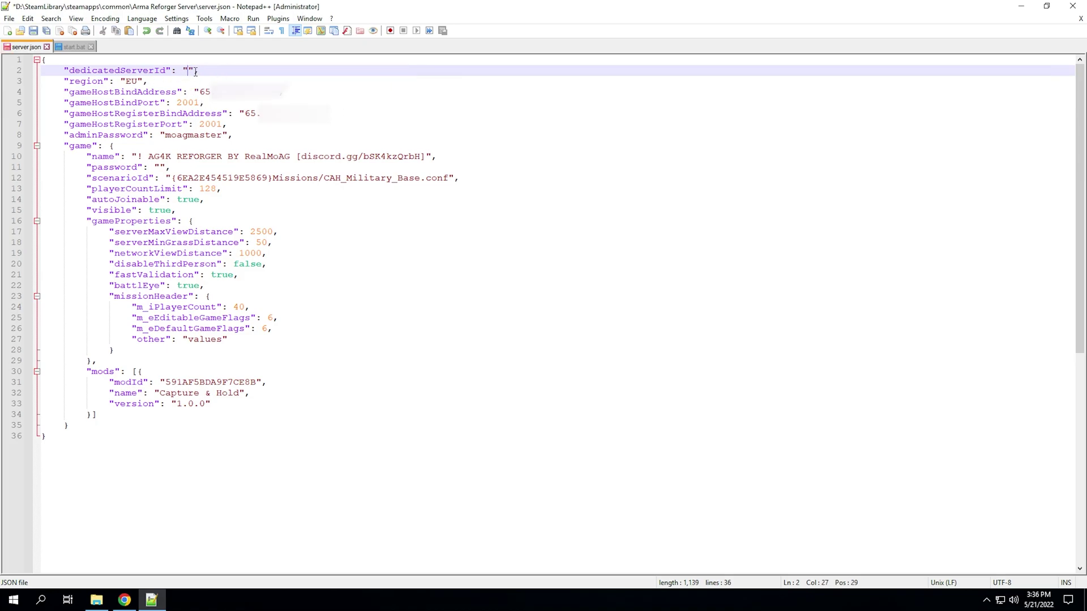
left_click_drag(66, 72, 189, 72)
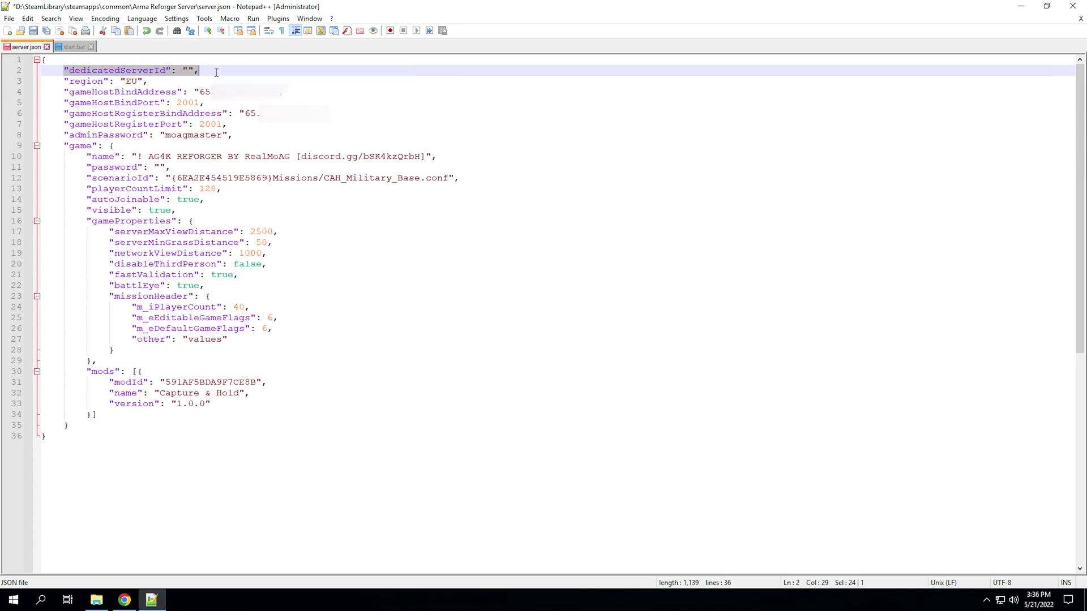
left_click(195, 73)
key("ctrl+z")
- Change the region value toward US, then undo it back to EU
left_click(197, 82)
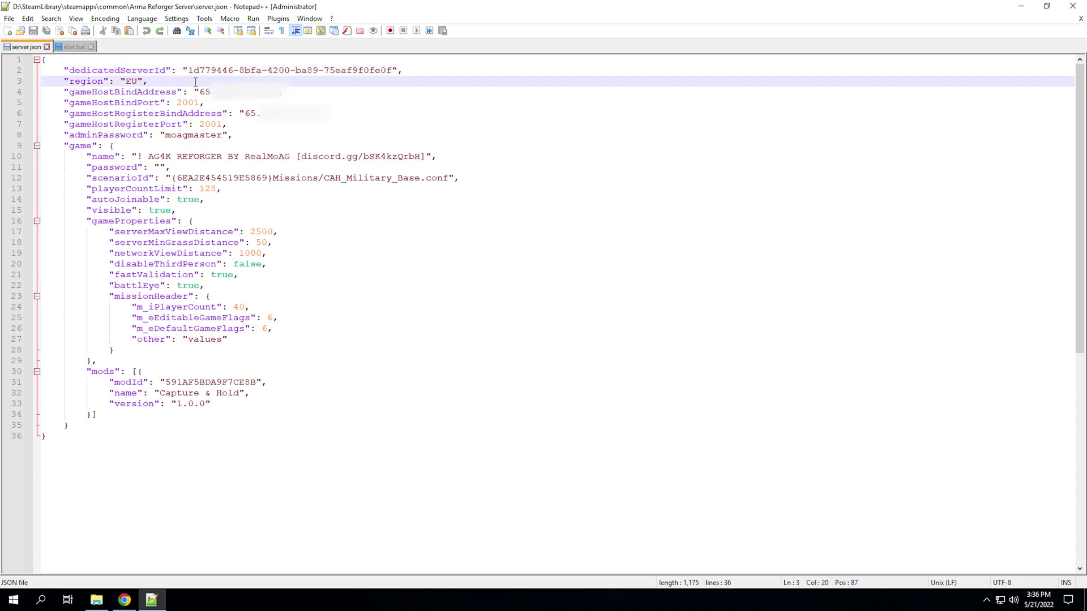
left_click_drag(135, 82, 125, 81)
type("U")
key("BackSpace")
type("\"US--")
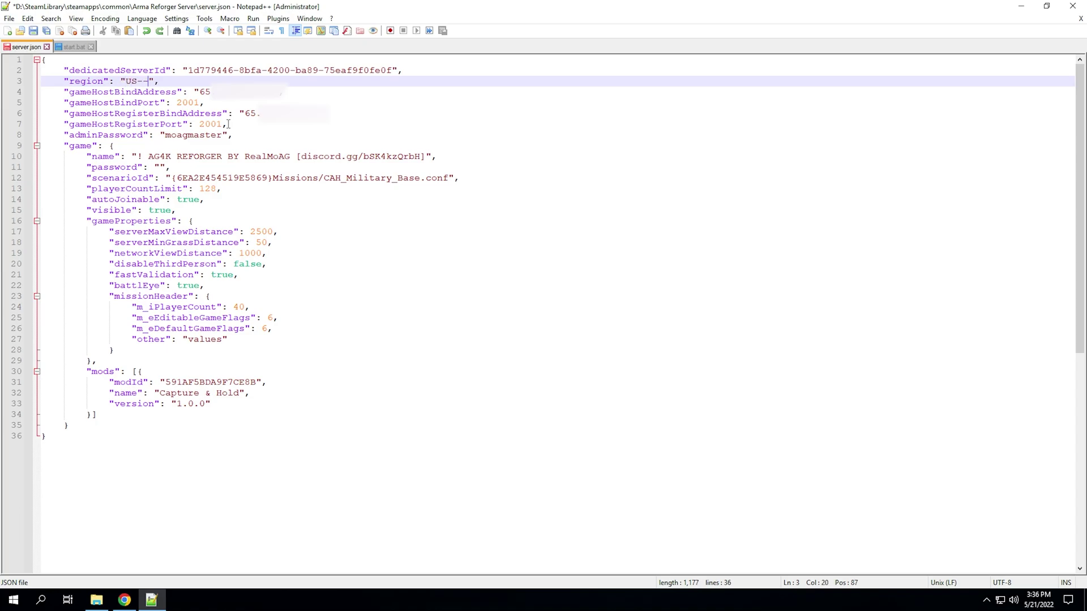
key("ctrl+z")
key("ctrl+z")
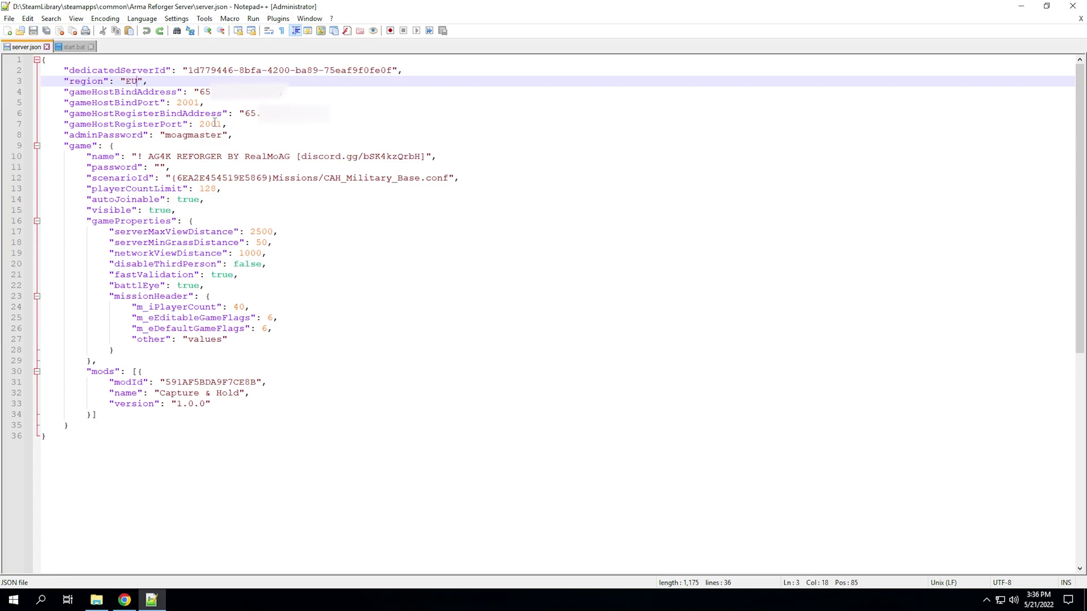
- Review the gameHostBindAddress IP and gameHostRegisterBindAddress entries
left_click(174, 89)
left_click_drag(64, 92, 245, 92)
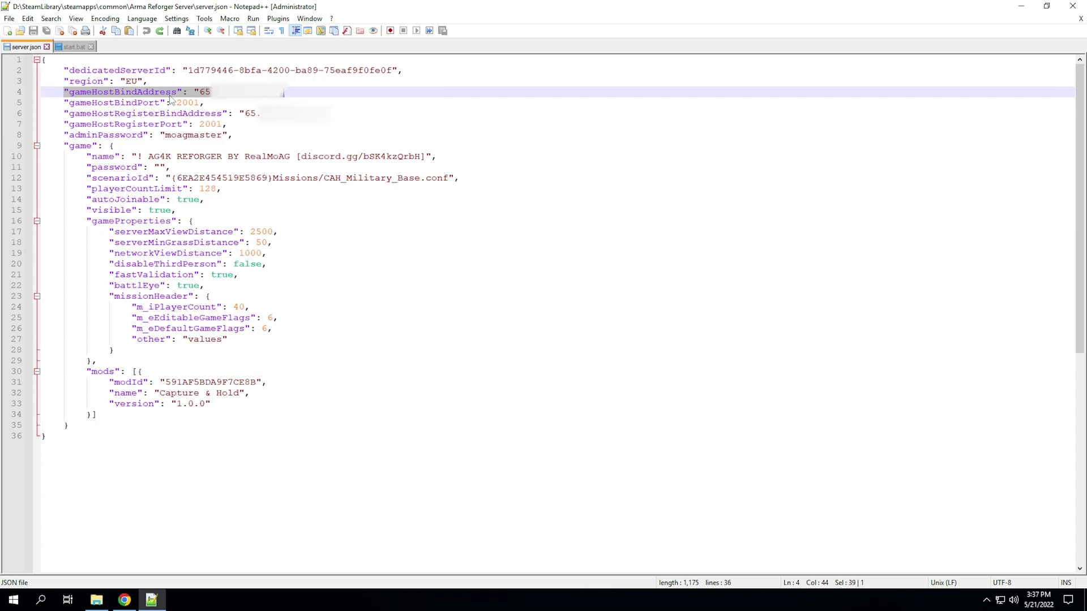
left_click(150, 93)
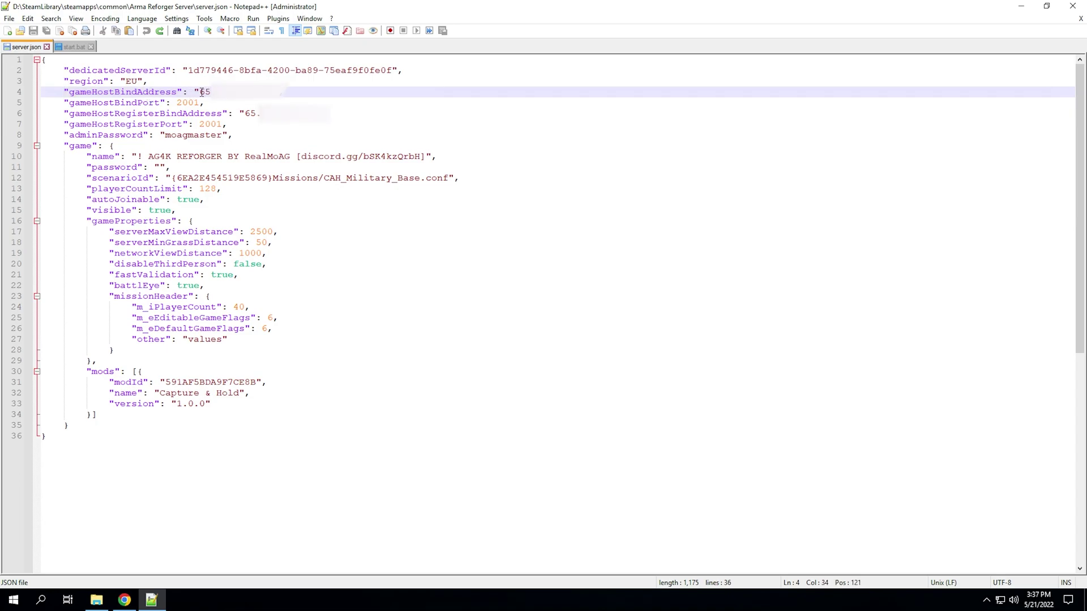
left_click_drag(201, 91, 284, 92)
left_click(274, 92)
left_click(181, 124)
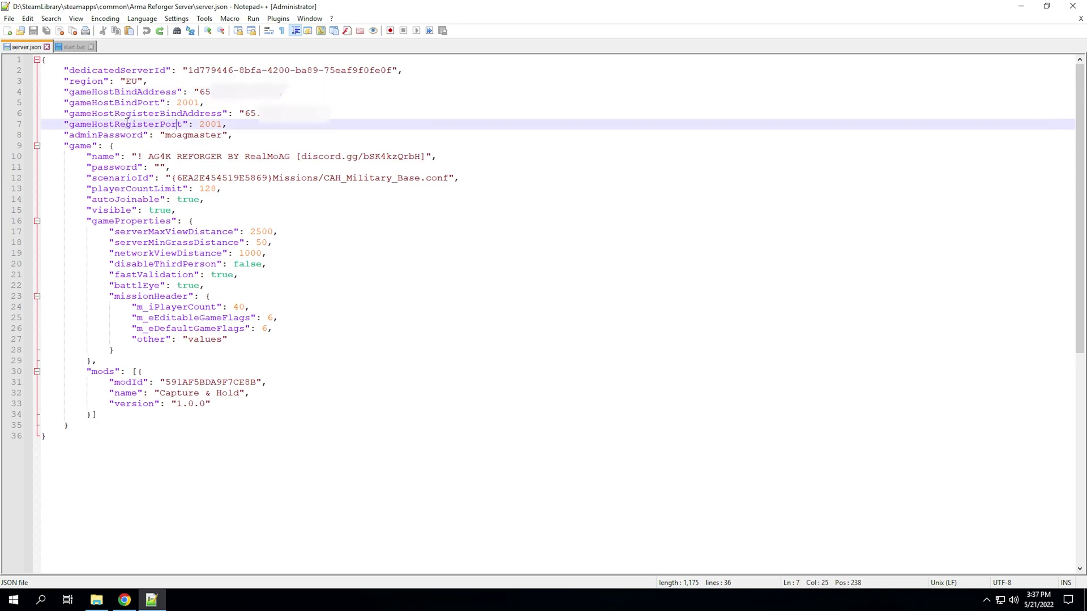
left_click_drag(66, 115, 319, 114)
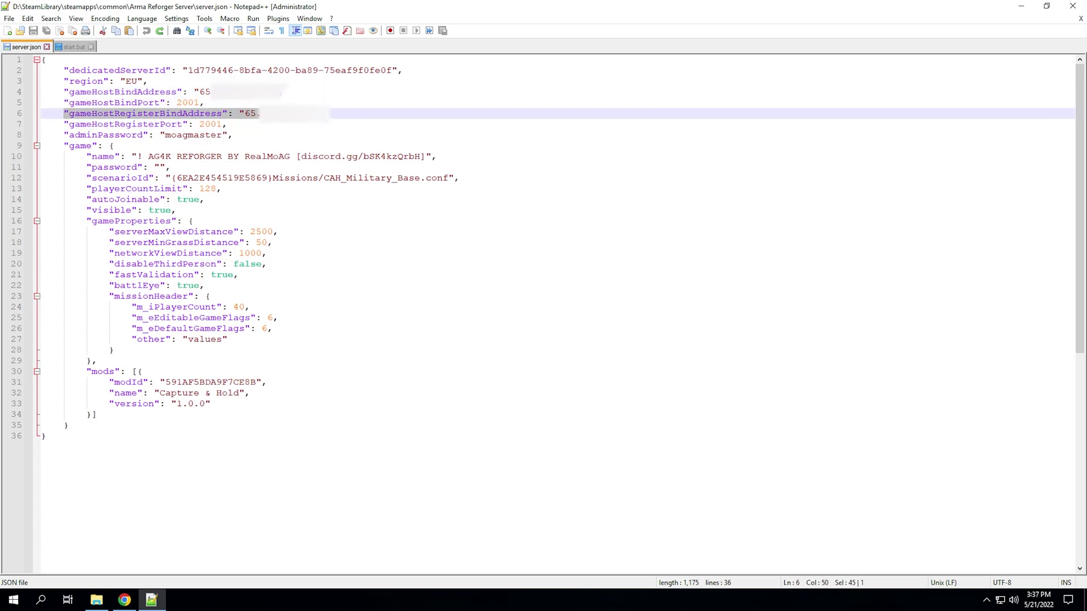
left_click(312, 113)
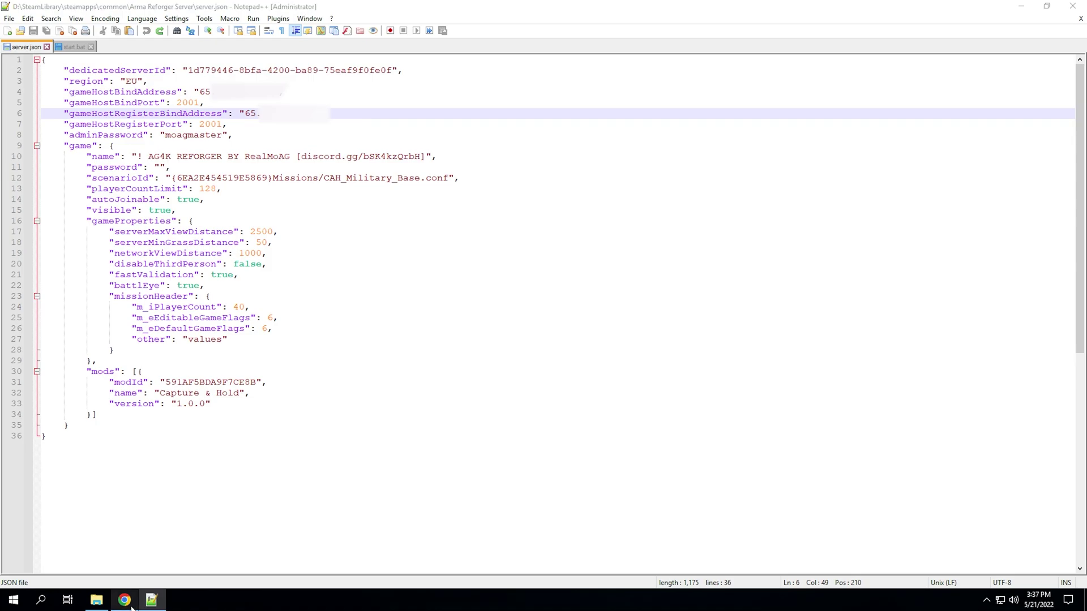
left_click(124, 600)
scroll(227, 421, "up", 6)
- Highlight the wiki's backend registration IP description for gameHostRegisterBindAddress
scroll(243, 417, "up", 4)
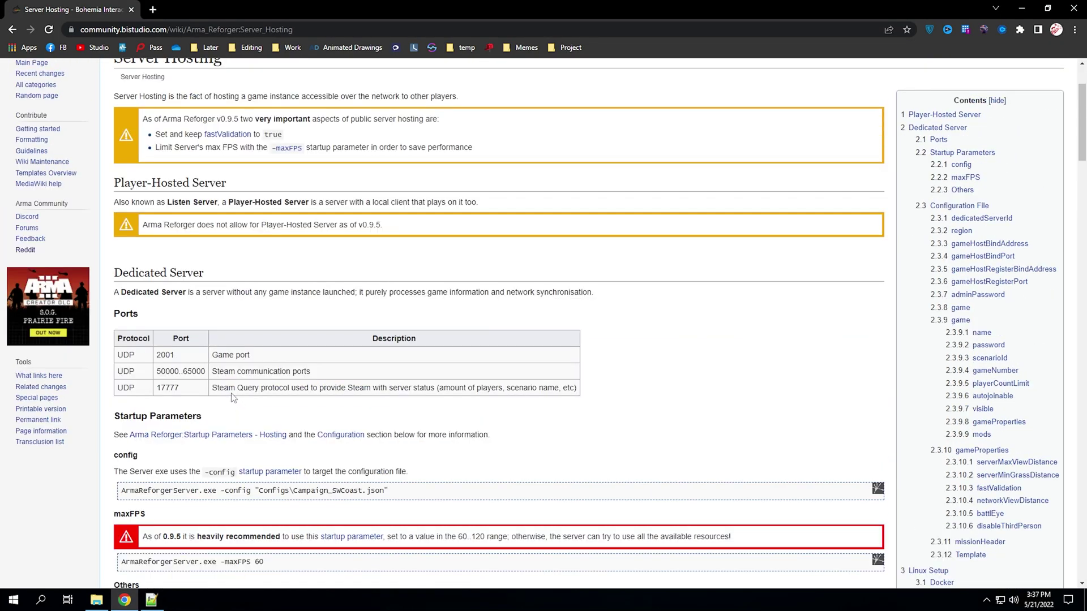
scroll(221, 396, "down", 15)
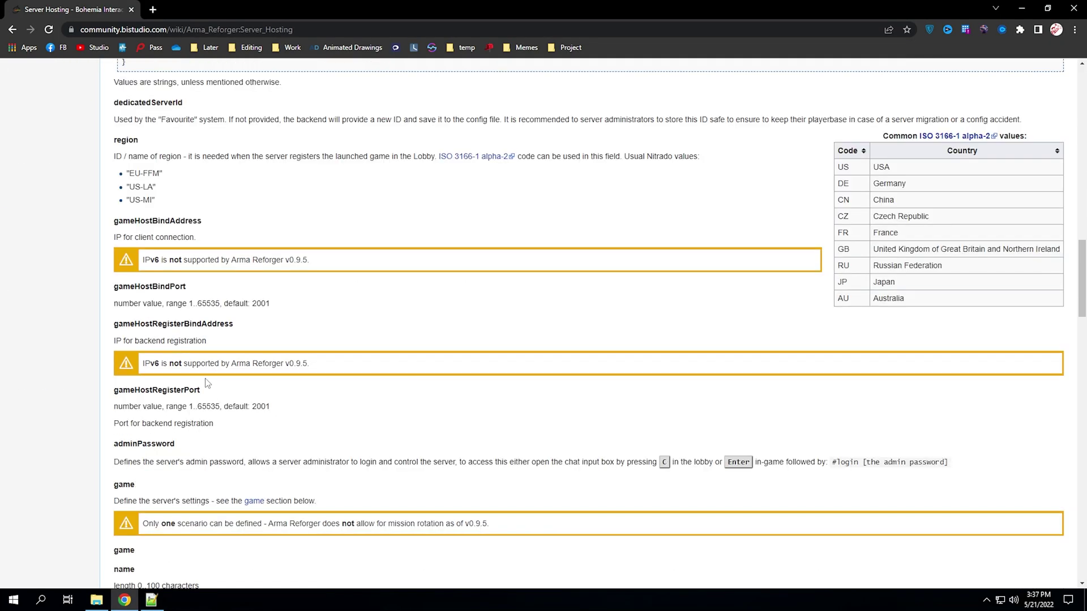
left_click_drag(113, 342, 222, 345)
left_click(223, 344)
left_click_drag(113, 342, 248, 341)
left_click(248, 341)
- In server.json, review the register bind address and the 2001 bind and register port lines
left_click(151, 600)
left_click(307, 125)
left_click_drag(318, 113, 244, 112)
left_click(251, 114)
left_click_drag(237, 121, 90, 103)
left_click_drag(328, 113, 64, 118)
left_click(64, 115)
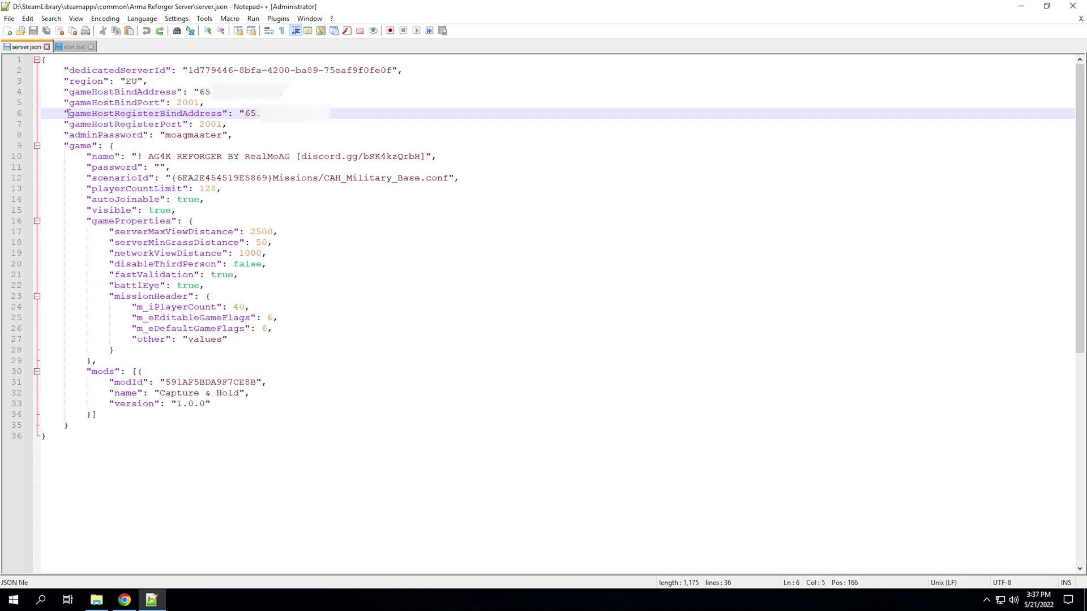
- Add a login comment after the adminPassword value, then delete it
left_click_drag(67, 114, 331, 121)
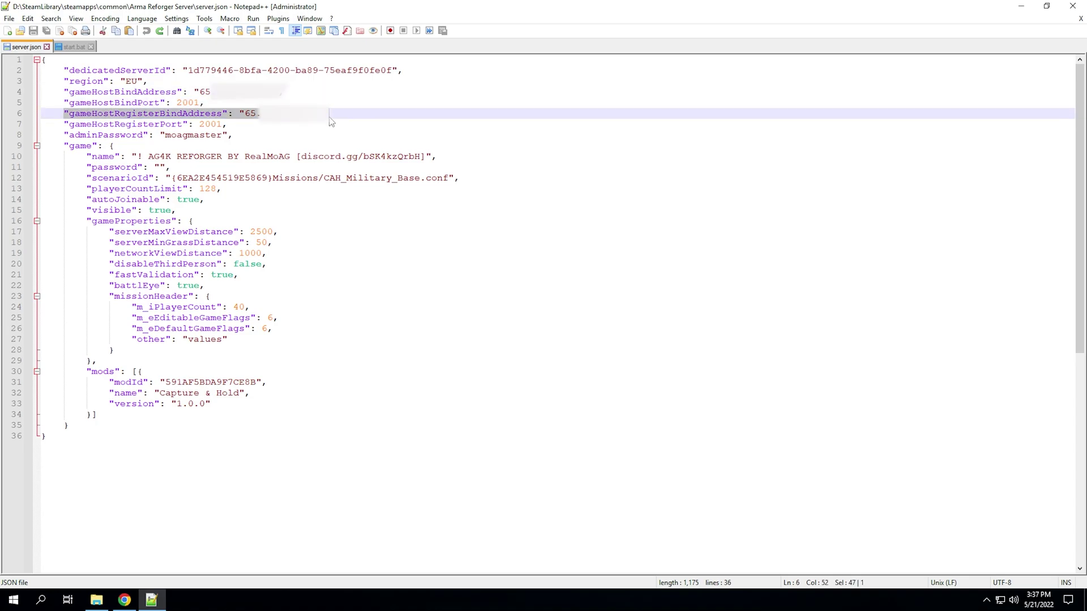
left_click(331, 116)
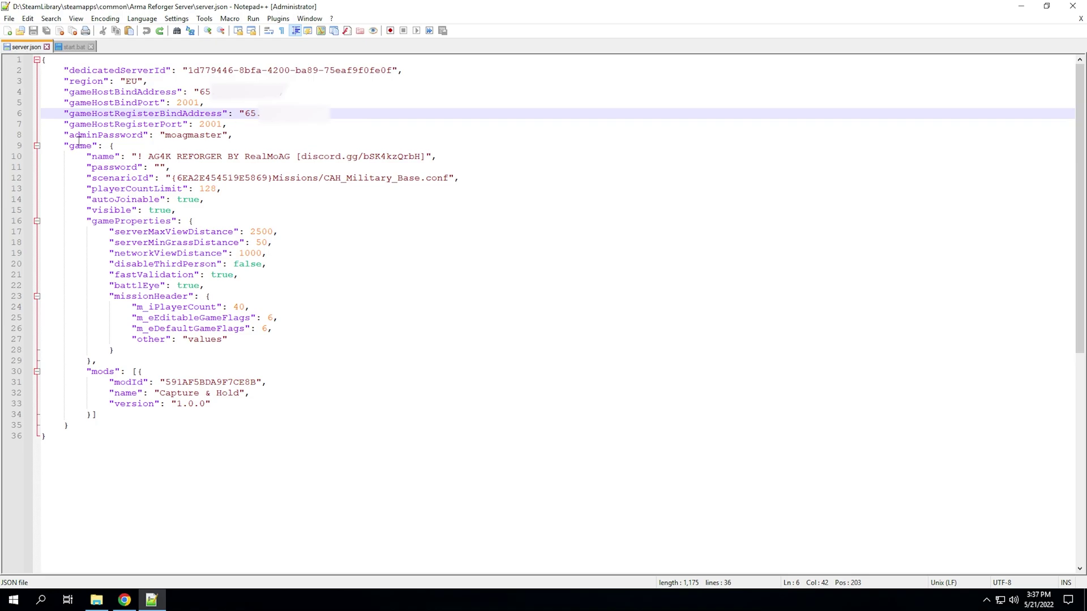
mouse_move(65, 136)
left_mouse_down()
mouse_move(154, 136)
mouse_move(69, 136)
left_mouse_up()
left_click(133, 138)
left_click(196, 138)
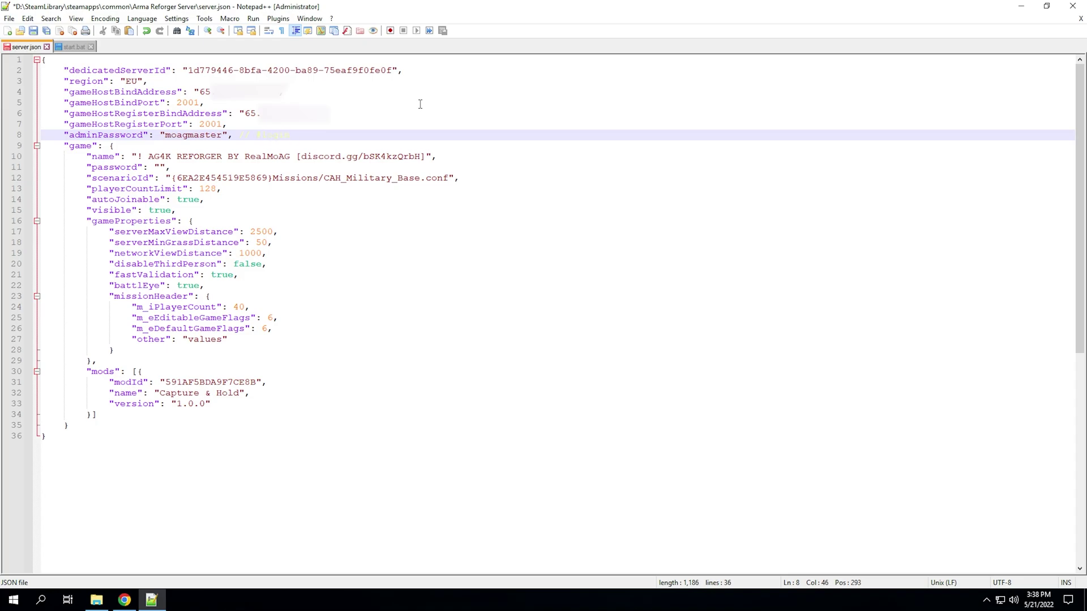
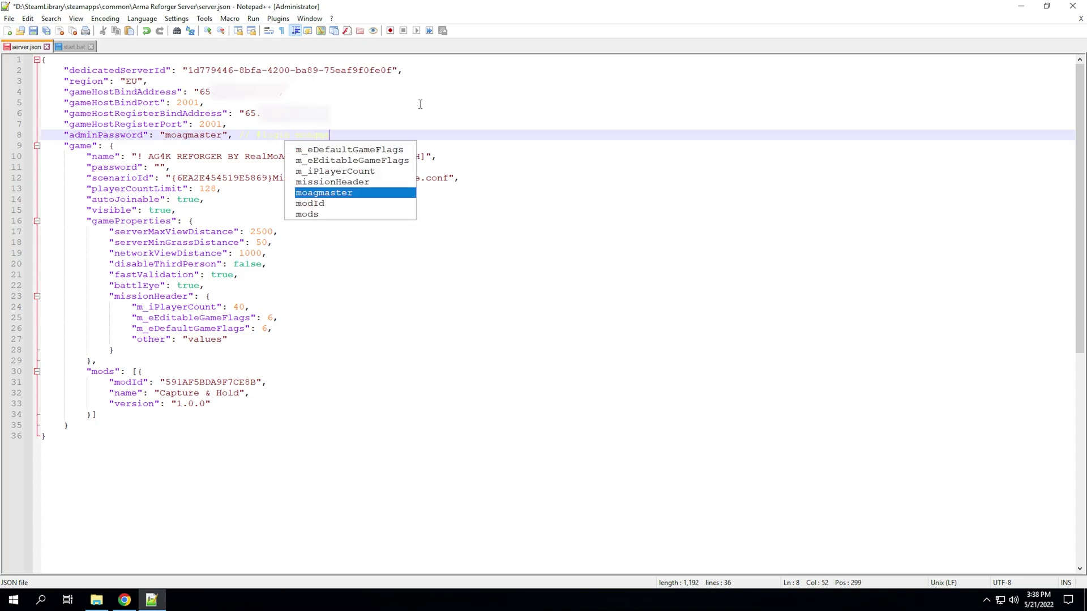
left_click_drag(352, 135, 240, 136)
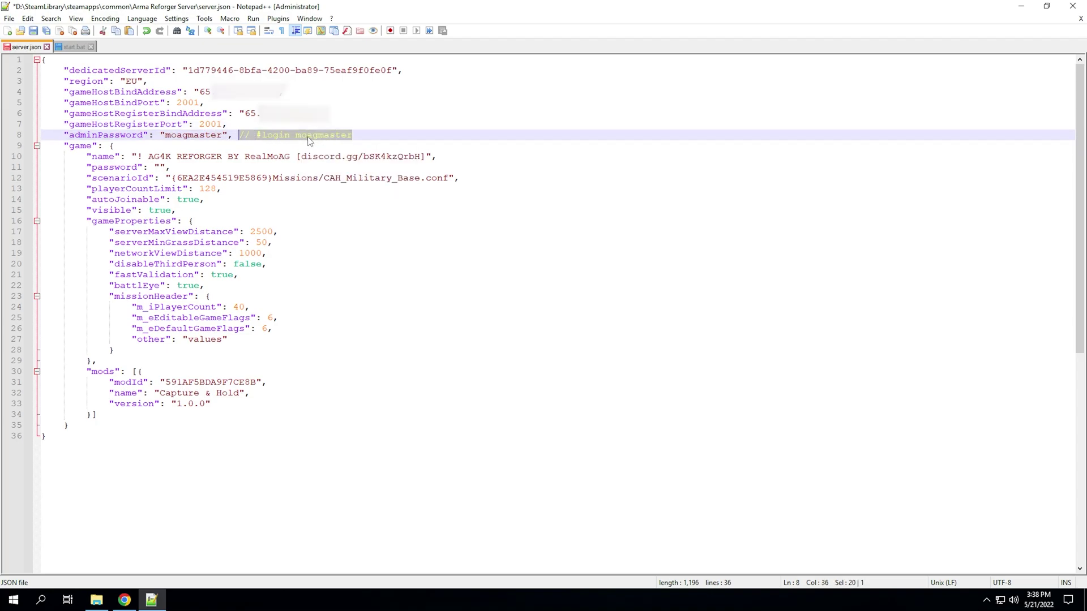
key("BackSpace")
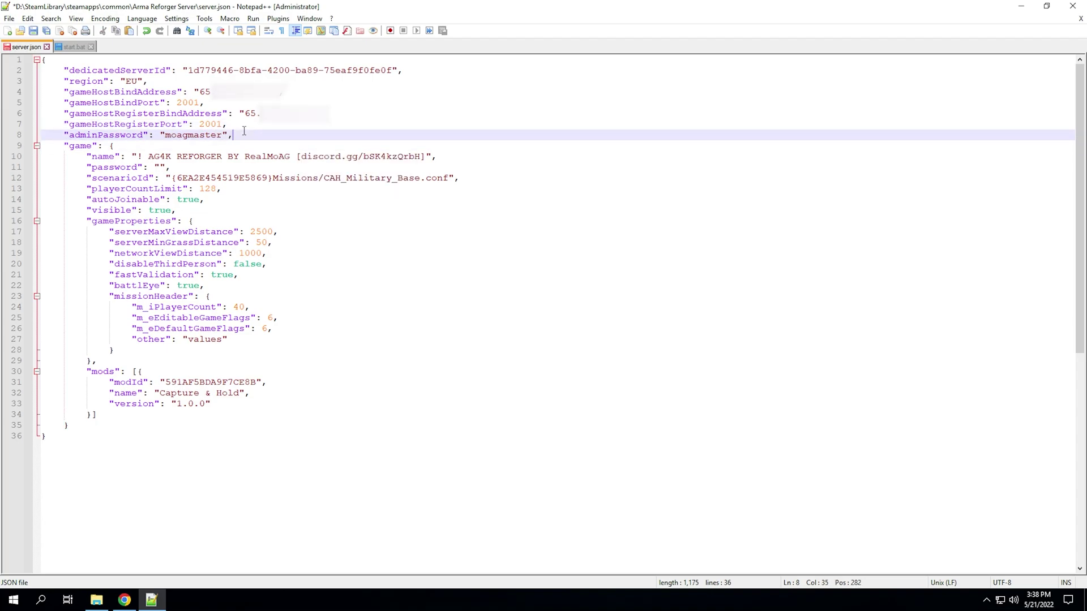
- Review the server name, password and scenarioId lines in server.json
key("Up")
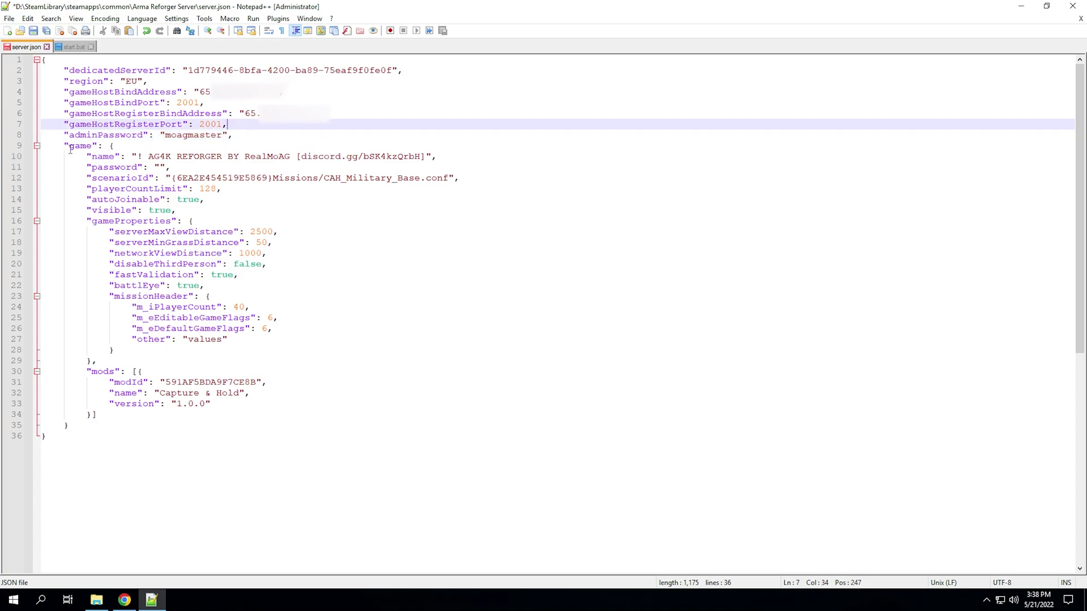
left_click(100, 159)
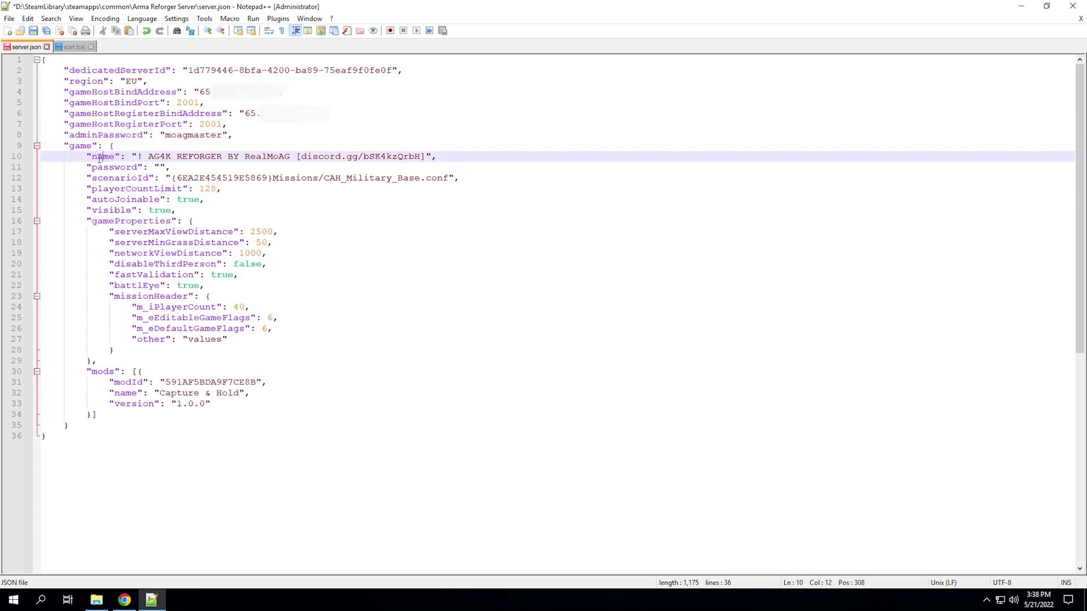
left_click_drag(86, 158, 423, 159)
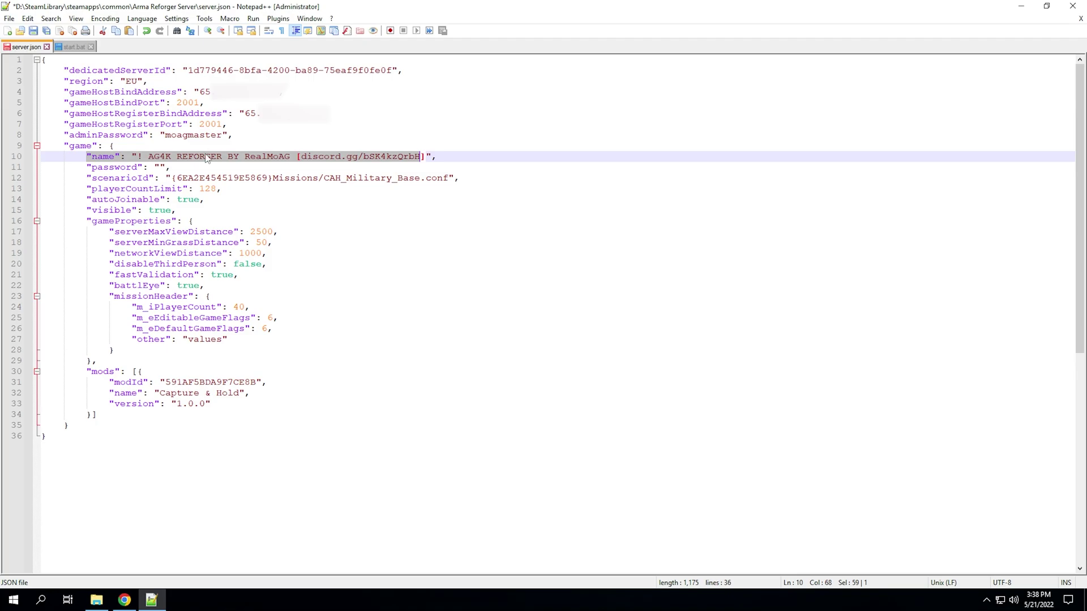
left_click(206, 156)
left_click_drag(135, 156, 437, 157)
left_click(104, 168)
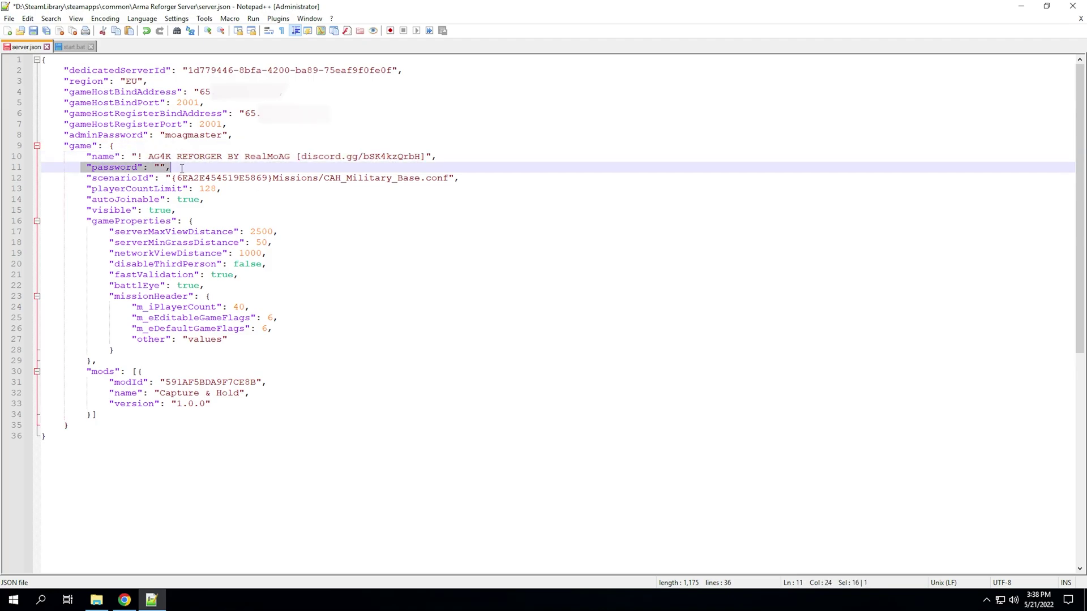
left_click(156, 175)
left_click(147, 189)
left_click_drag(86, 177, 167, 180)
left_click(167, 180)
left_click(125, 600)
- Scroll the Server Hosting wiki and highlight the Startup Parameters page title
scroll(273, 351, "down", 6)
scroll(273, 351, "down", 15)
scroll(284, 355, "up", 15)
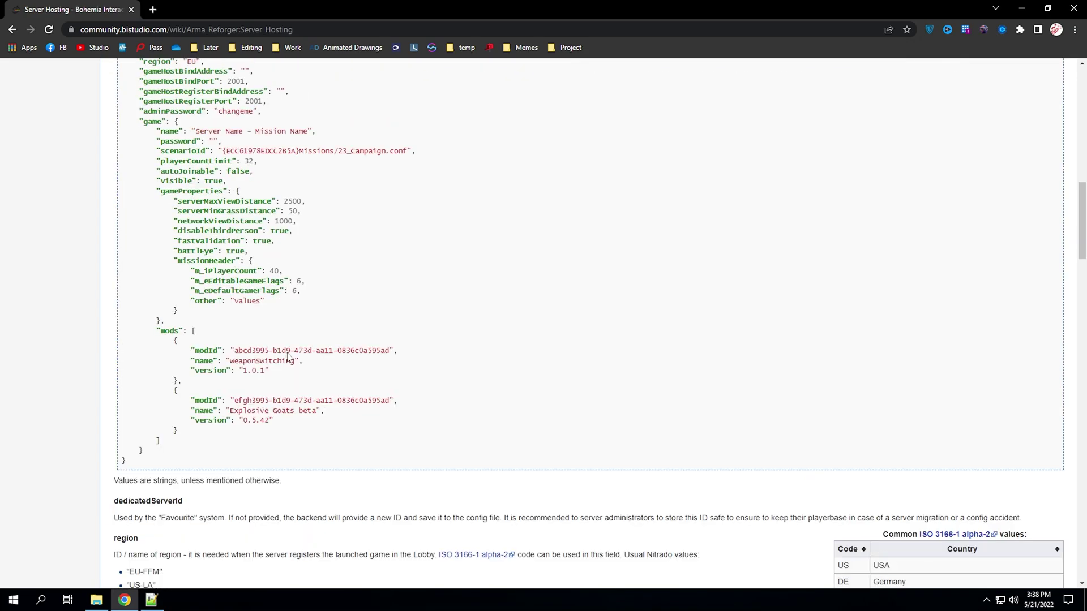
scroll(288, 357, "up", 7)
scroll(288, 357, "up", 7)
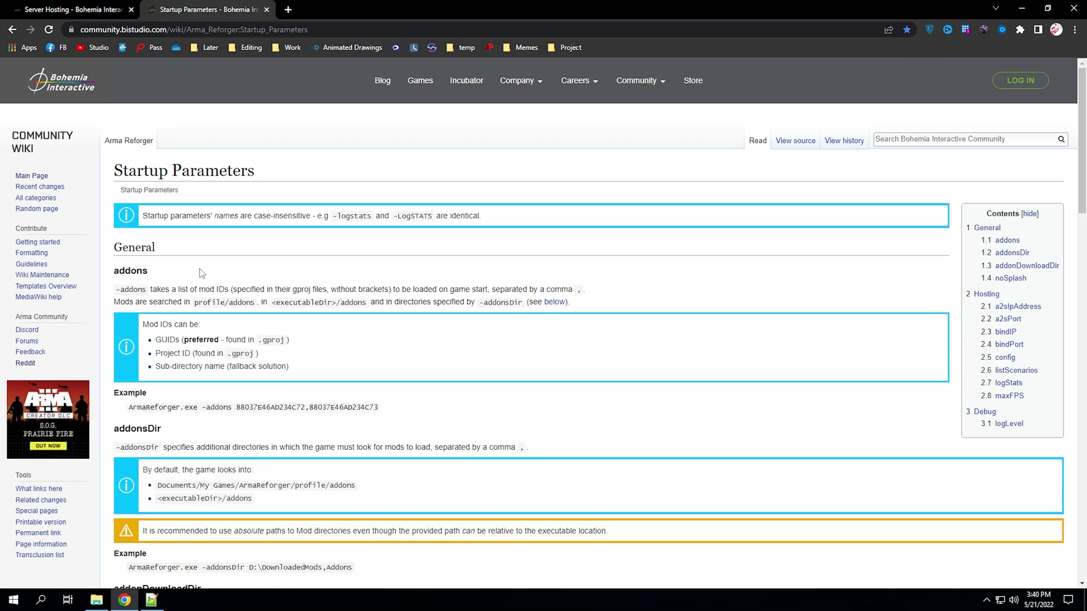
left_click_drag(109, 179, 249, 190)
left_click(319, 179)
left_click(362, 30)
left_click(287, 174)
scroll(314, 198, "down", 20)
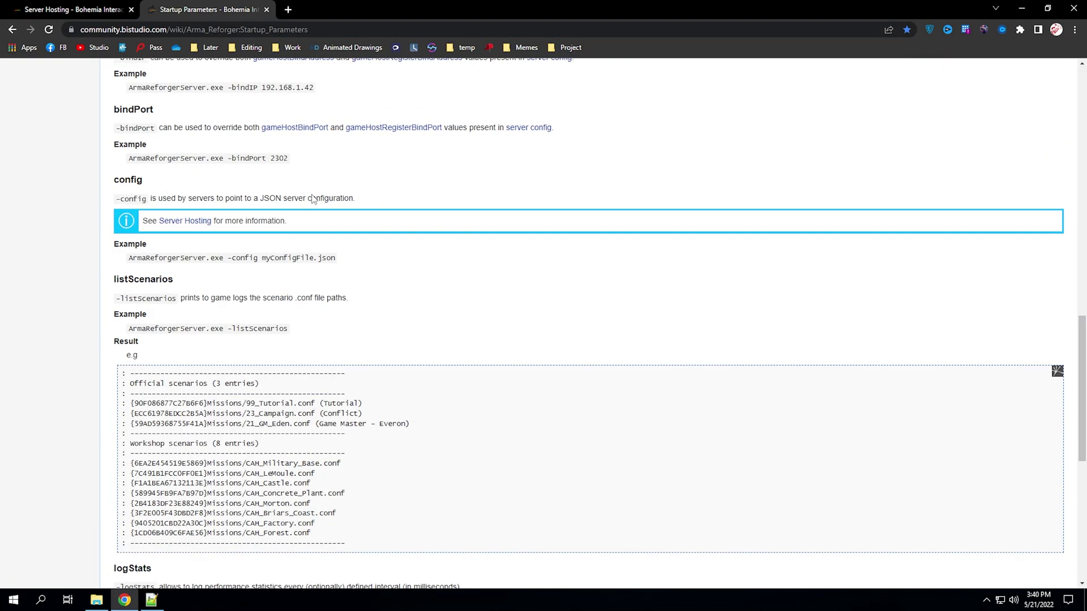
scroll(313, 198, "up", 2)
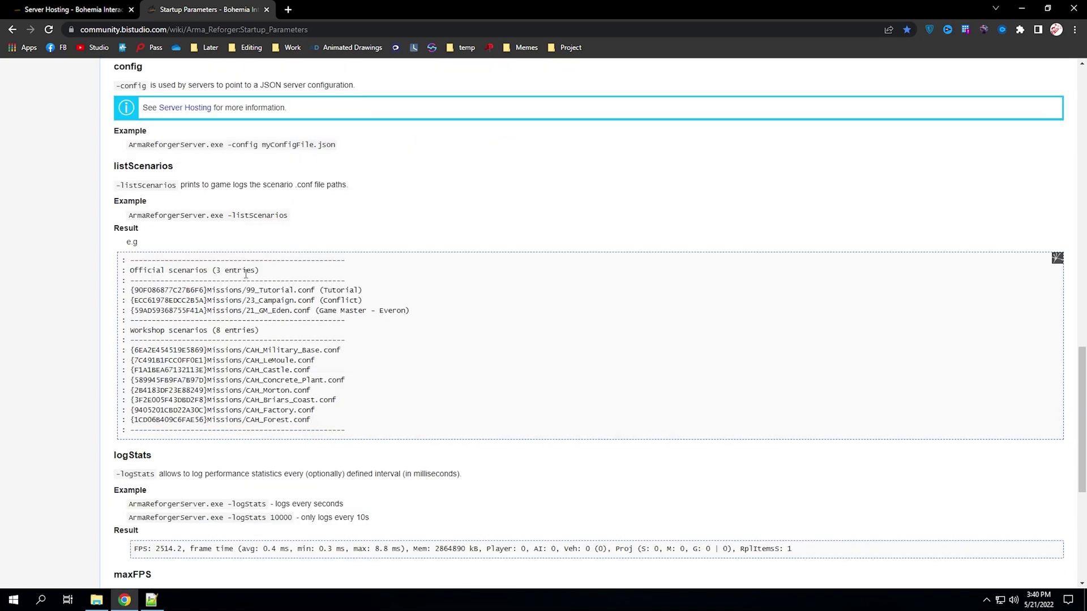
left_click_drag(282, 418, 122, 259)
left_click(124, 262)
scroll(313, 315, "down", 6)
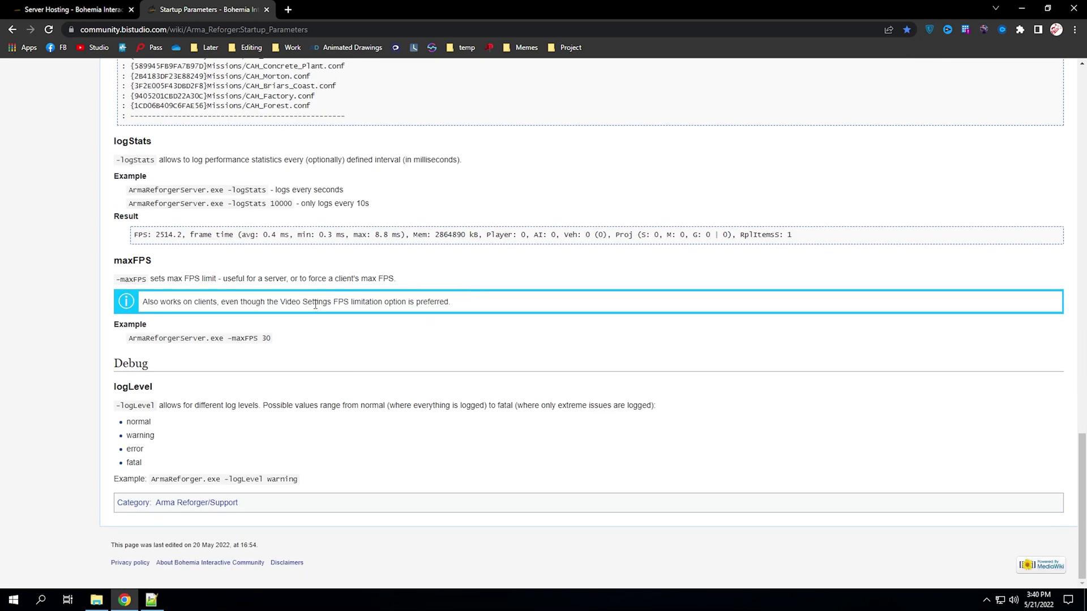
scroll(310, 313, "up", 8)
scroll(310, 313, "up", 10)
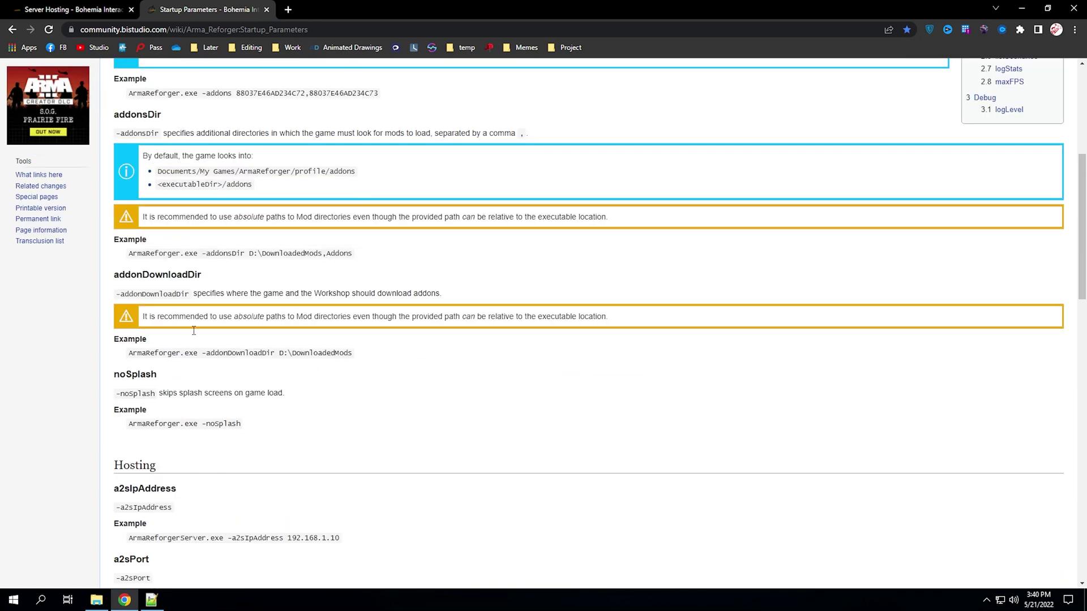
scroll(151, 340, "up", 4)
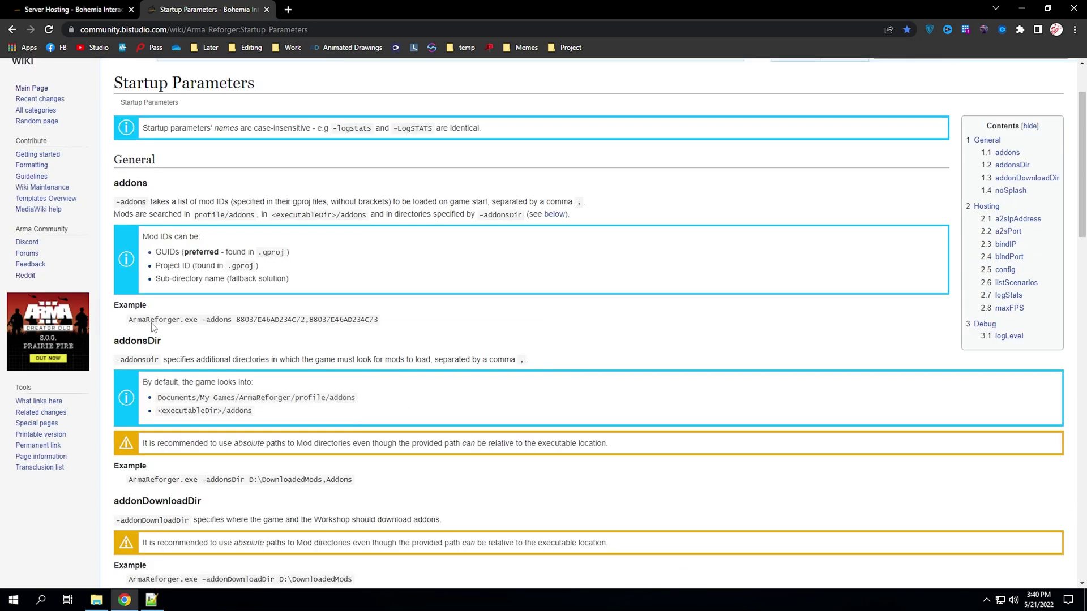
scroll(172, 269, "down", 11)
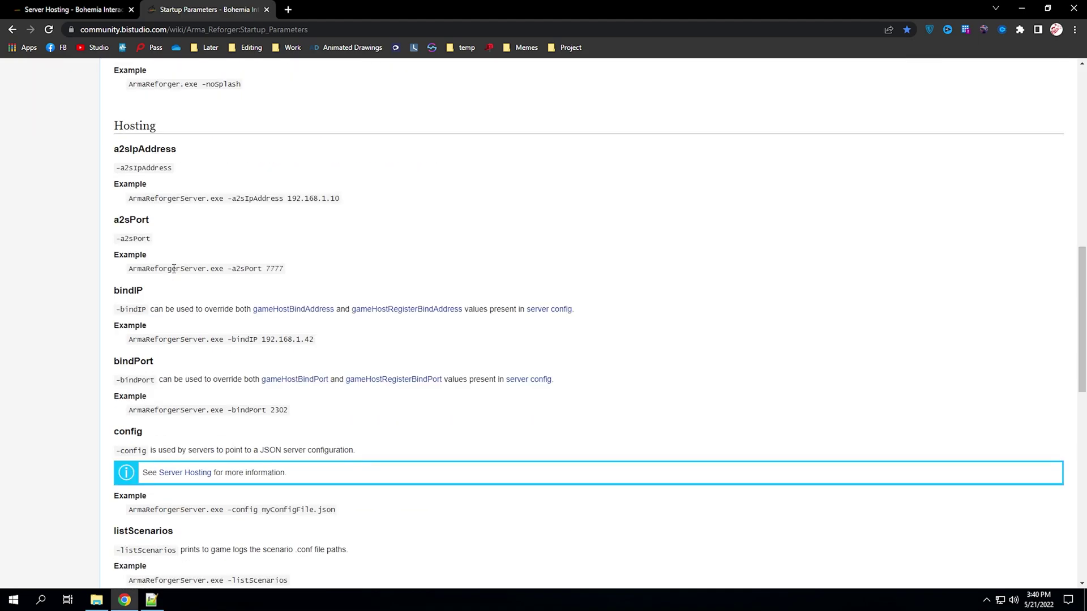
scroll(178, 290, "down", 6)
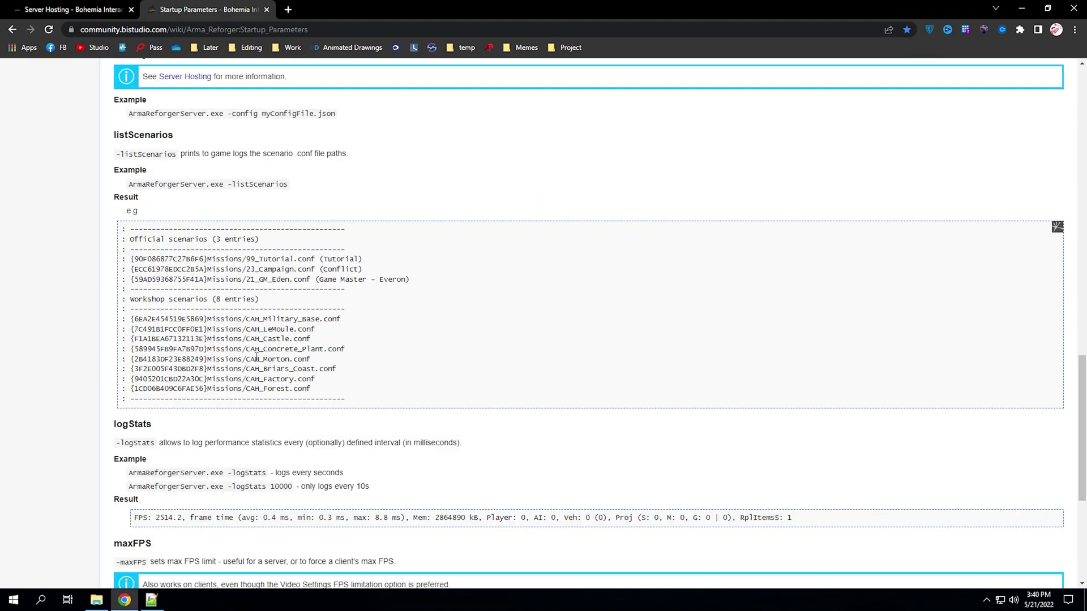
- Highlight the three official and eight workshop scenario paths in the listScenarios output
left_click_drag(365, 406, 179, 336)
left_click(179, 337)
left_click_drag(422, 283, 121, 267)
left_click(124, 319)
left_click_drag(123, 318, 332, 397)
left_click(333, 397)
- Examine the Tutorial scenario id and path and the _GM_Eden.conf file
left_click_drag(374, 260, 233, 260)
left_click(331, 267)
left_click_drag(315, 260, 131, 260)
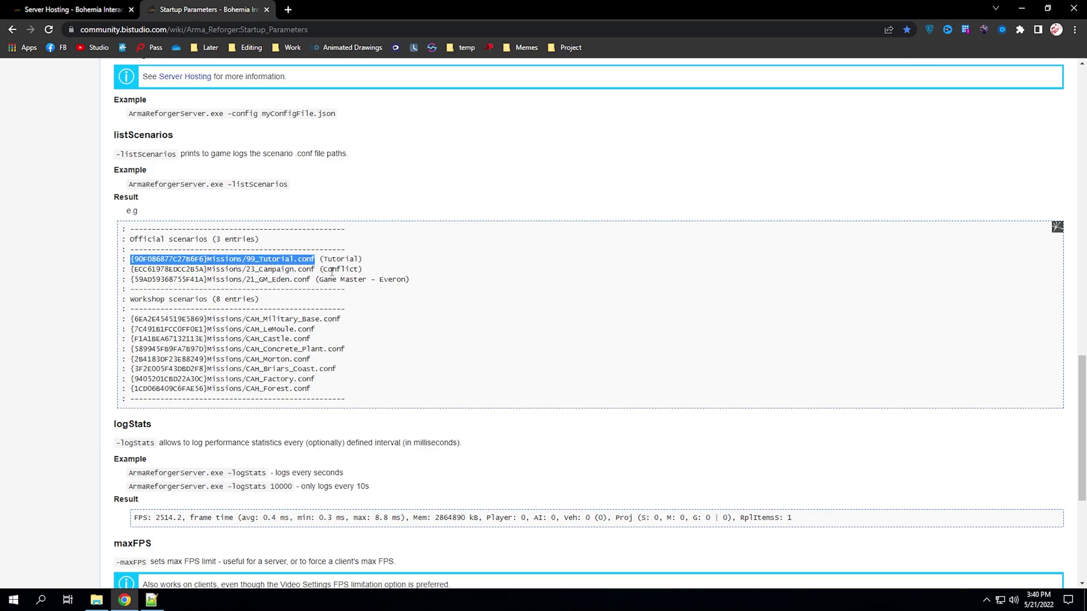
left_click(247, 267)
left_click_drag(246, 259, 315, 288)
left_click(276, 259)
left_click(313, 289)
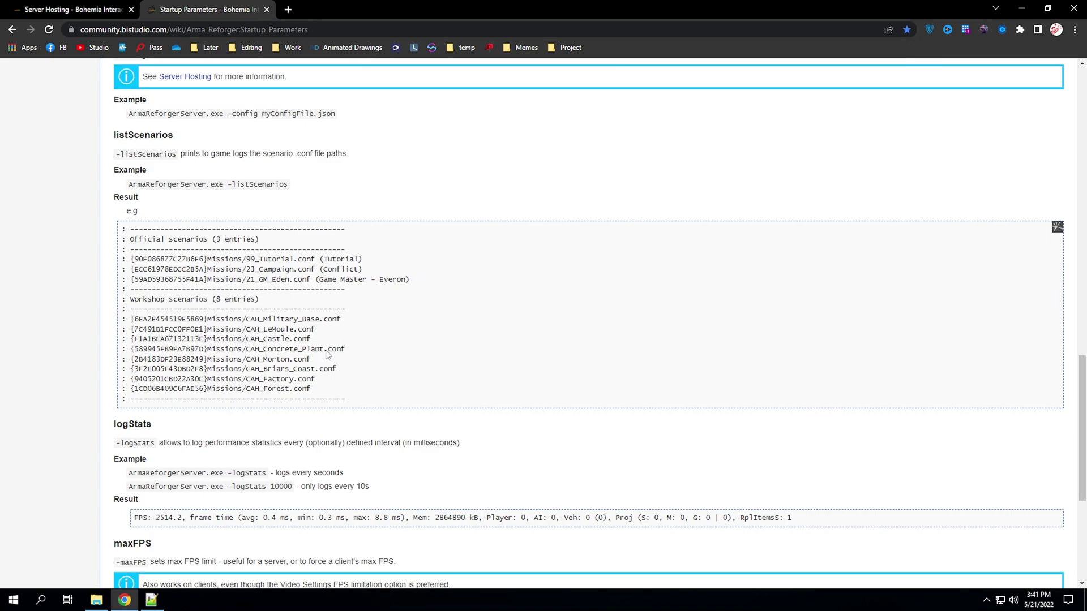
- Highlight the workshop scenario lines, including the CAH prefix, then bring the server folder forward
left_click_drag(313, 390, 126, 319)
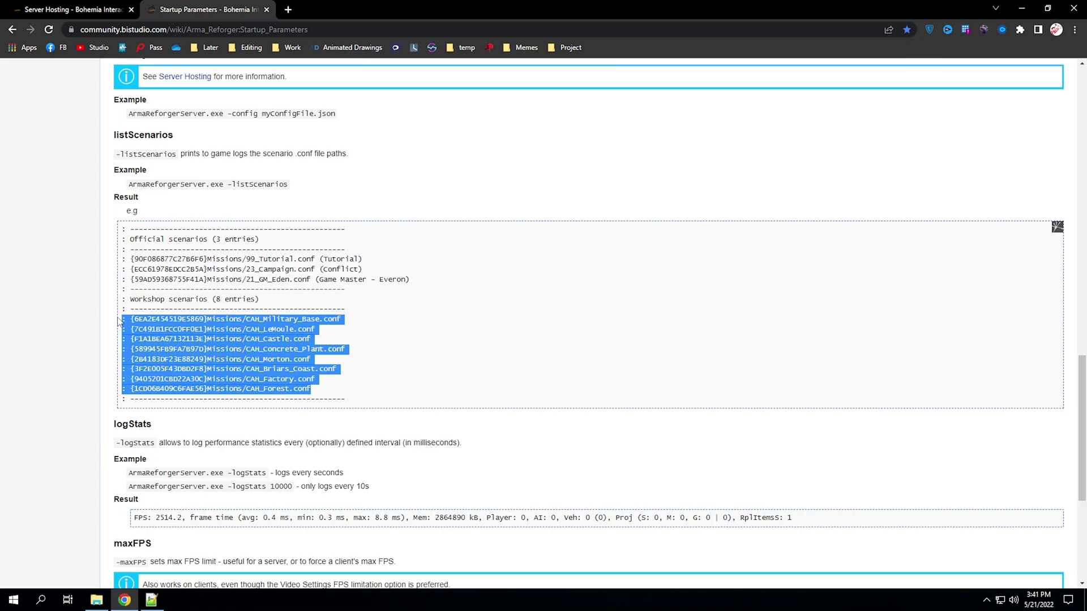
left_click(120, 321)
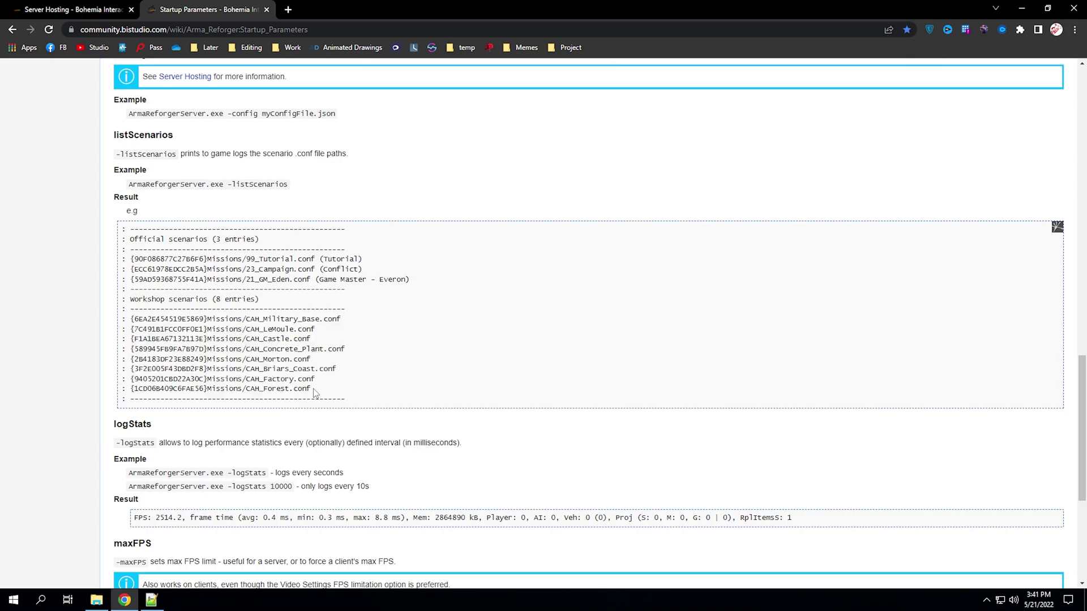
left_click_drag(261, 320, 245, 320)
left_click(247, 319)
left_click_drag(322, 395, 121, 322)
left_click(121, 325)
left_click(93, 607)
left_click(258, 426)
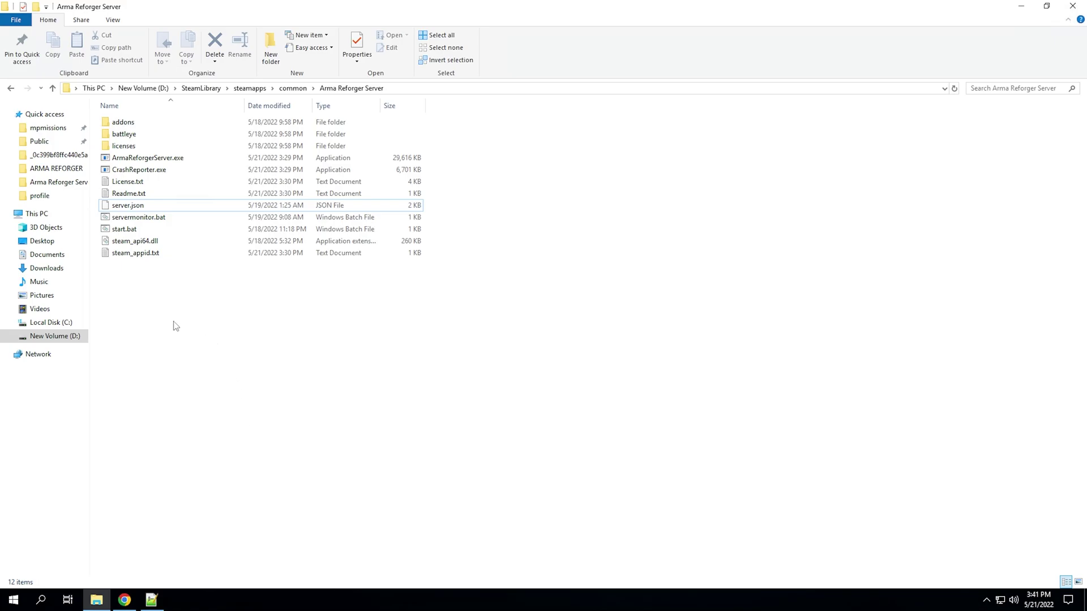
- Browse Documents > My Games > ArmaReforger > profile and select its five items
left_click(51, 256)
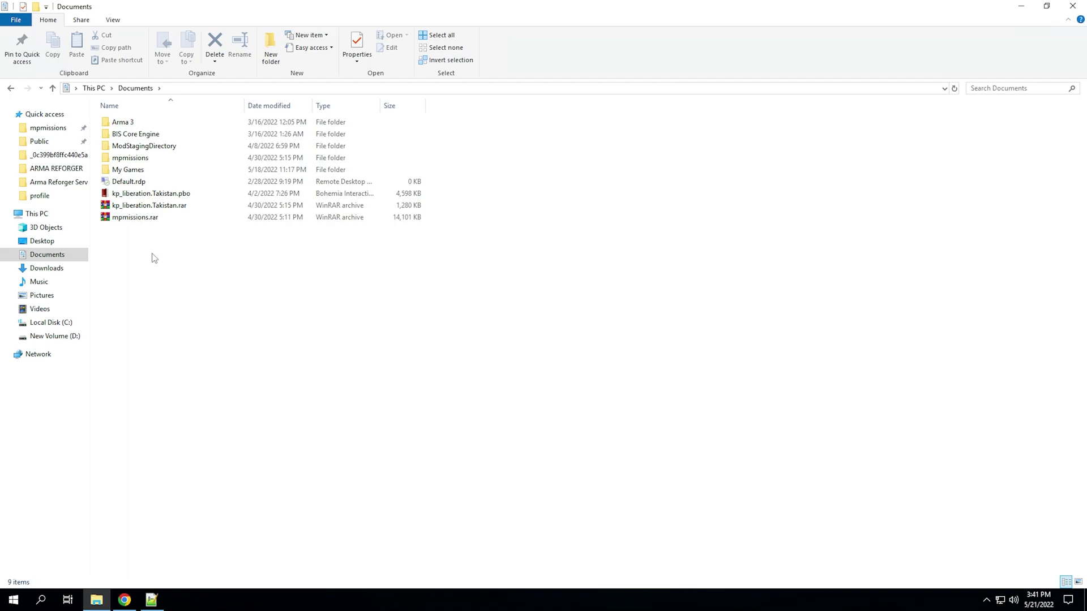
double_click(119, 171)
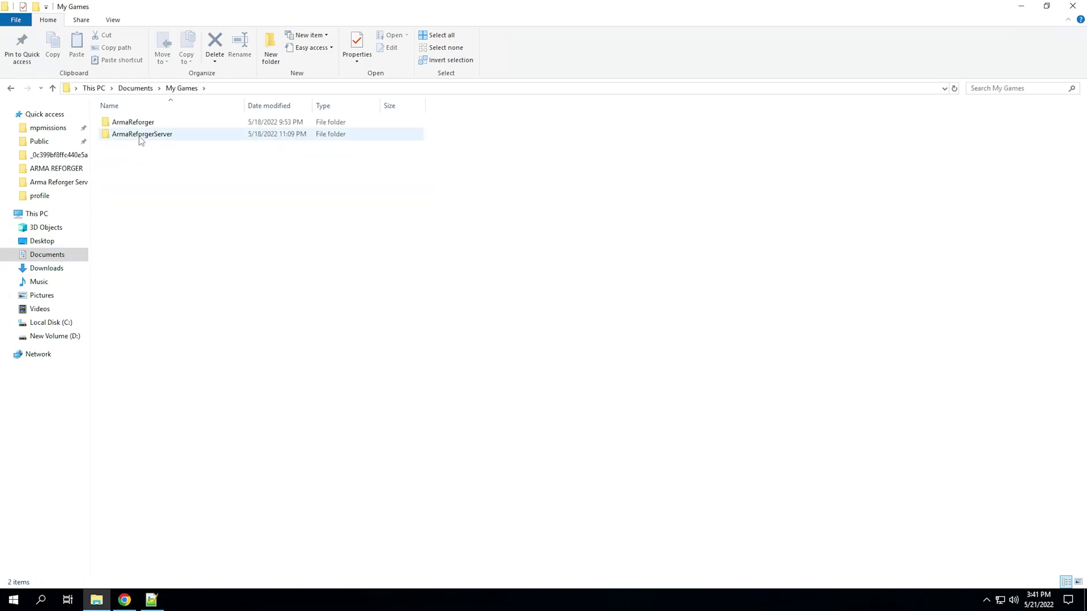
double_click(147, 125)
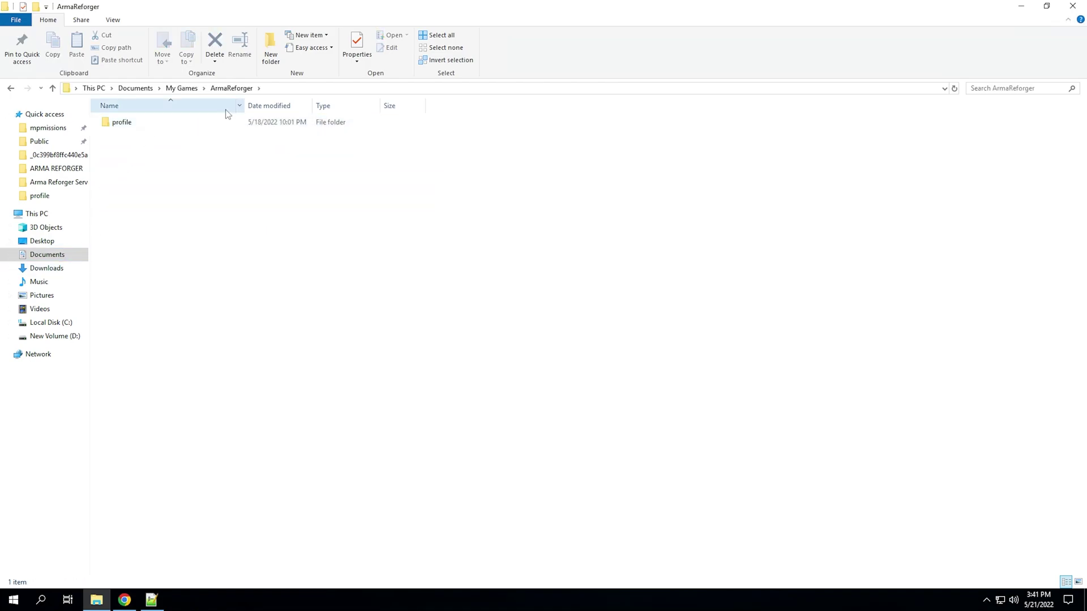
double_click(180, 124)
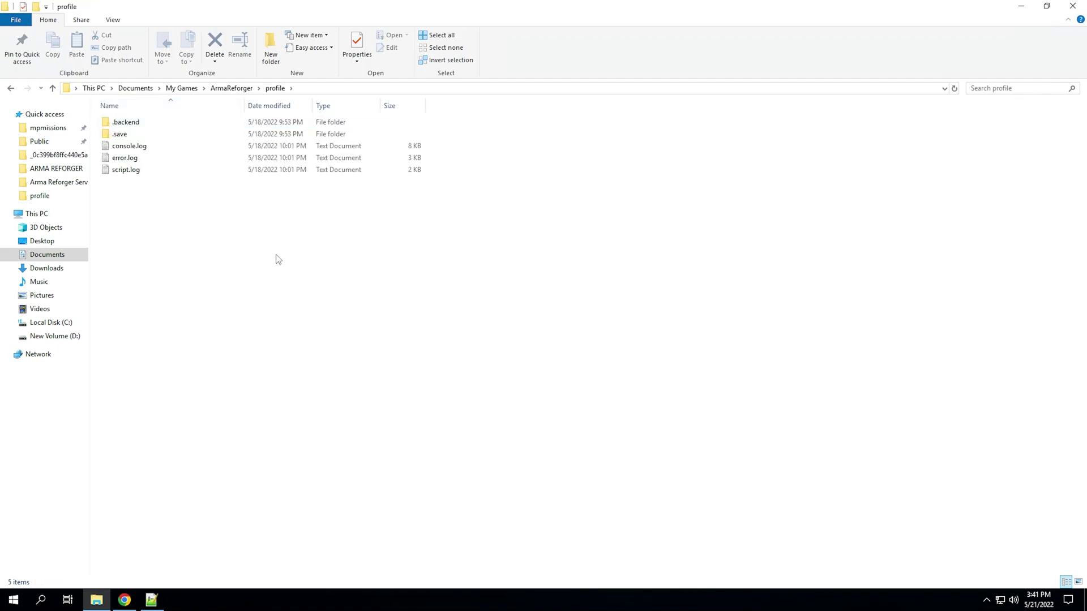
left_click_drag(190, 255, 170, 116)
left_click(162, 196)
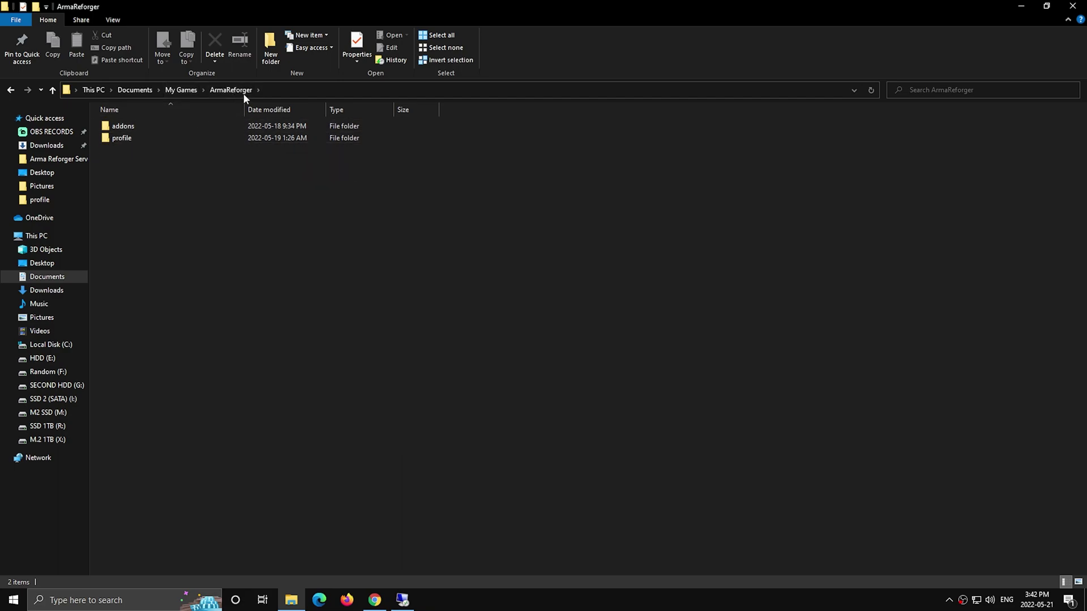
- Go into addons\591AF5BDA9F7CE8B and open ServerData.json with Edit with Notepad++
double_click(127, 127)
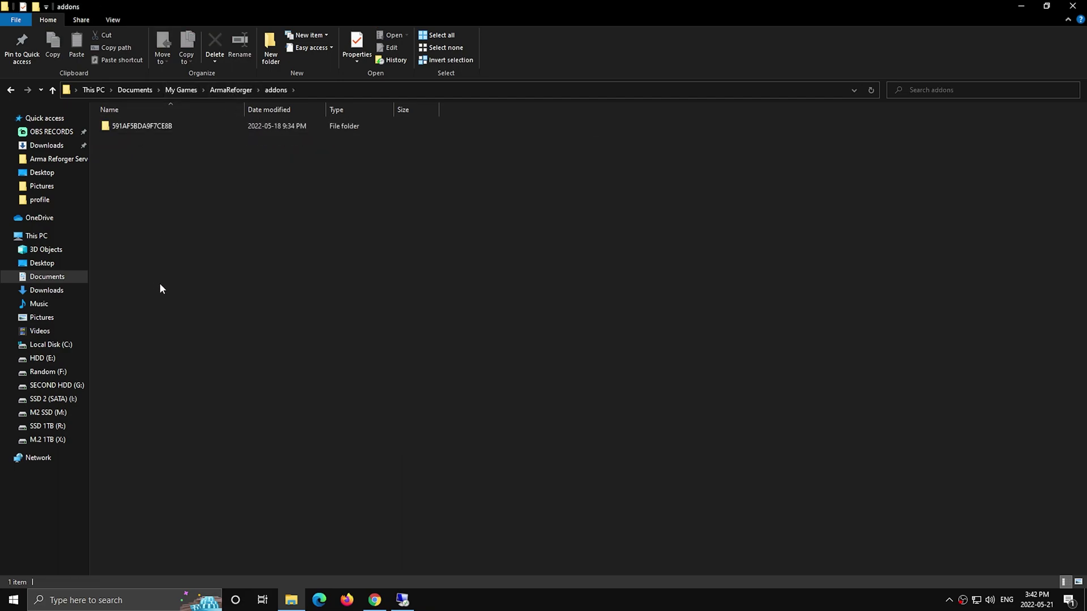
double_click(151, 127)
left_click_drag(97, 356, 827, 332)
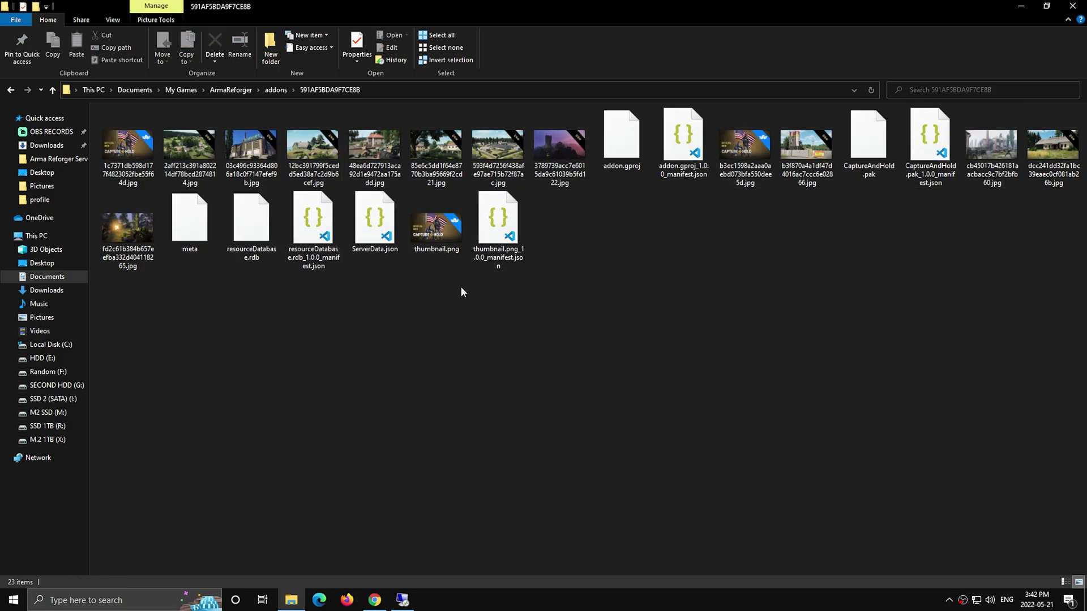
left_click(378, 219)
right_click(379, 218)
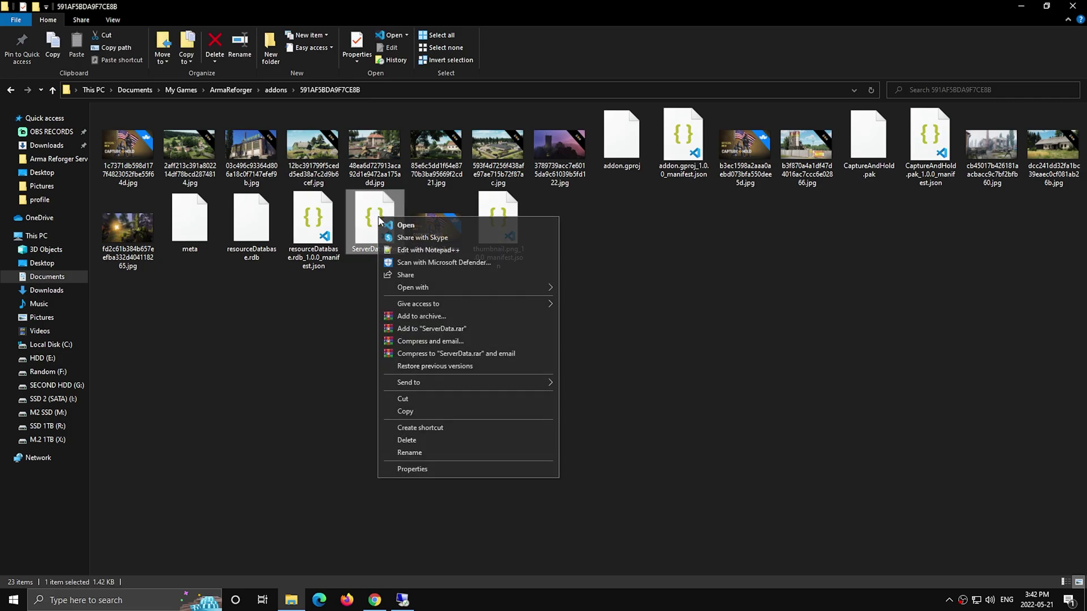
left_click(424, 250)
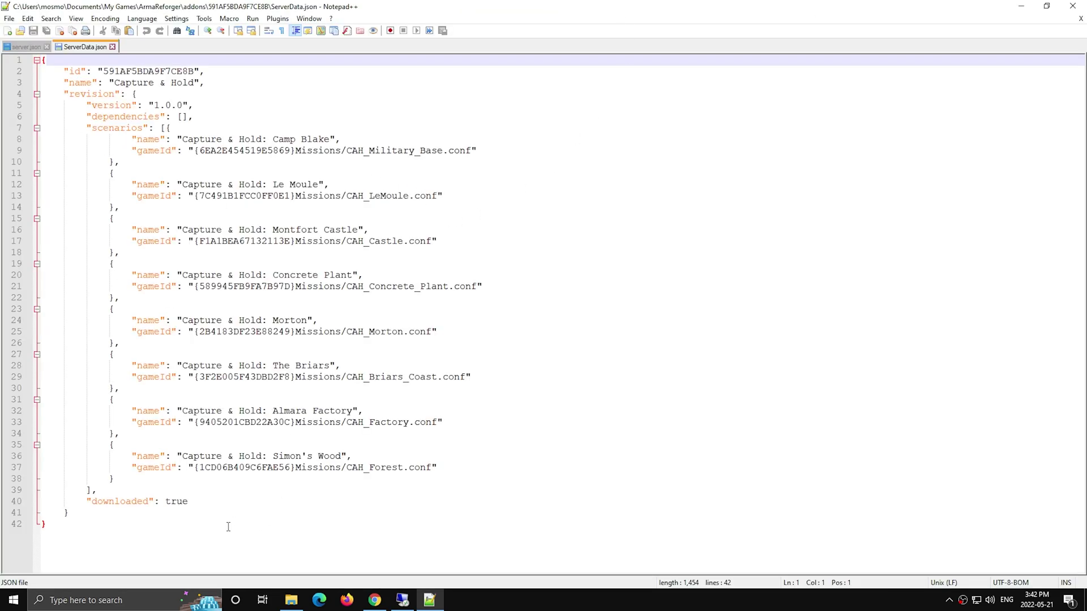
- Review ServerData.json's mod id 591AF5BDA9F7CE8B and version 1.0.0
left_click_drag(117, 536, 45, 58)
left_click(156, 205)
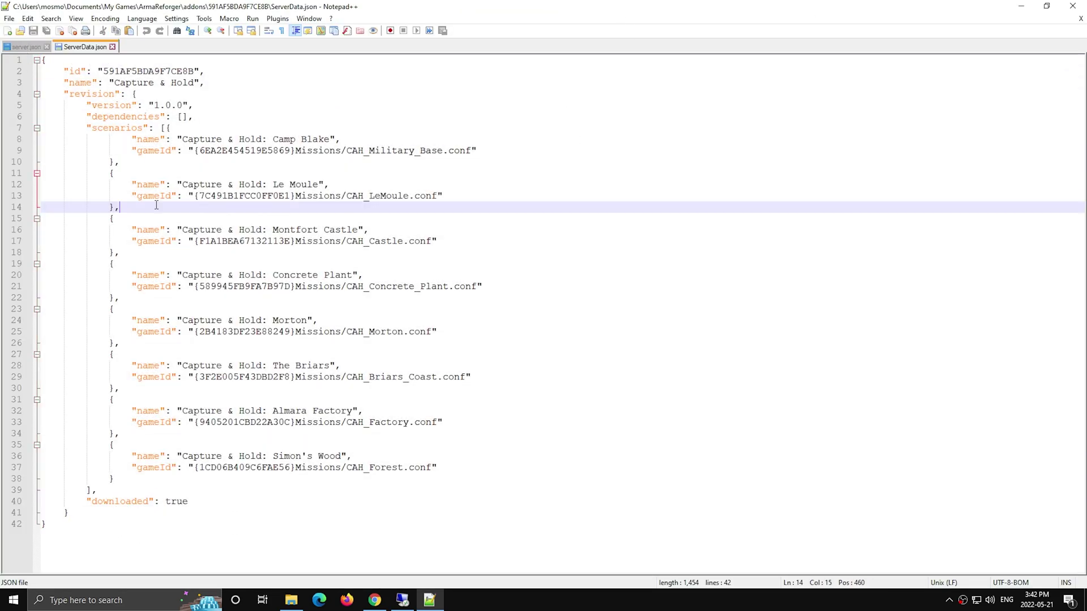
left_click_drag(108, 69, 193, 70)
left_click(194, 71)
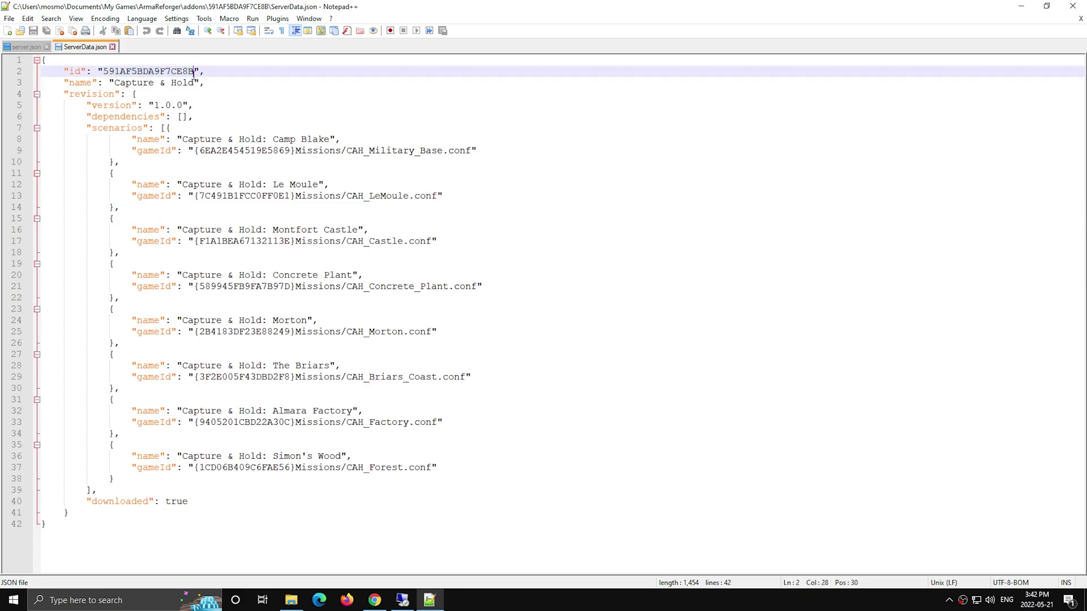
left_click_drag(156, 105, 182, 105)
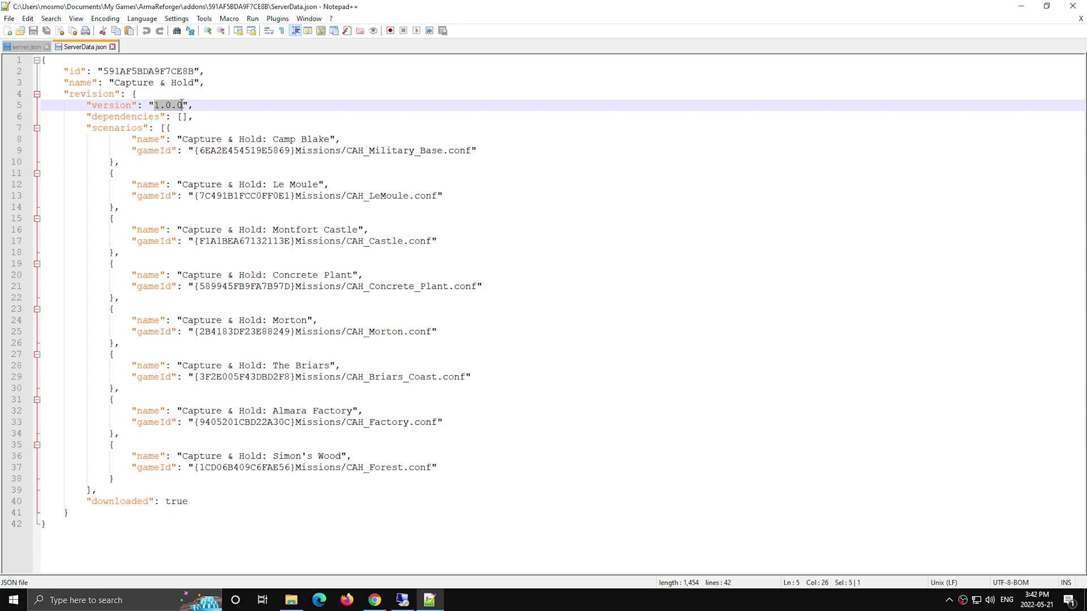
left_click(204, 150)
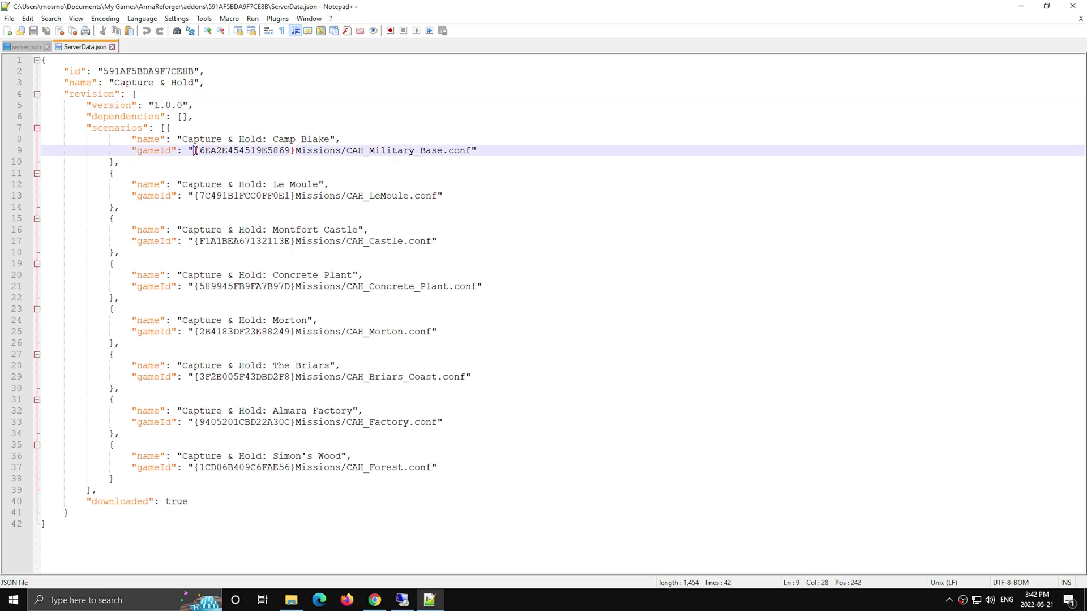
- Check the Military_Base, LeMoule and CAH_Castle.conf scenario paths, then close ServerData.json
left_click(204, 160)
left_click_drag(195, 150, 475, 151)
left_click_drag(441, 196, 389, 196)
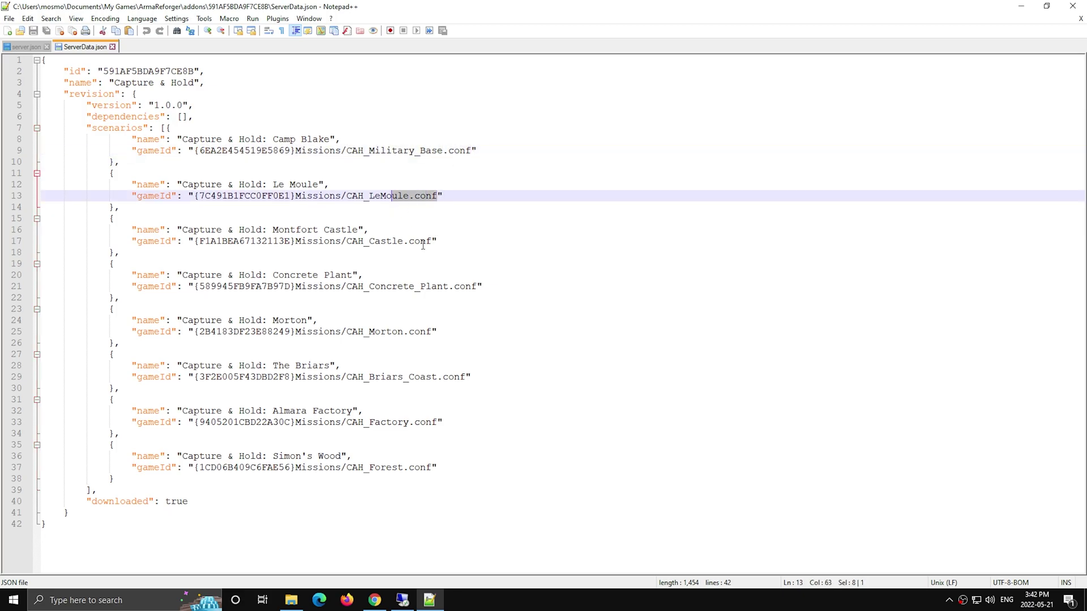
left_click_drag(431, 241, 346, 241)
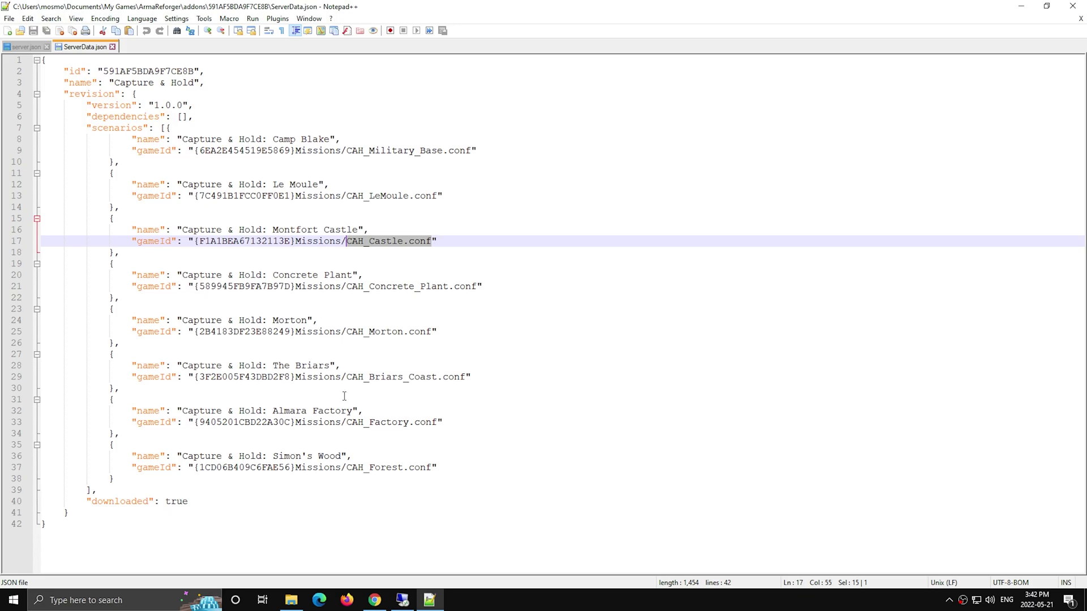
left_click(335, 482)
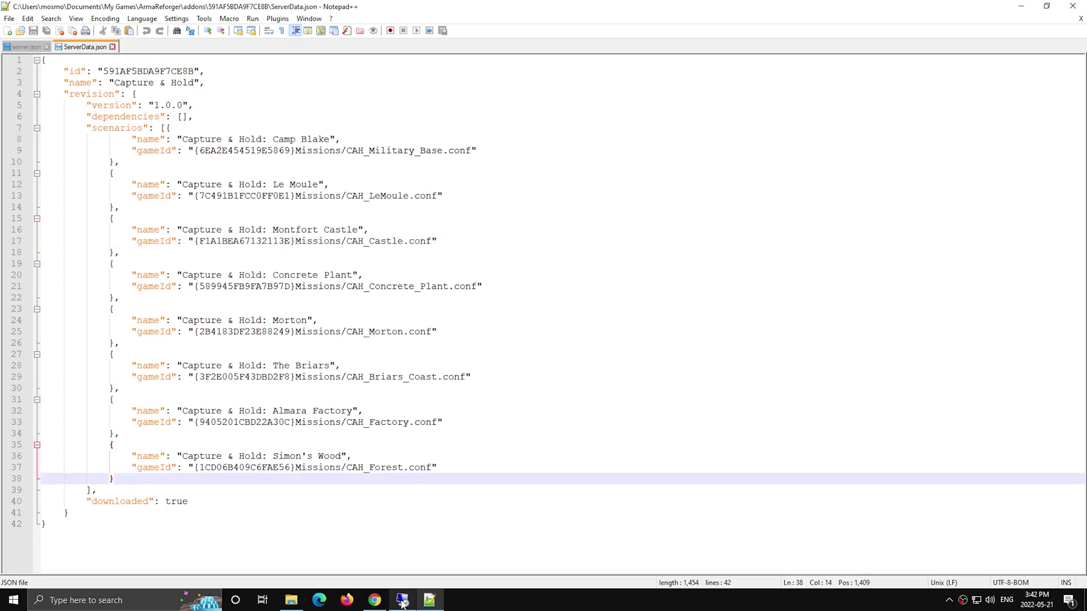
left_click(113, 47)
- Close server.json and Notepad++, then reopen the 591AF5BDA9F7CE8B folder from addons
left_click(46, 46)
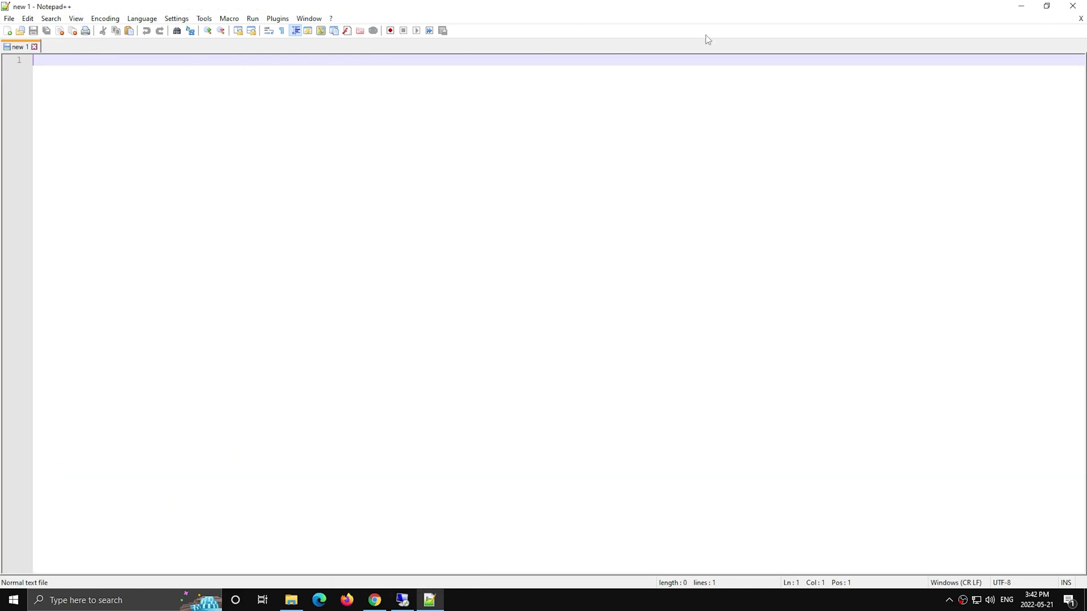
left_click(1073, 6)
left_click(276, 89)
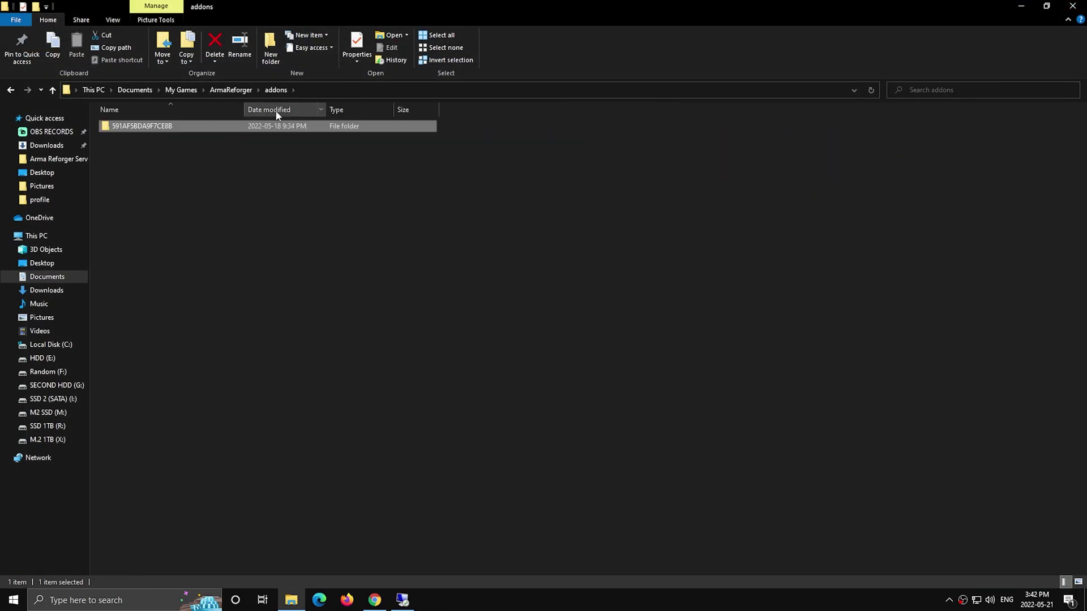
left_click_drag(162, 150, 145, 128)
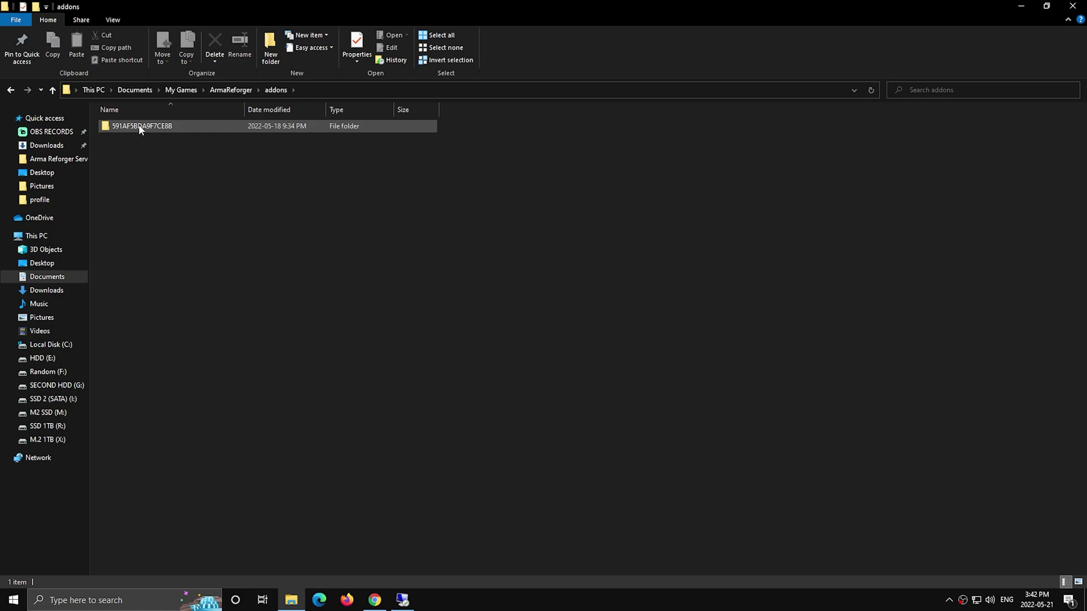
double_click(158, 125)
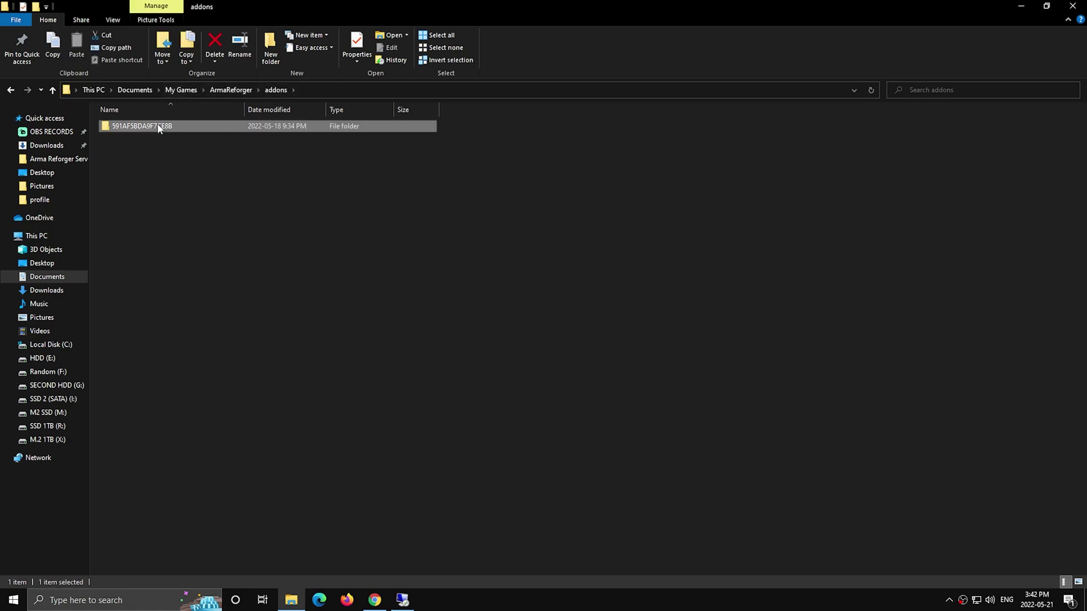
- Return to addons, inspect the mod folder's actions, and switch to the remote server session
left_click(276, 89)
right_click(137, 126)
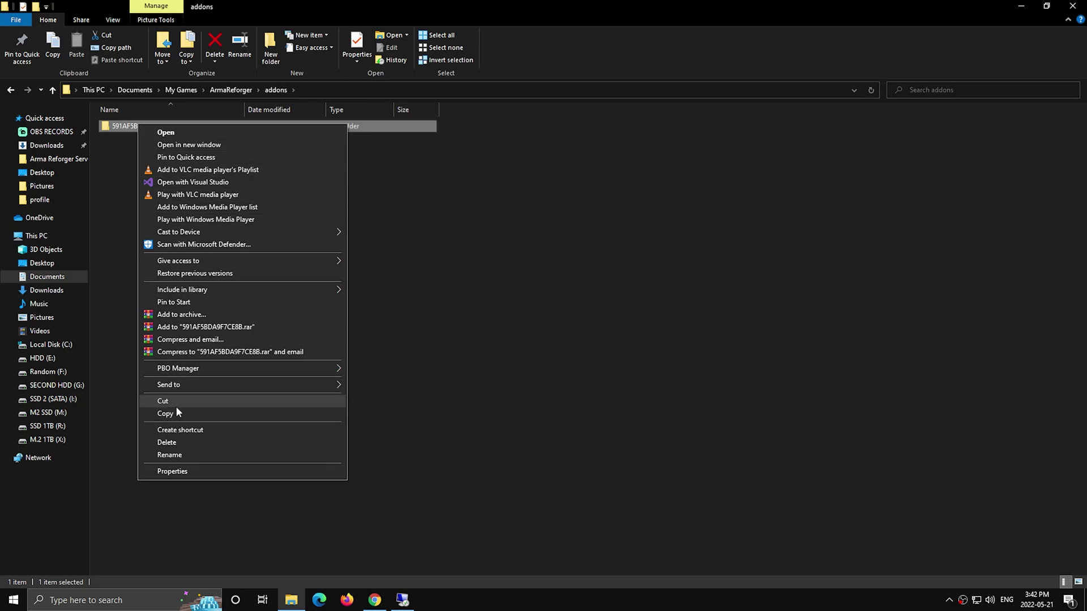
left_click(192, 413)
left_click(430, 425)
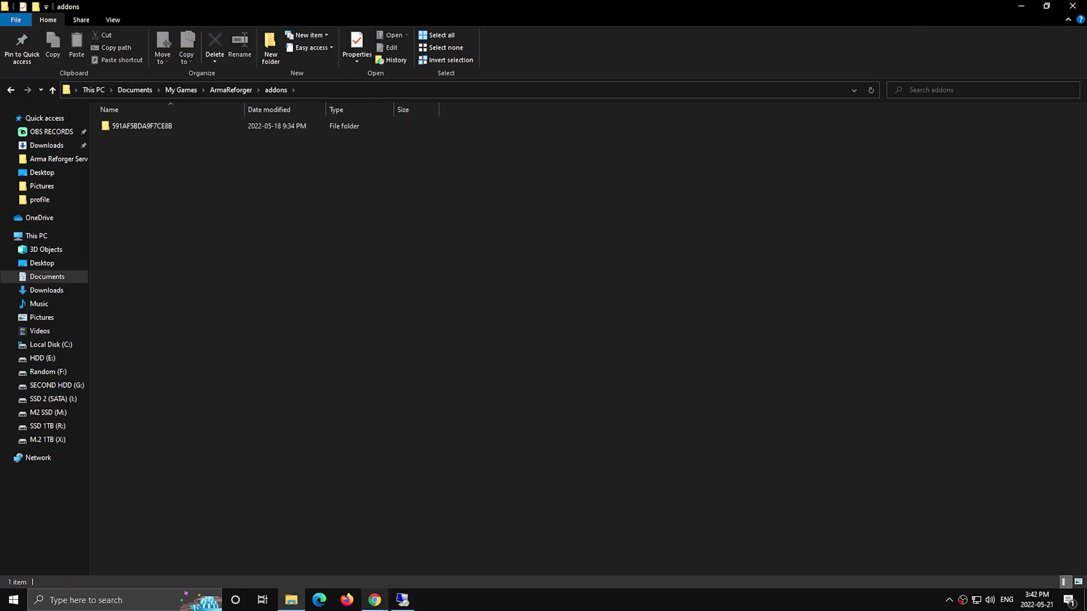
mouse_move(399, 609)
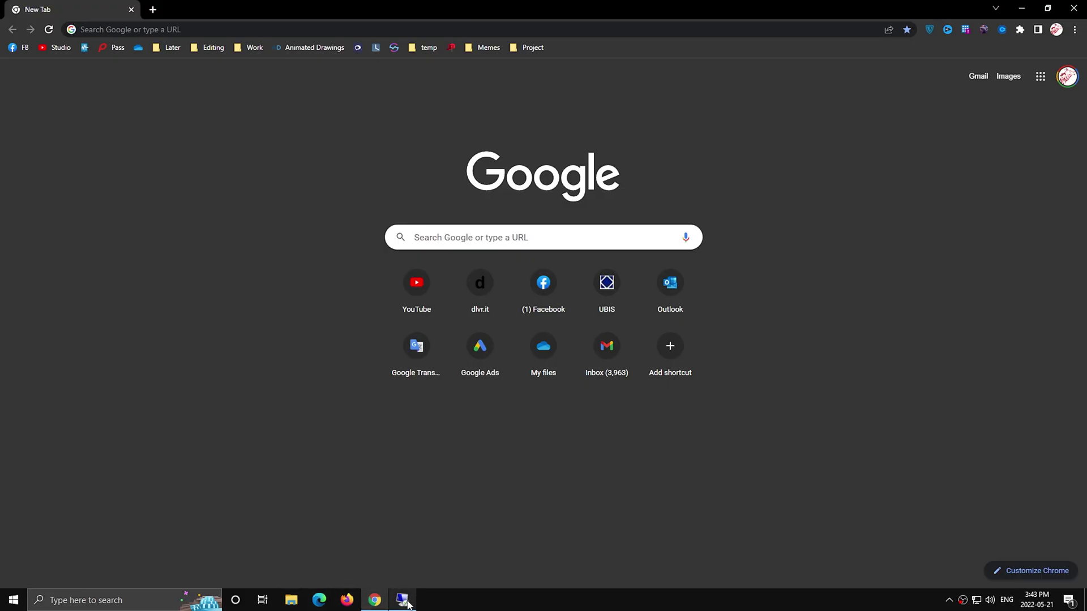
left_click(401, 601)
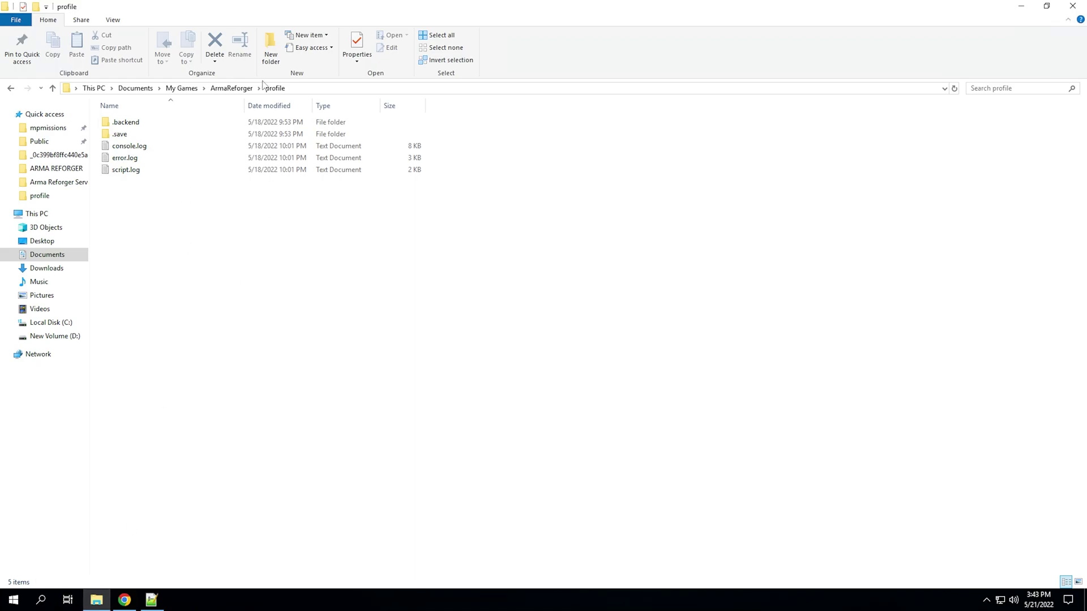
- Navigate up to My Games and open the ArmaReforgerServer folder
left_click(225, 89)
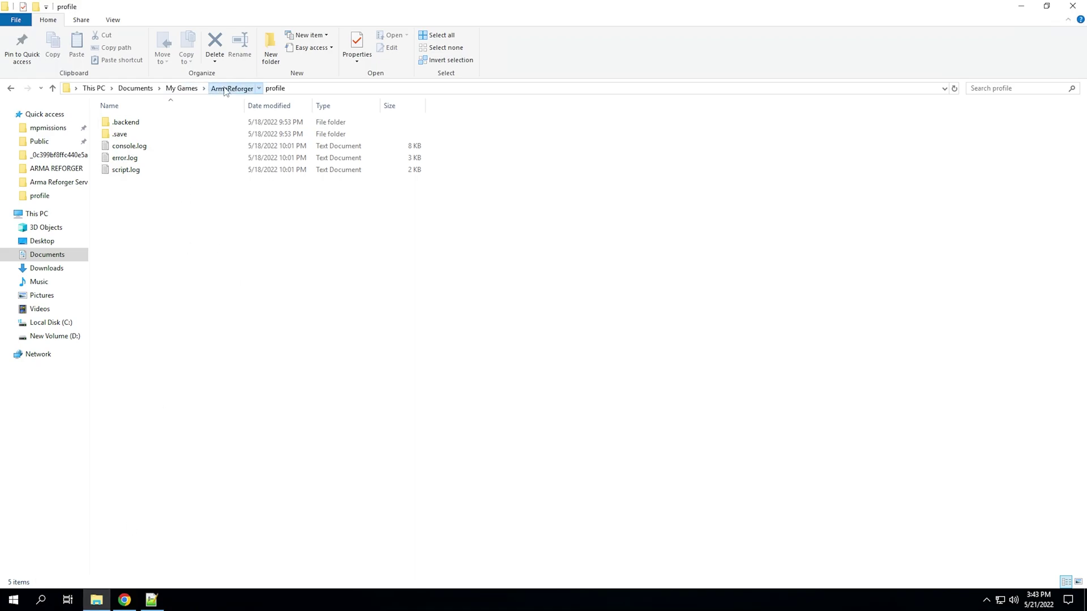
left_click(177, 89)
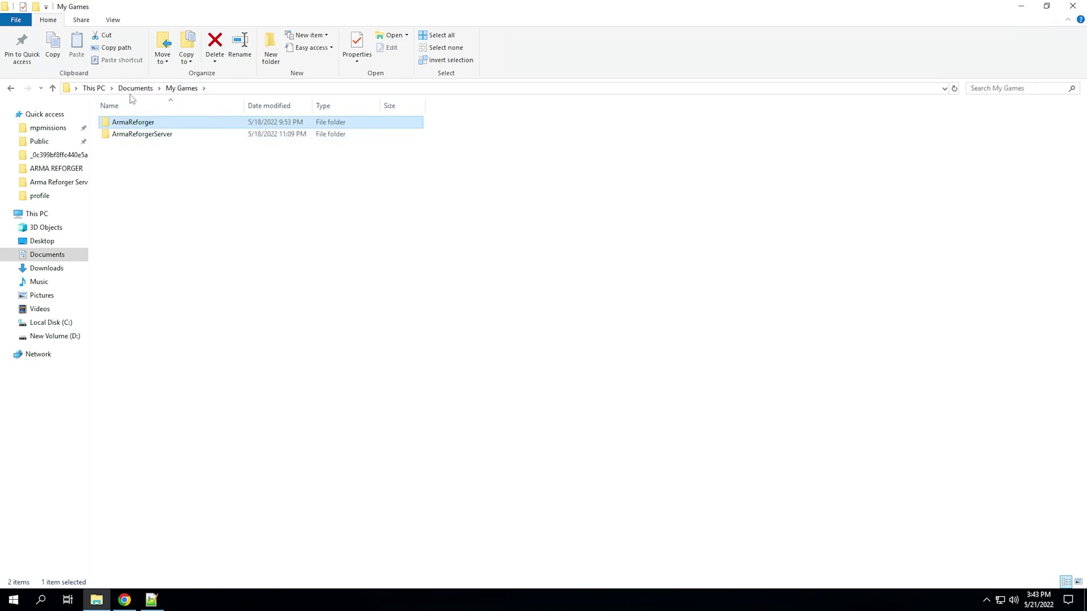
left_click(150, 134)
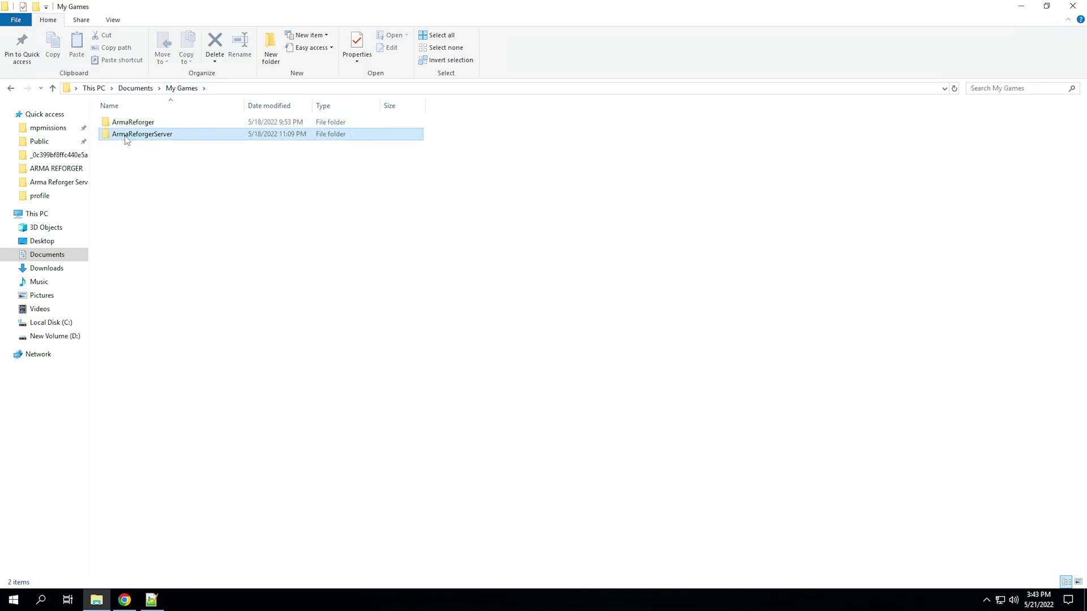
double_click(127, 137)
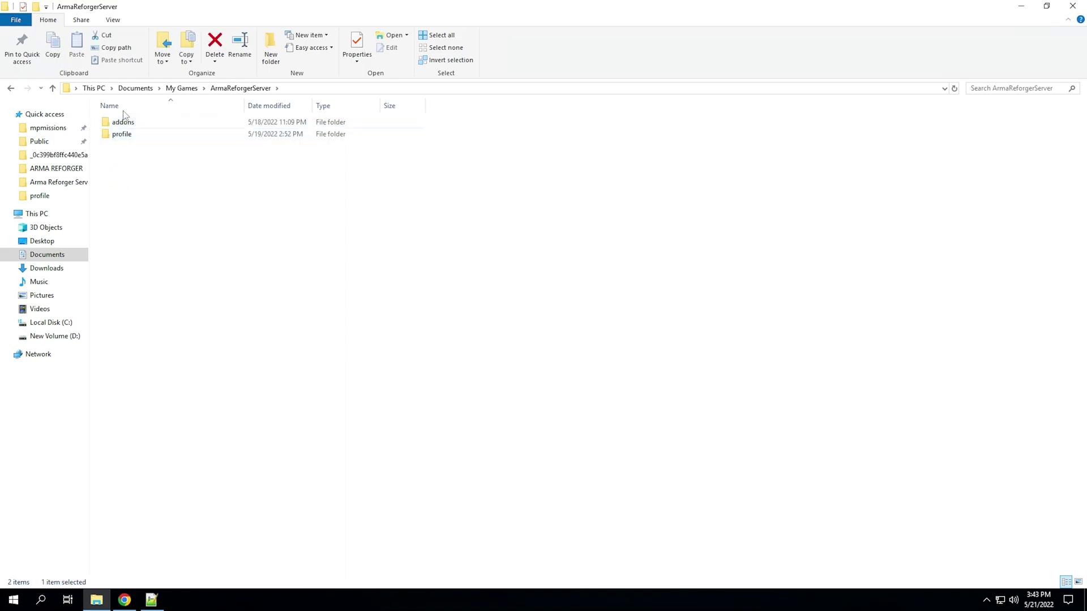
- Start a new folder named addons in ArmaReforgerServer, then cancel and delete it
left_click(270, 49)
type("addons")
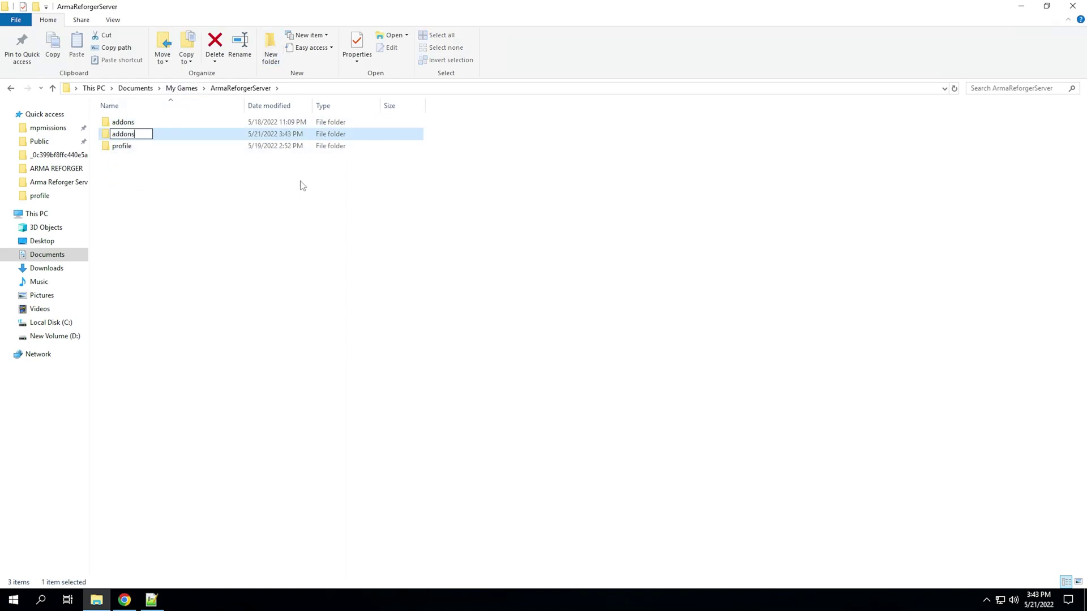
key("BackSpace")
key("BackSpace")
key("BackSpace")
key("BackSpace")
key("BackSpace")
key("BackSpace")
key("Escape")
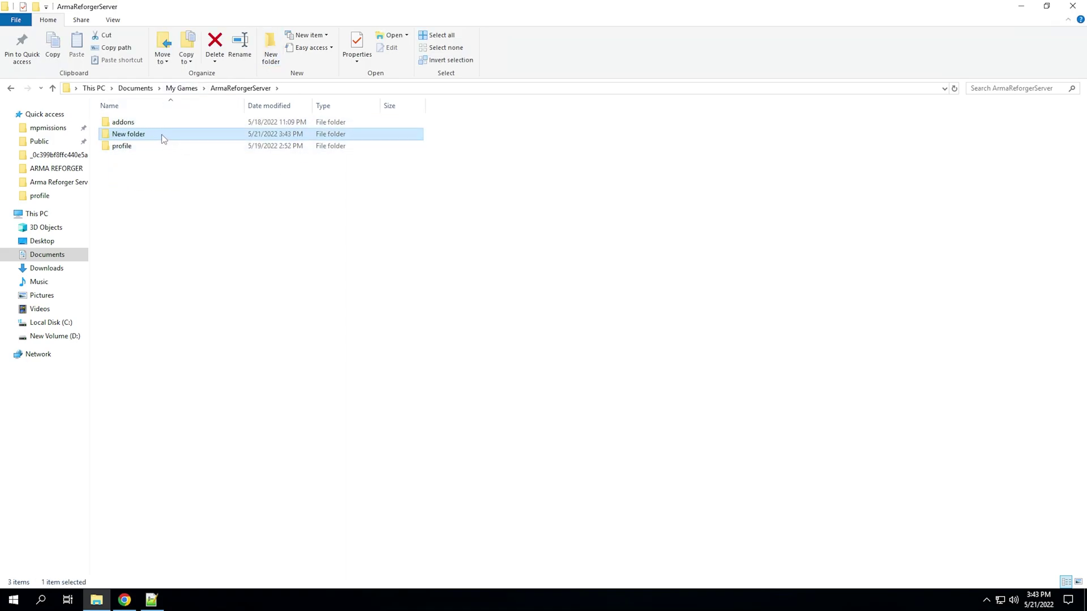
key("Delete")
- Open addons\591AF5BDA9F7CE8B and select all 23 mod files, changing their display view
double_click(138, 121)
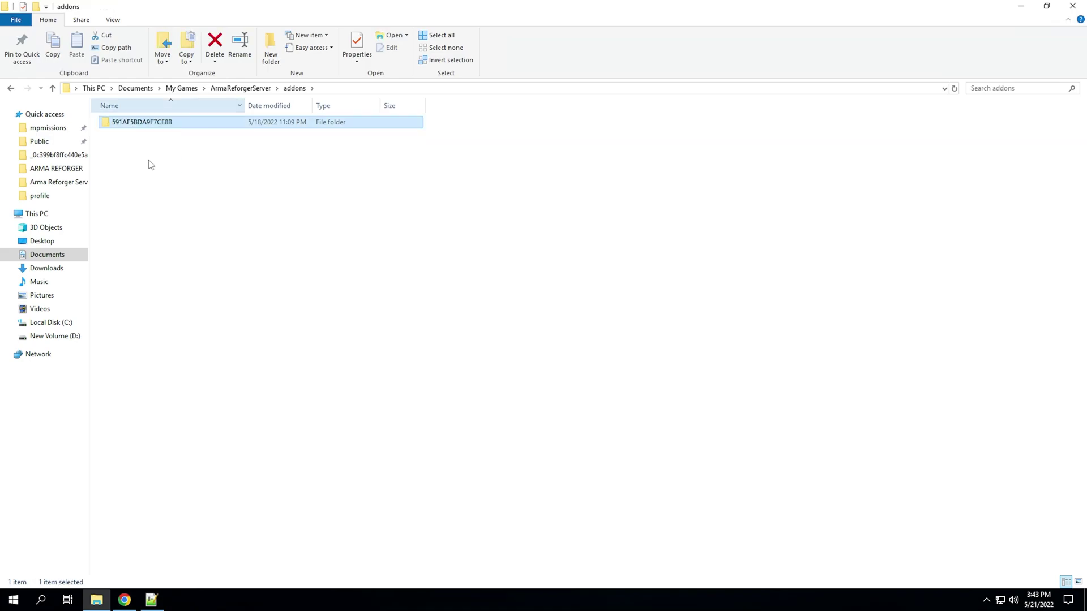
left_click(132, 125)
double_click(132, 125)
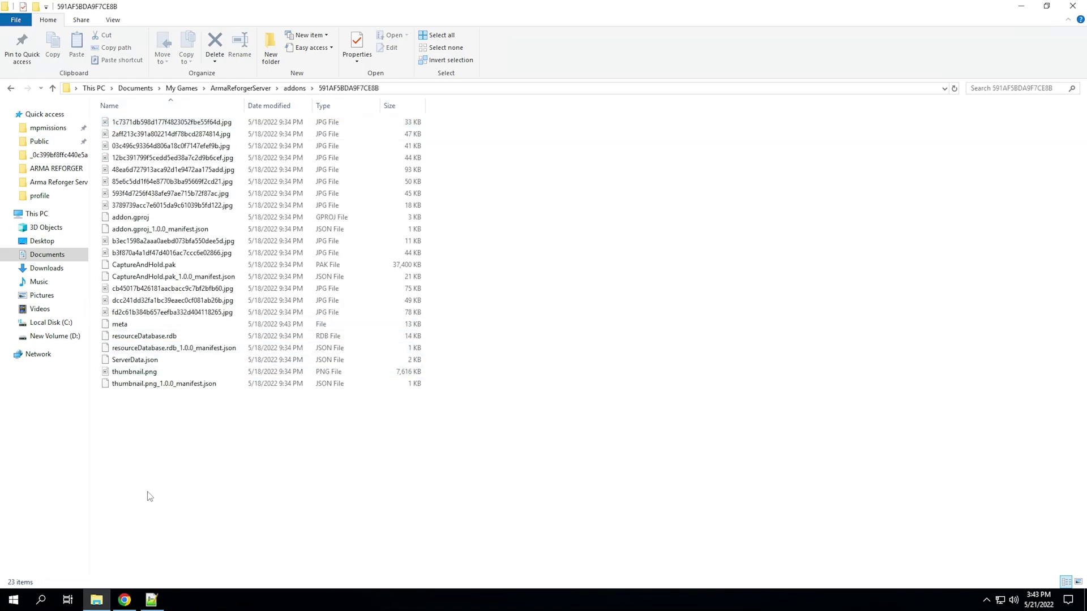
key("ctrl+a")
key("ctrl+shift+5")
scroll(212, 338, "up", 4, "ctrl")
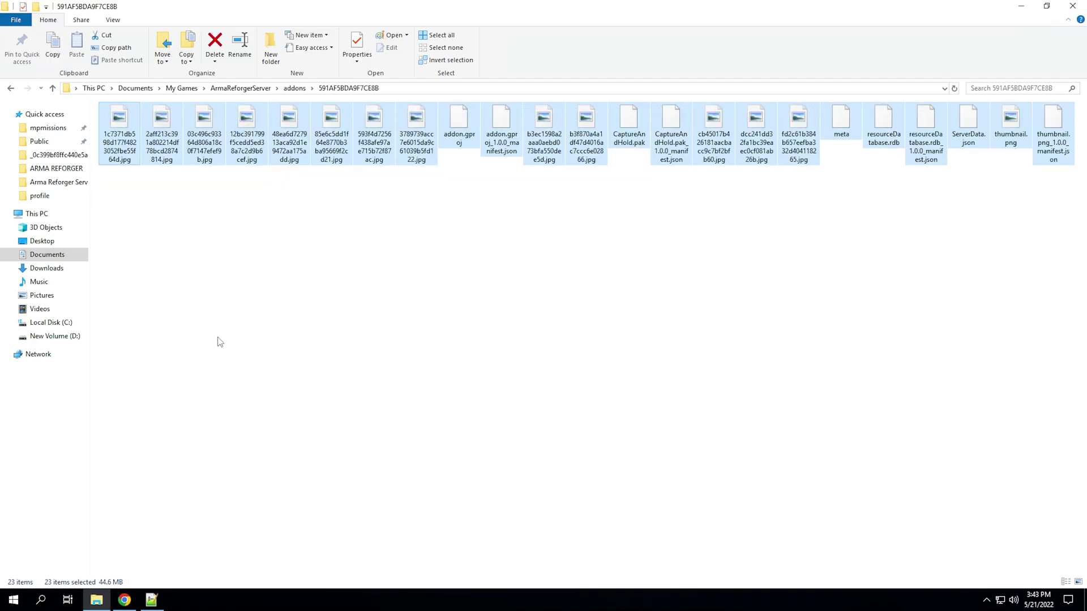
- Preview the first mod image, close it, and return to ArmaReforgerServer
double_click(128, 138)
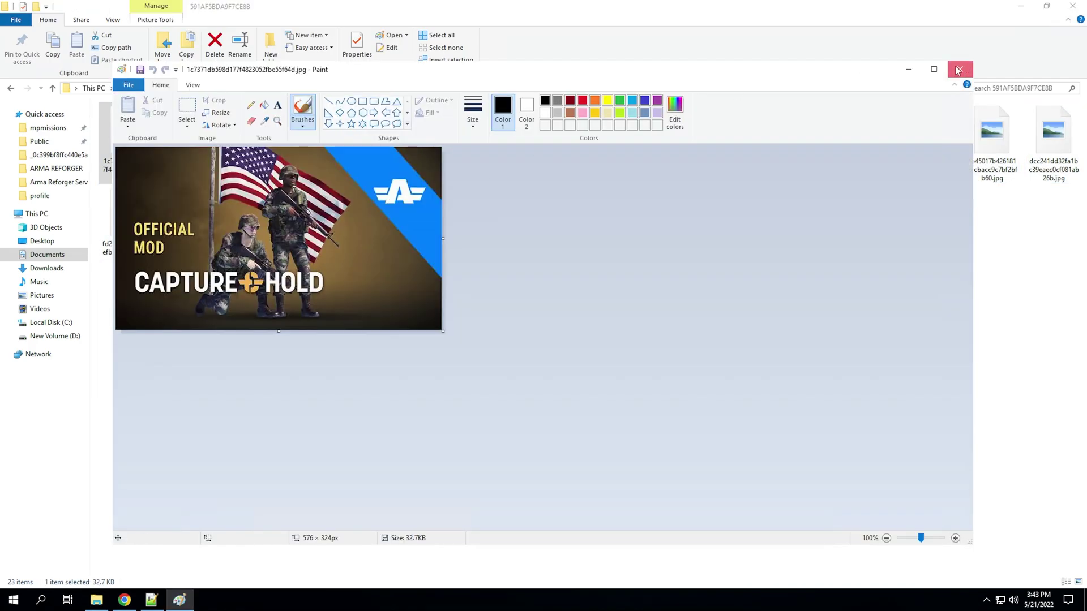
left_click(959, 70)
left_click(556, 285)
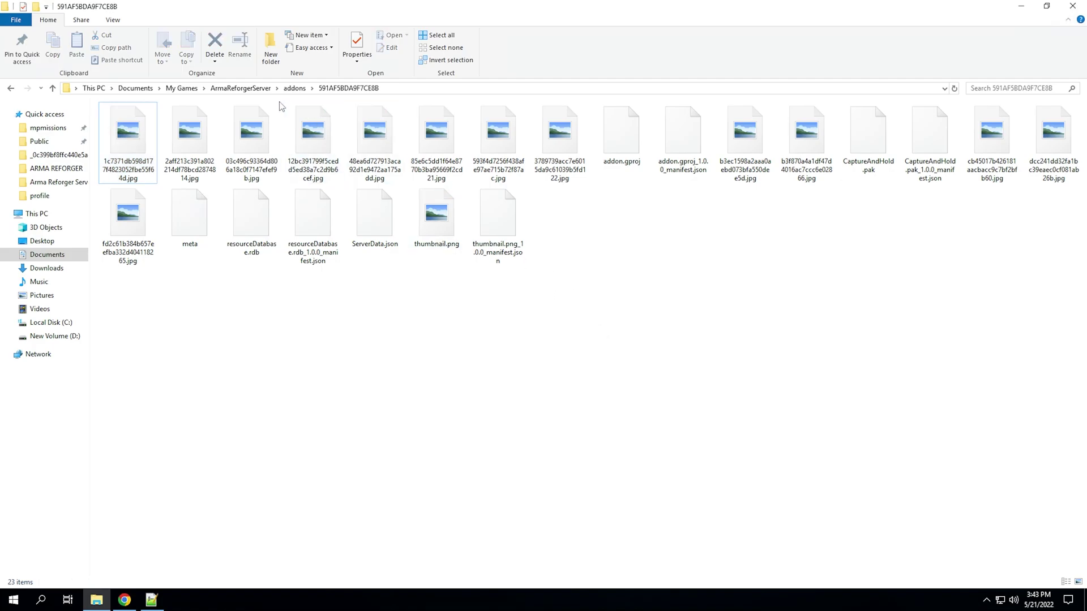
left_click(251, 88)
left_click(138, 136)
- Select the addons and profile folders, then cancel the rename of addons
left_click(238, 125)
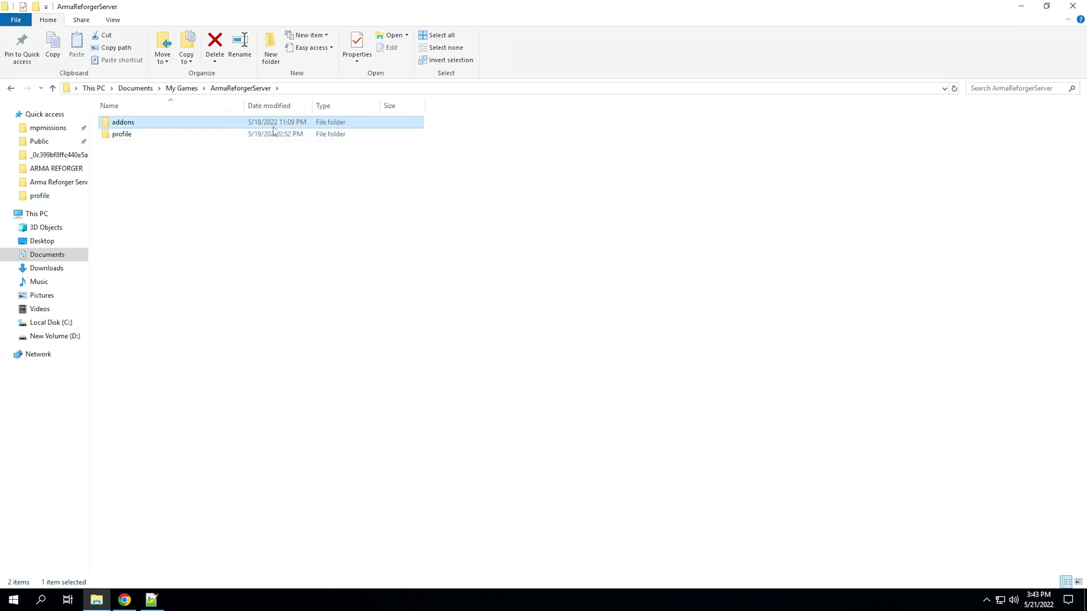
left_click_drag(447, 120, 117, 129)
left_click(120, 122)
left_click(938, 242)
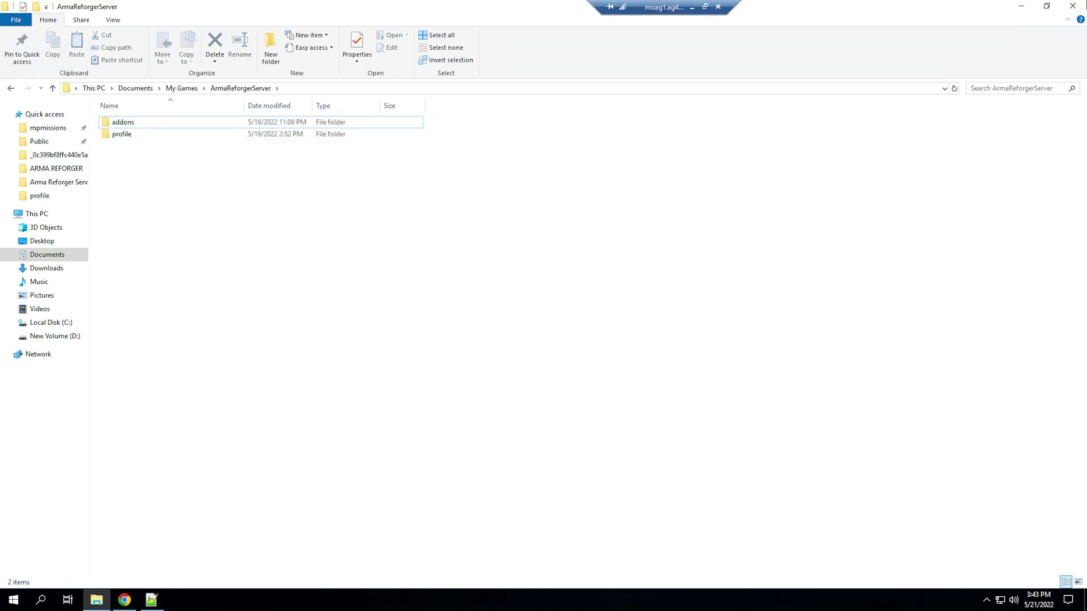
- Open the Arma Reforger Server install folder on D: and bring up server.json's actions
left_click(79, 183)
key("ctrl+a")
left_click(189, 308)
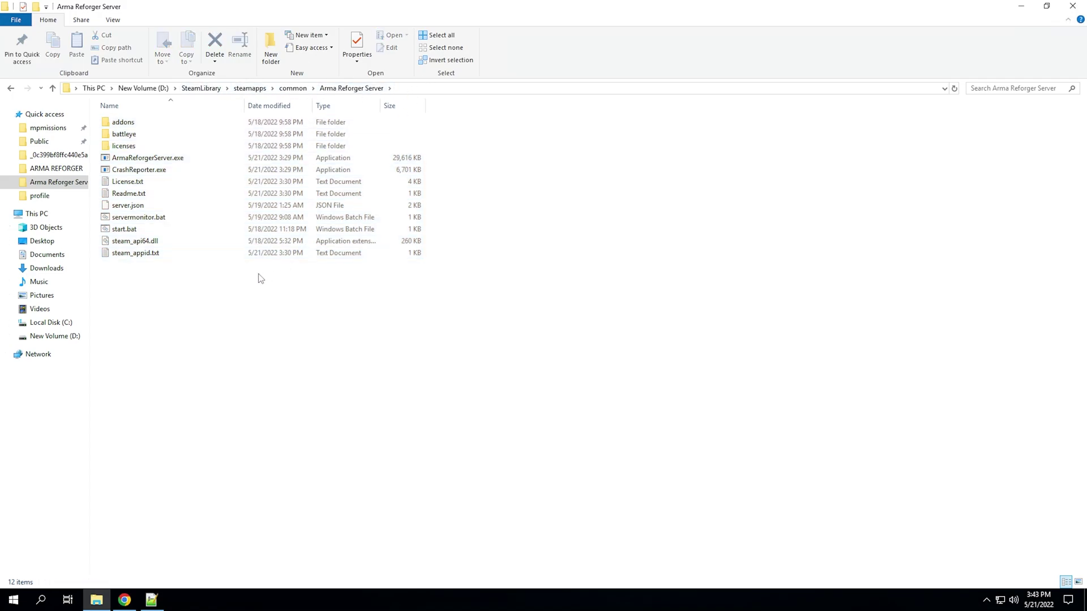
right_click(140, 208)
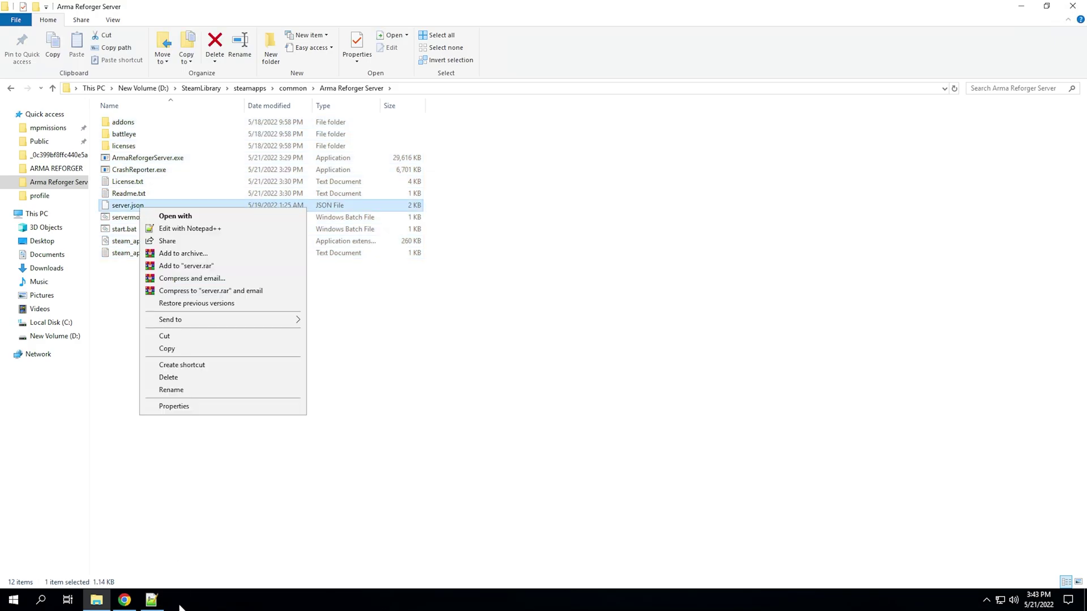
- Open server.json in Notepad++ and review the scenarioId on line 12 and playerCountLimit on line 13
left_click(189, 228)
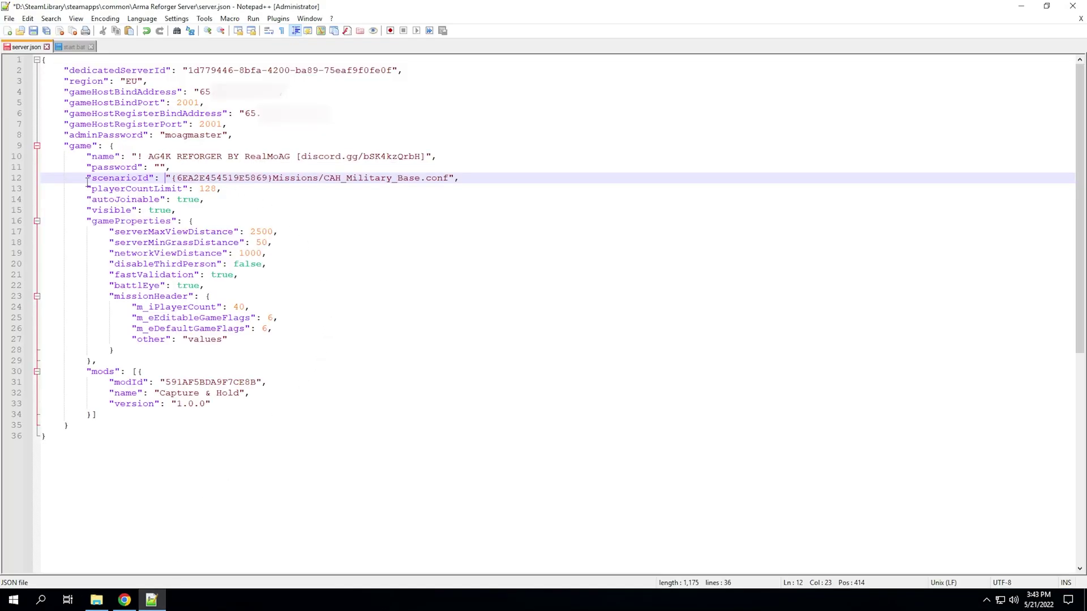
left_click_drag(174, 177, 448, 179)
left_click(95, 601)
left_click(95, 601)
left_click(174, 178)
left_click_drag(174, 178, 449, 184)
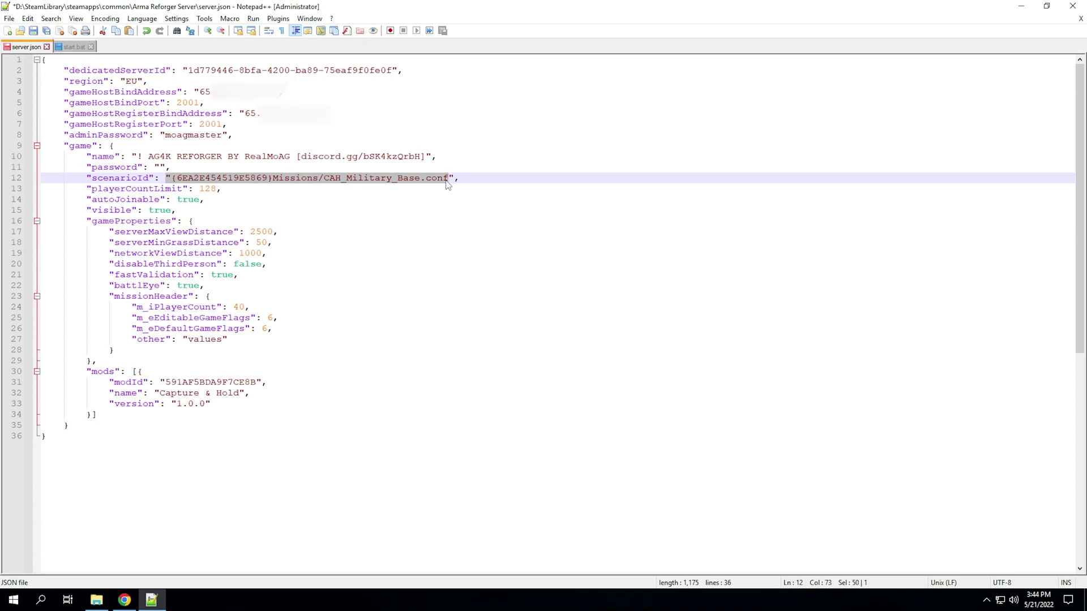
left_click(447, 179)
left_click_drag(84, 192, 223, 191)
left_click(144, 192)
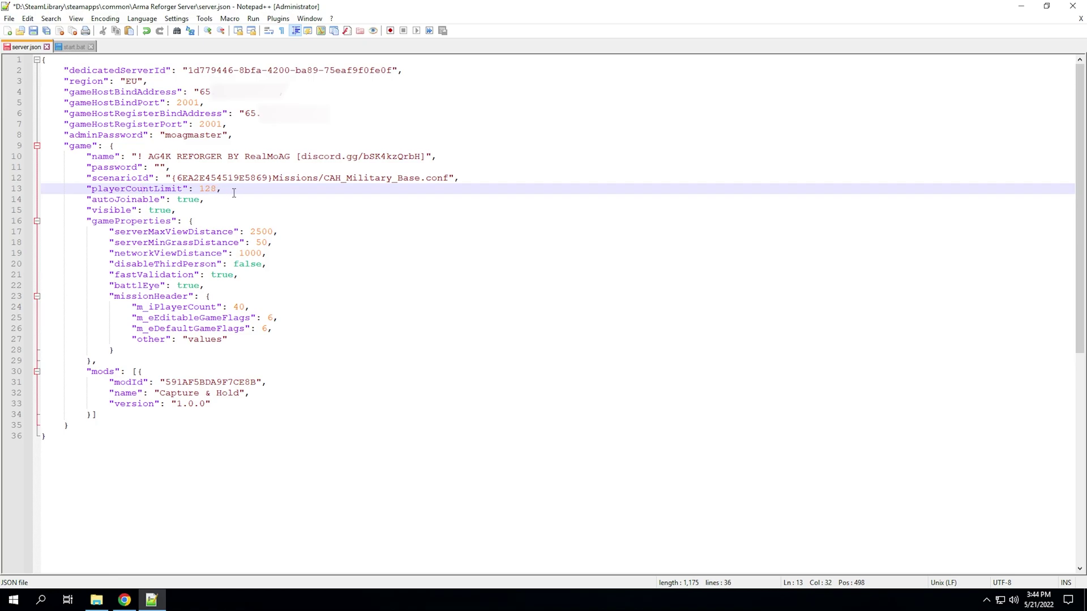
- Review the autoJoinable setting on line 14 and the visible: true setting on line 15
left_click(89, 200)
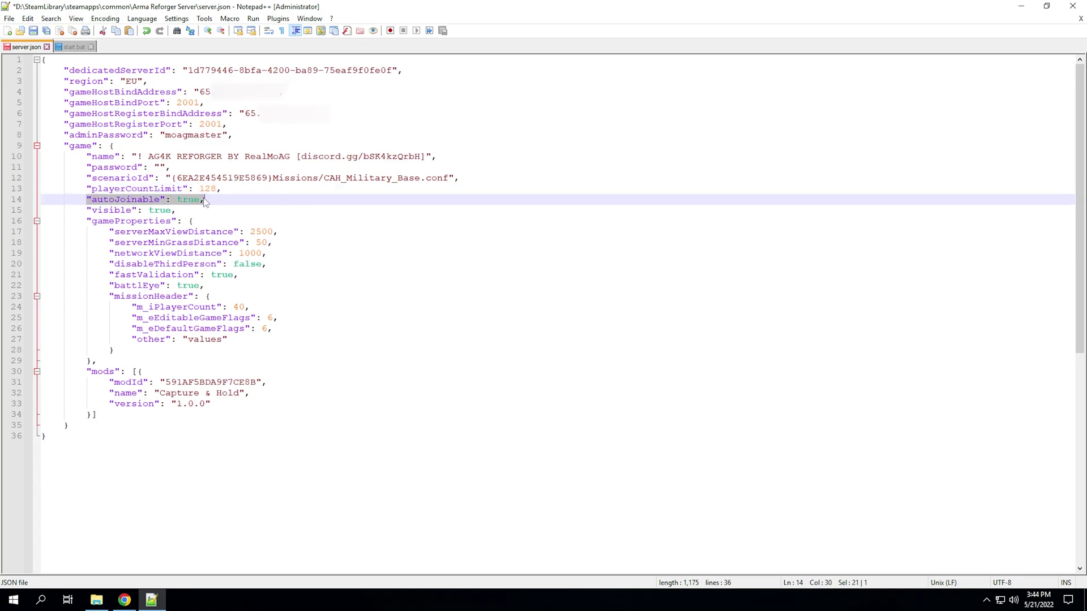
left_click(201, 201)
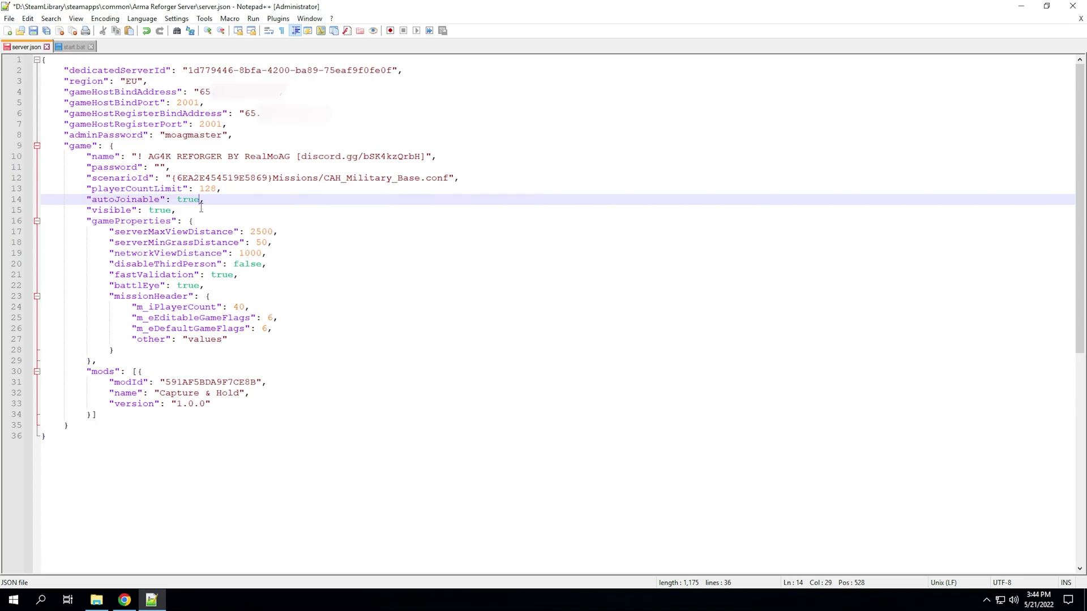
left_click_drag(216, 199, 92, 199)
left_click(91, 199)
left_click_drag(86, 199, 215, 199)
left_click(221, 206)
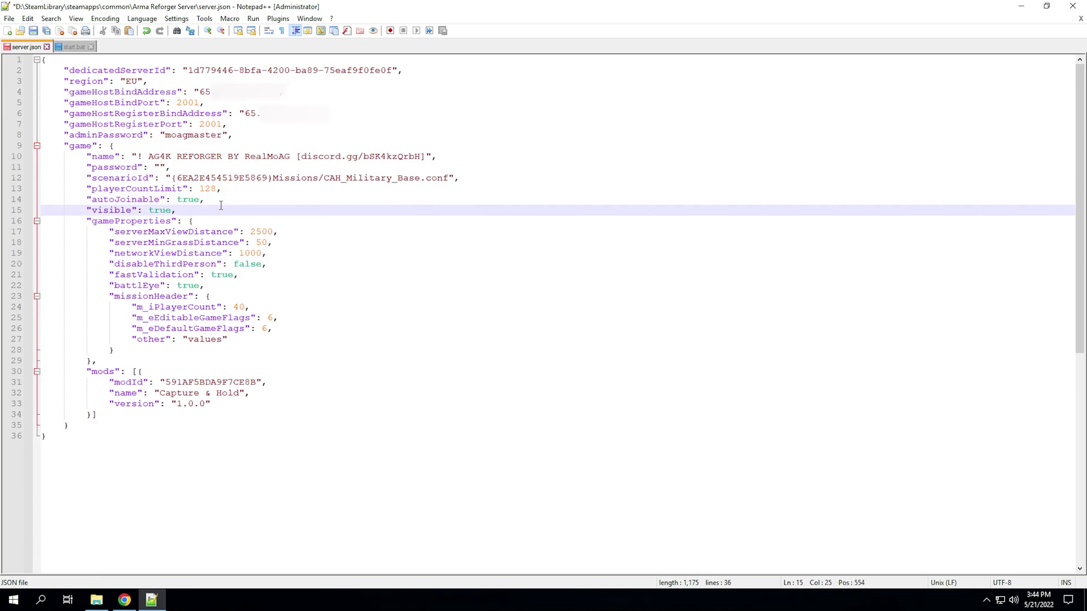
double_click(162, 209)
left_click(173, 211)
left_click_drag(173, 210, 148, 209)
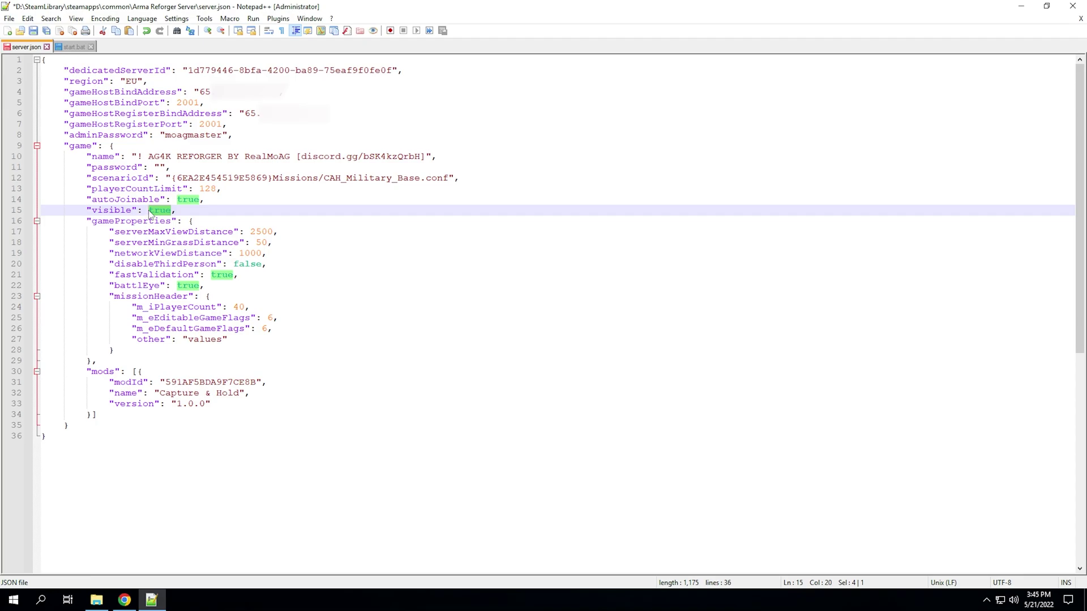
left_click(137, 221)
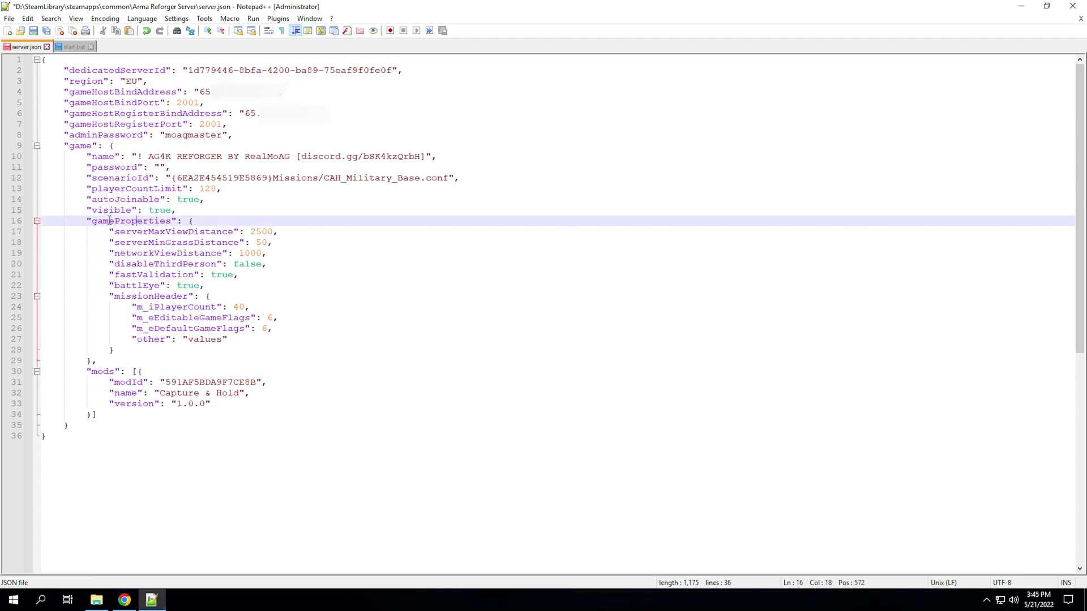
left_click_drag(87, 221, 277, 260)
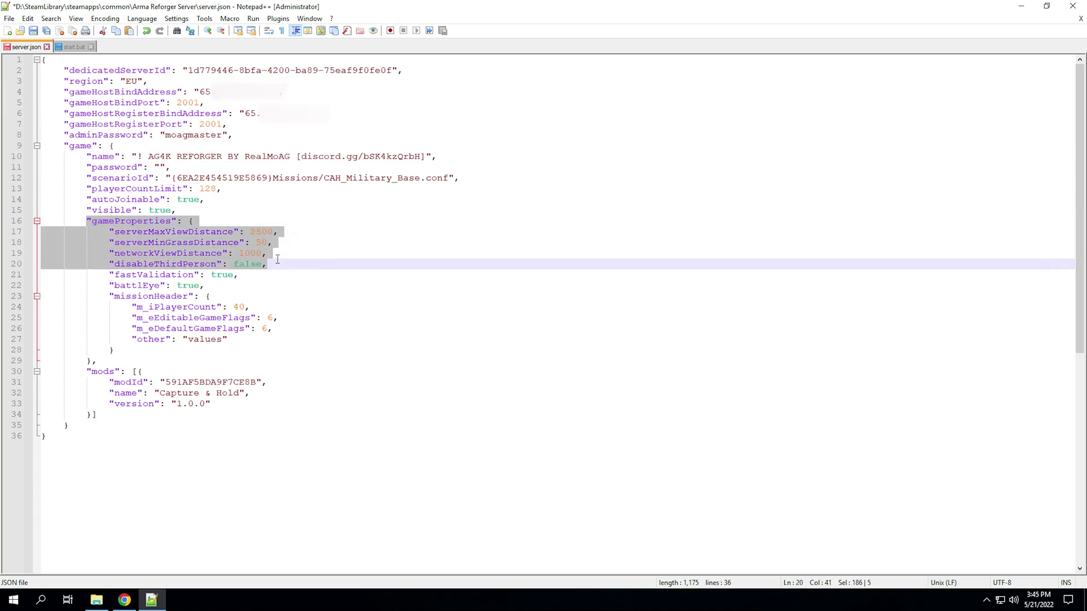
left_click(286, 251)
left_click(20, 227, "shift")
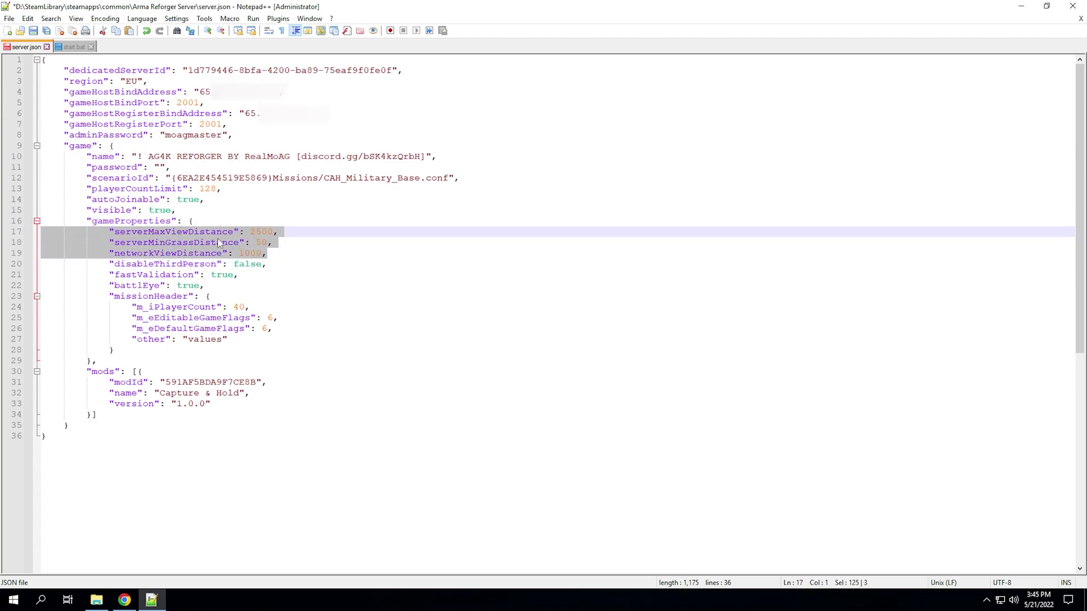
left_click(276, 248)
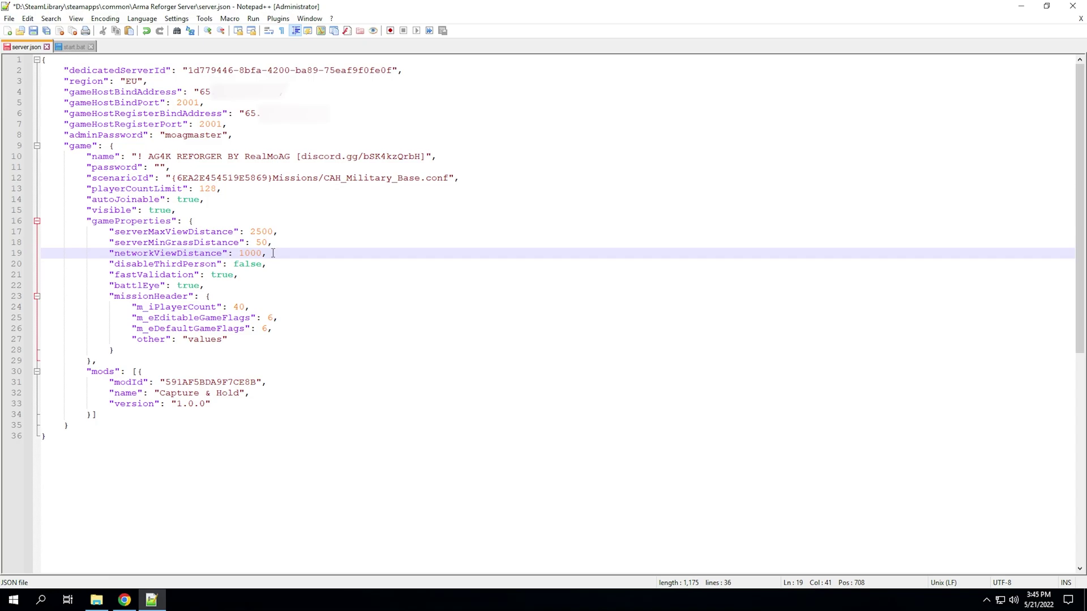
left_click_drag(240, 250, 109, 243)
left_click(108, 243)
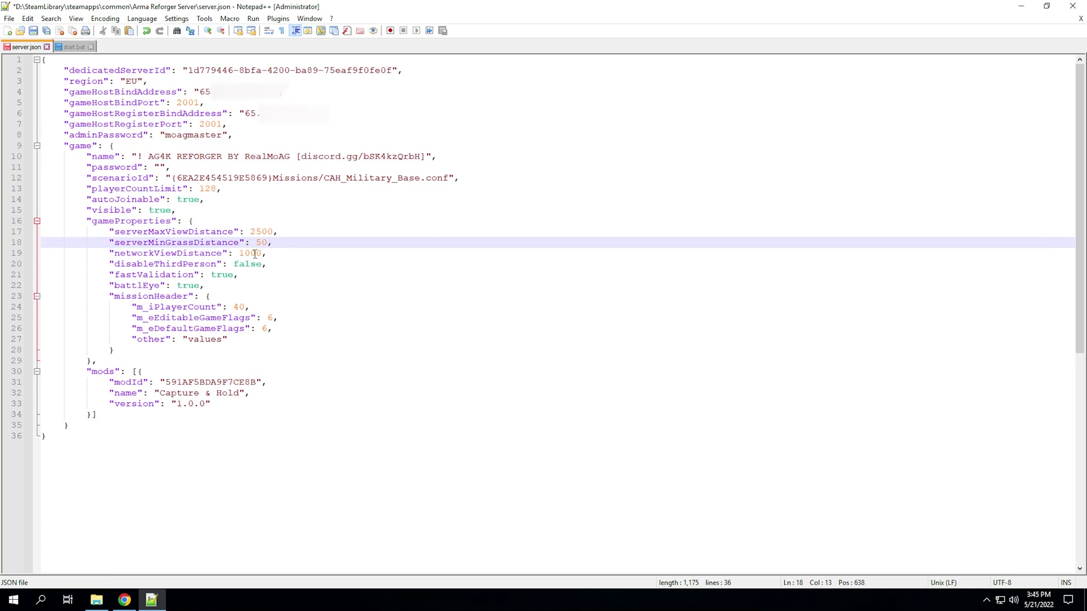
left_click_drag(119, 264, 222, 266)
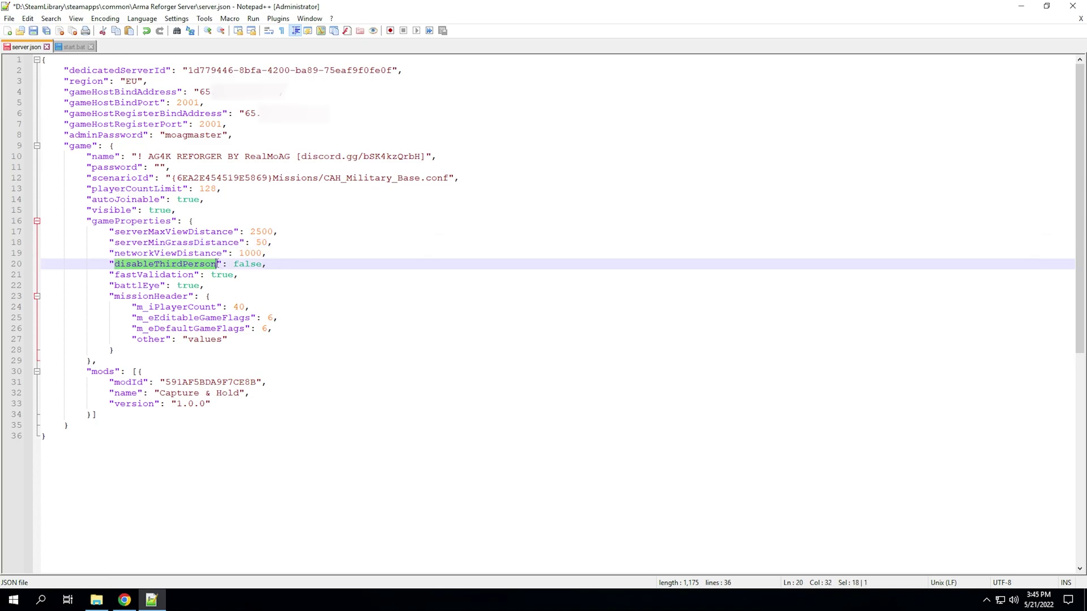
left_click(264, 270)
double_click(251, 263)
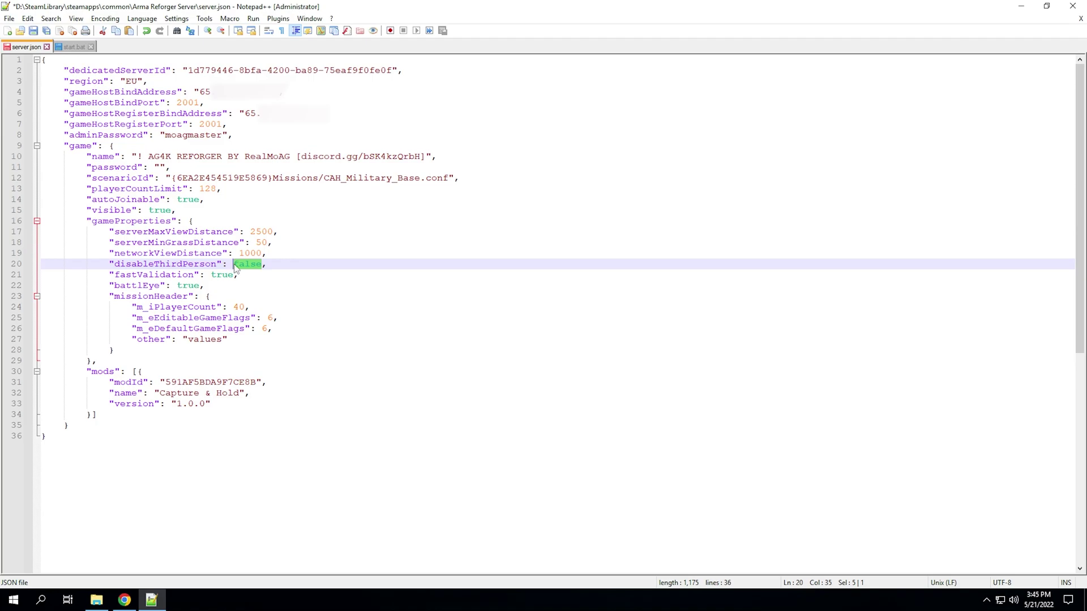
left_click(183, 266)
left_click(108, 275)
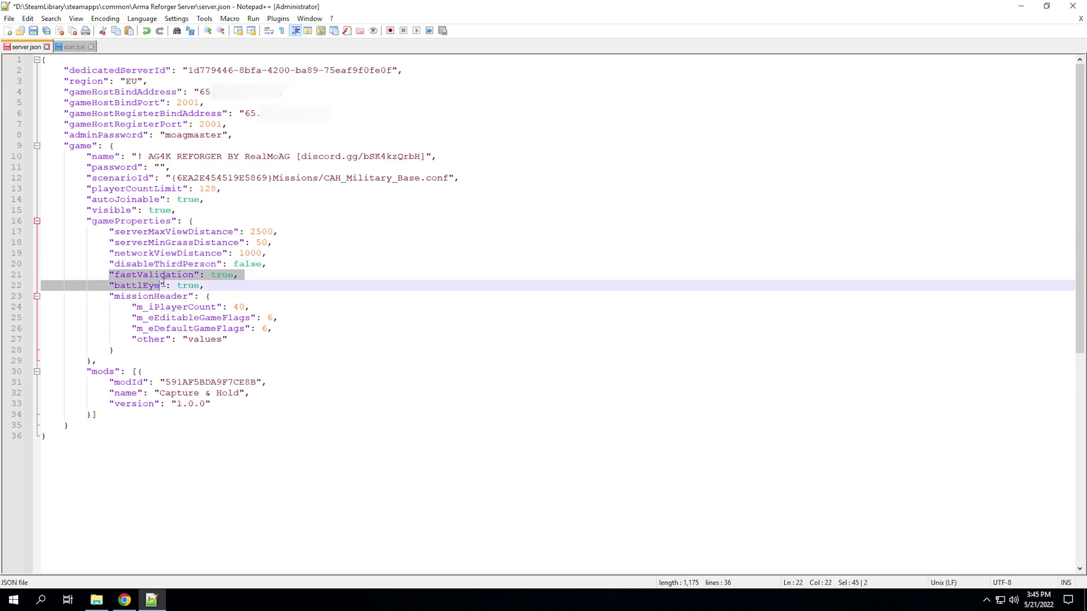
left_click_drag(205, 285, 62, 285)
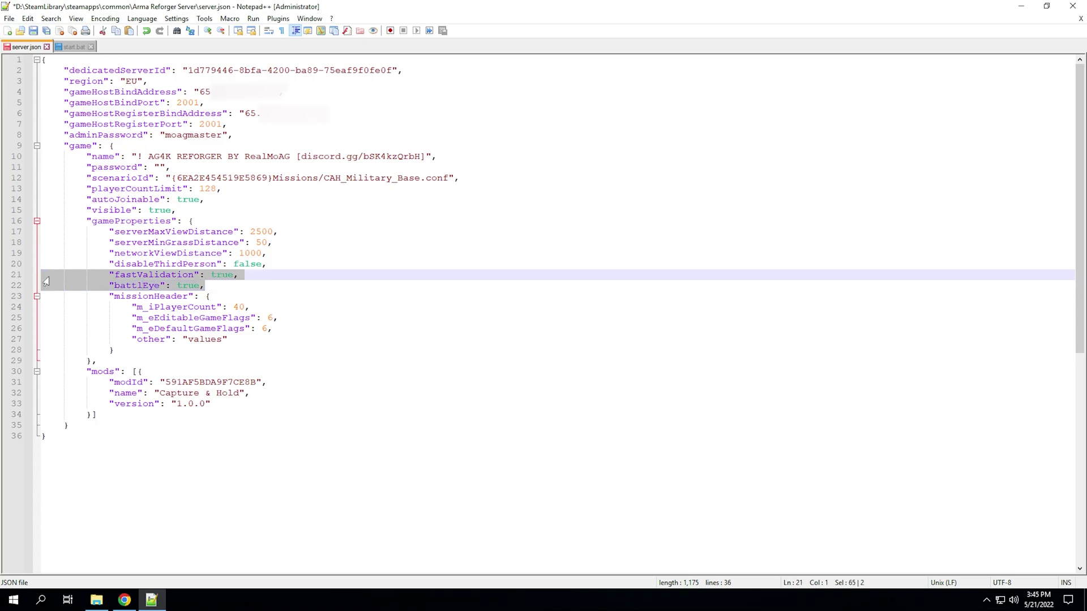
left_click(143, 286)
left_click_drag(159, 286, 120, 285)
left_click(120, 286)
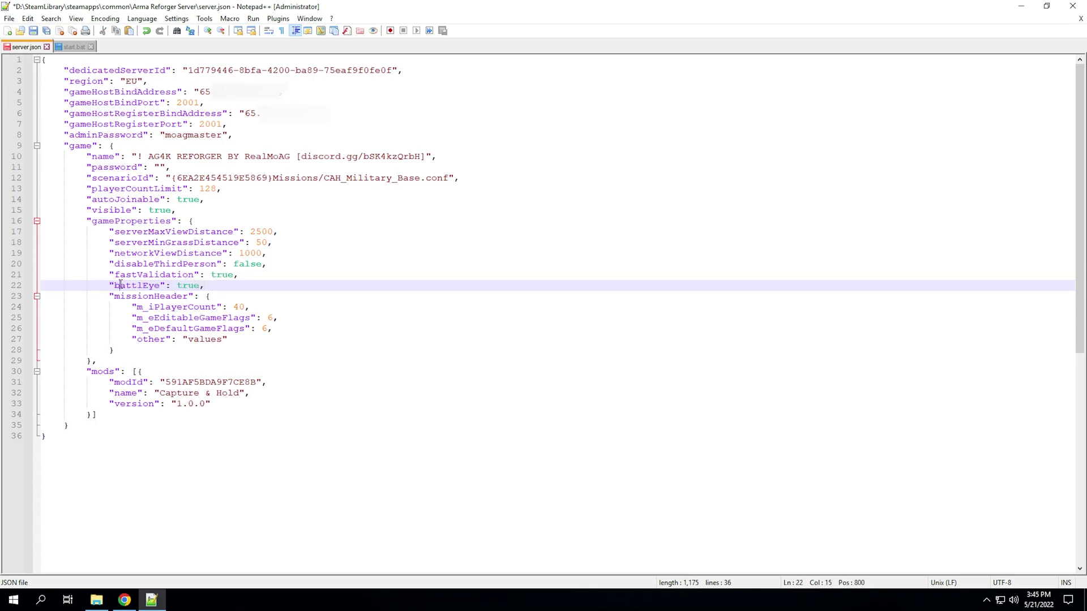
left_click(199, 287)
left_click_drag(125, 345, 80, 311)
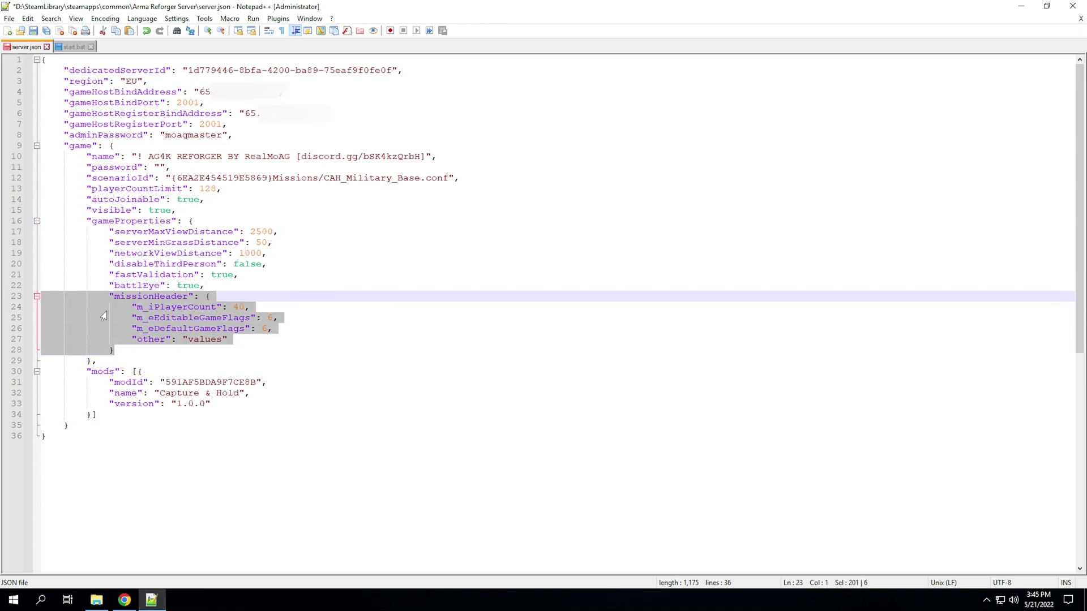
left_click(195, 331)
- Scroll the Server Hosting wiki page to the example JSON and review its missionHeader section
left_click(124, 599)
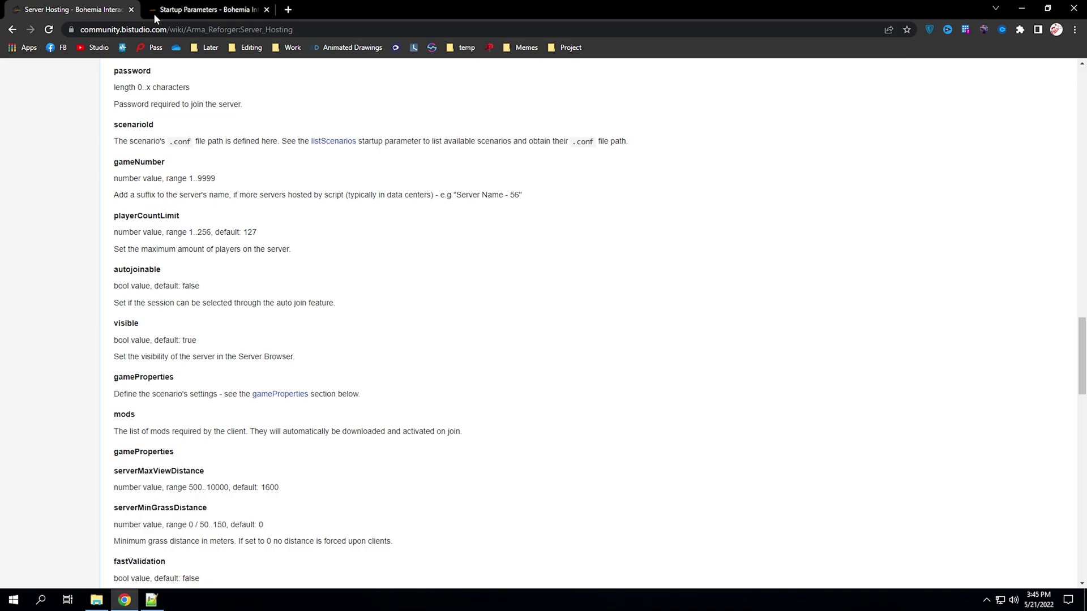
scroll(244, 323, "up", 10)
scroll(267, 335, "up", 6)
scroll(268, 335, "down", 4)
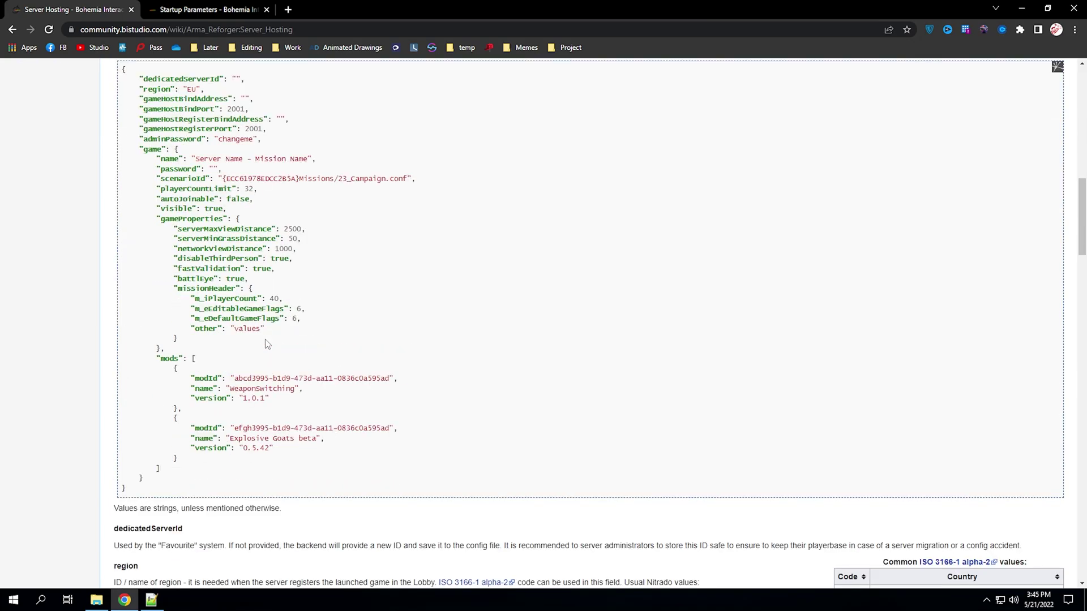
left_click_drag(274, 330, 130, 281)
left_click(139, 291)
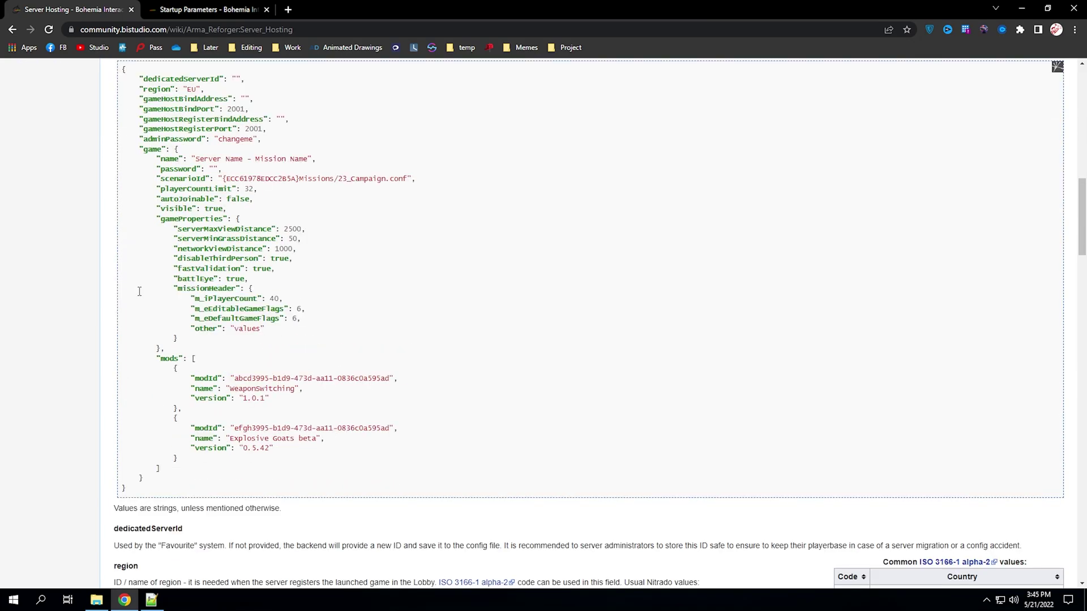
left_click_drag(273, 332, 99, 292)
left_click(171, 309)
left_click(151, 600)
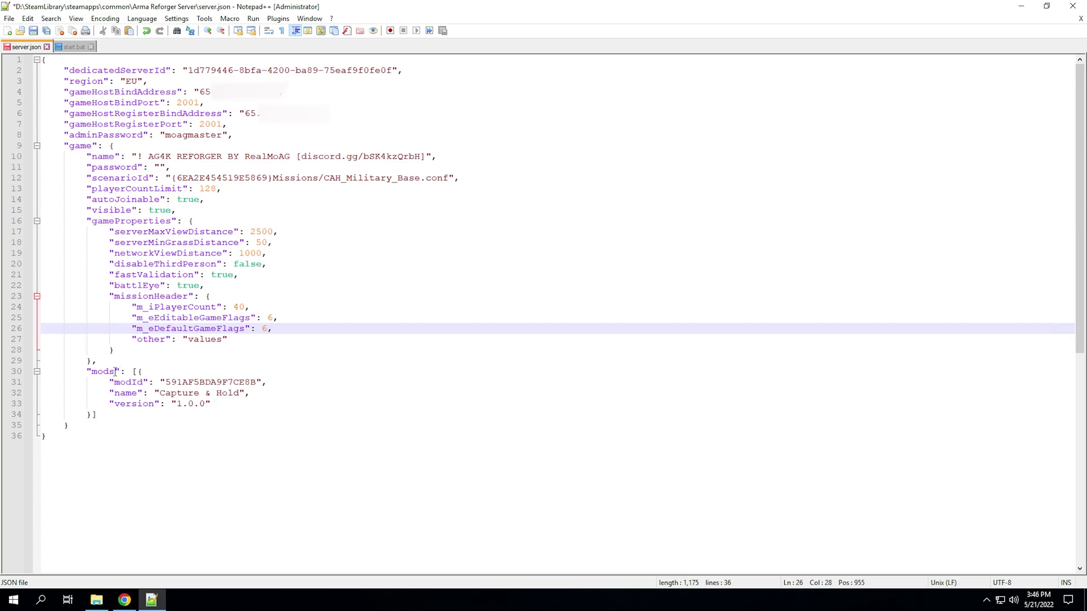
double_click(180, 393)
left_click(187, 393)
left_click(214, 405)
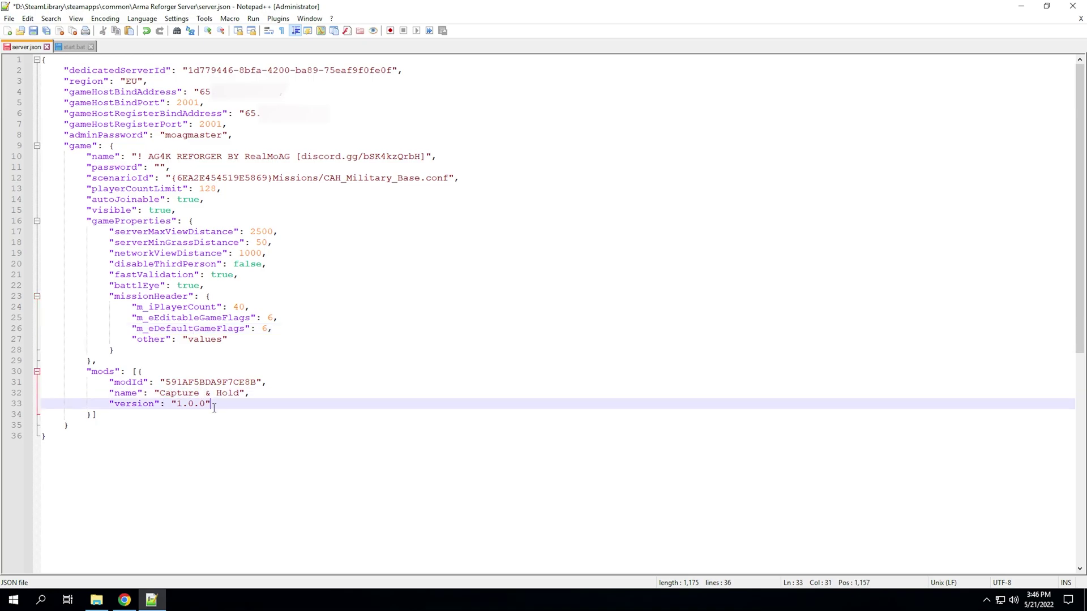
left_click(144, 372)
left_click_drag(138, 372, 93, 416)
key("ctrl+c")
key("Delete")
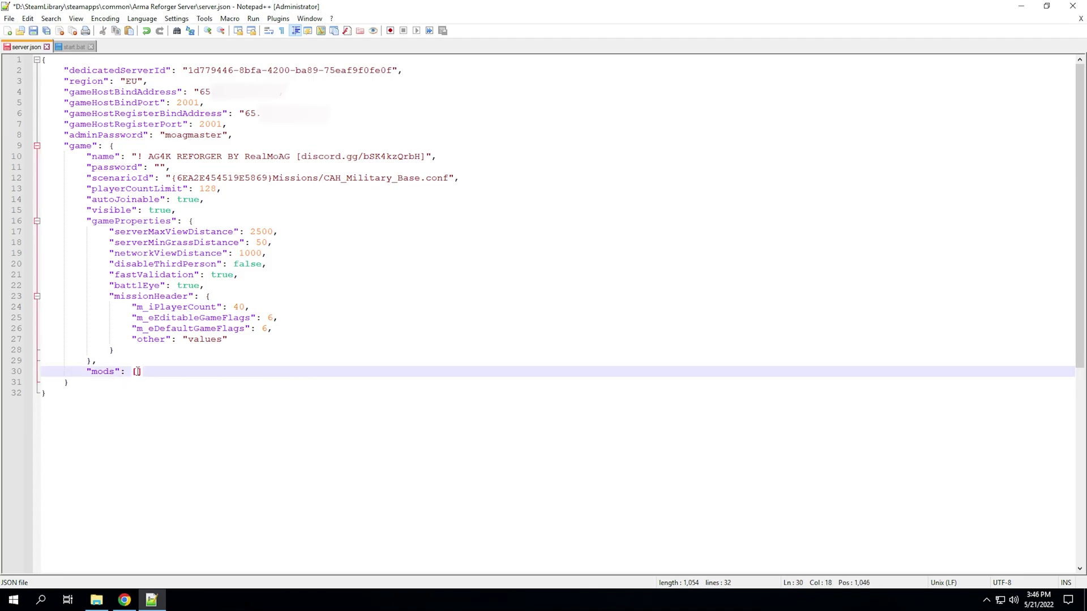
type("{}")
key("ctrl+z")
key("ctrl+z")
key("ctrl+y")
key("ctrl+z")
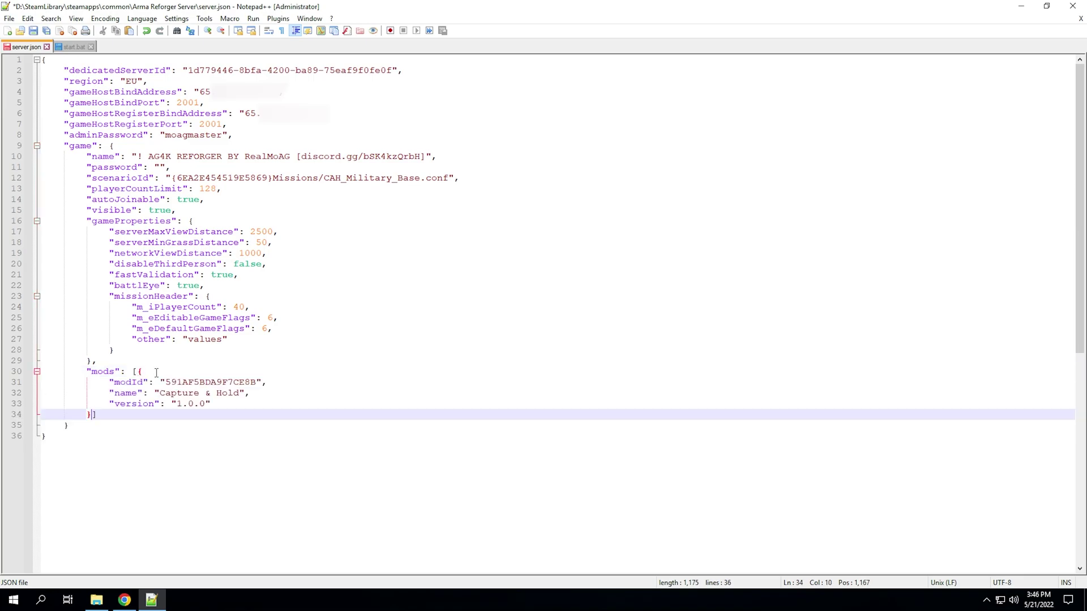
left_click_drag(108, 383, 171, 403)
left_click(215, 401)
- Go to Documents\My Games\ArmaReforgerServer\addons\591AF5BDA9F7CE8B and open ServerData.json in Notepad++
left_click(214, 403)
left_click(101, 606)
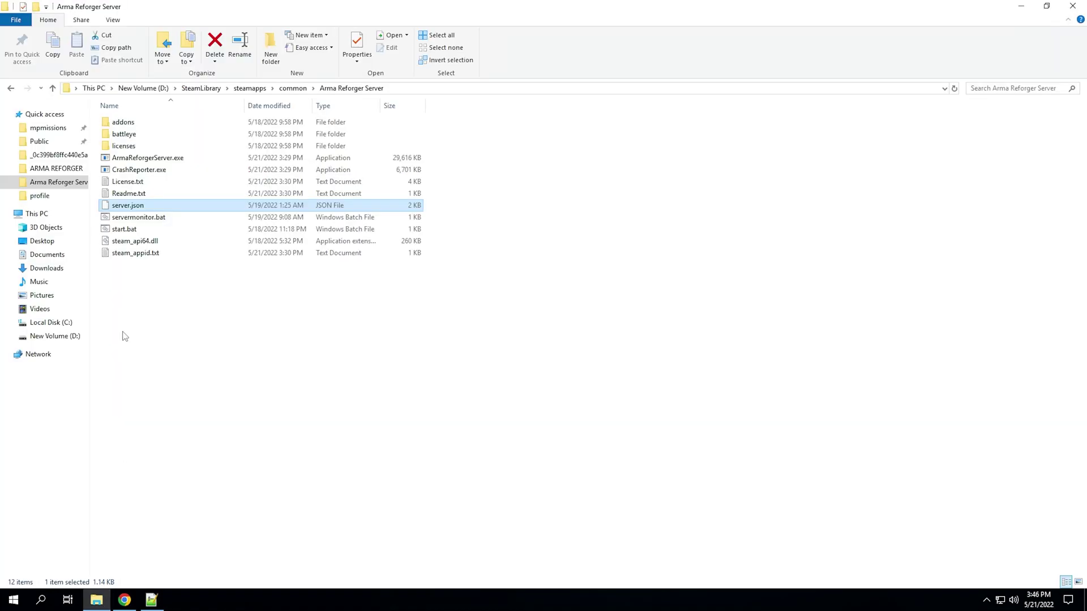
left_click(11, 87)
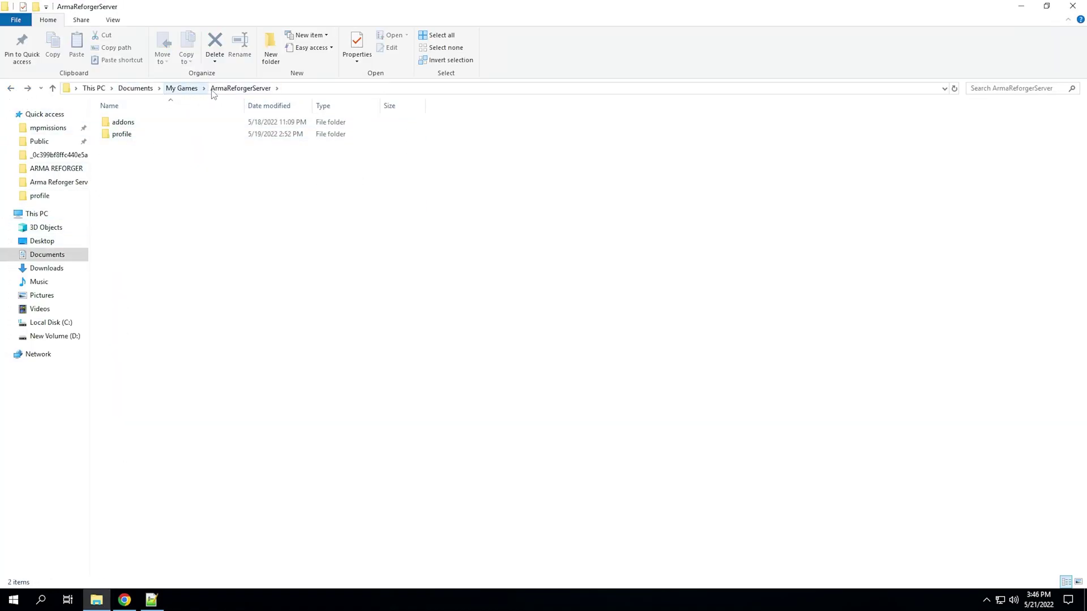
double_click(126, 125)
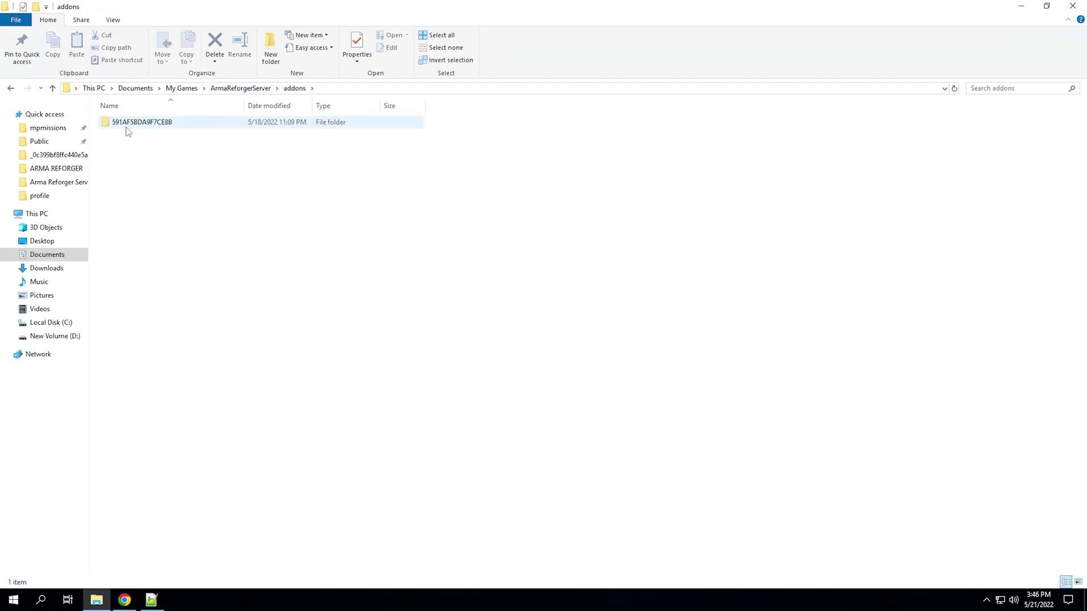
double_click(127, 126)
left_click(368, 219)
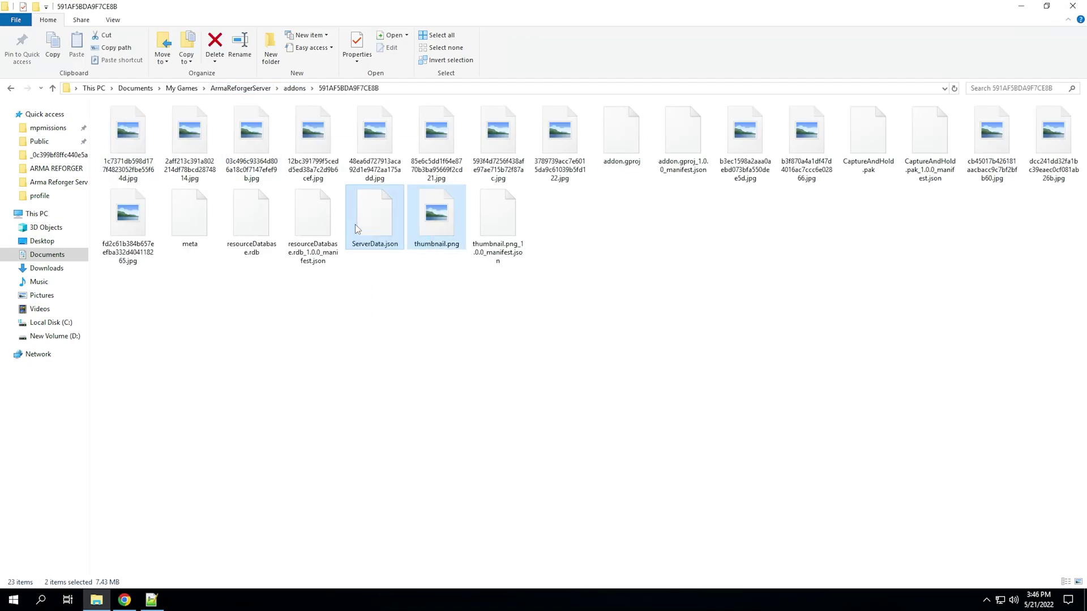
right_click(368, 219)
left_click(395, 238)
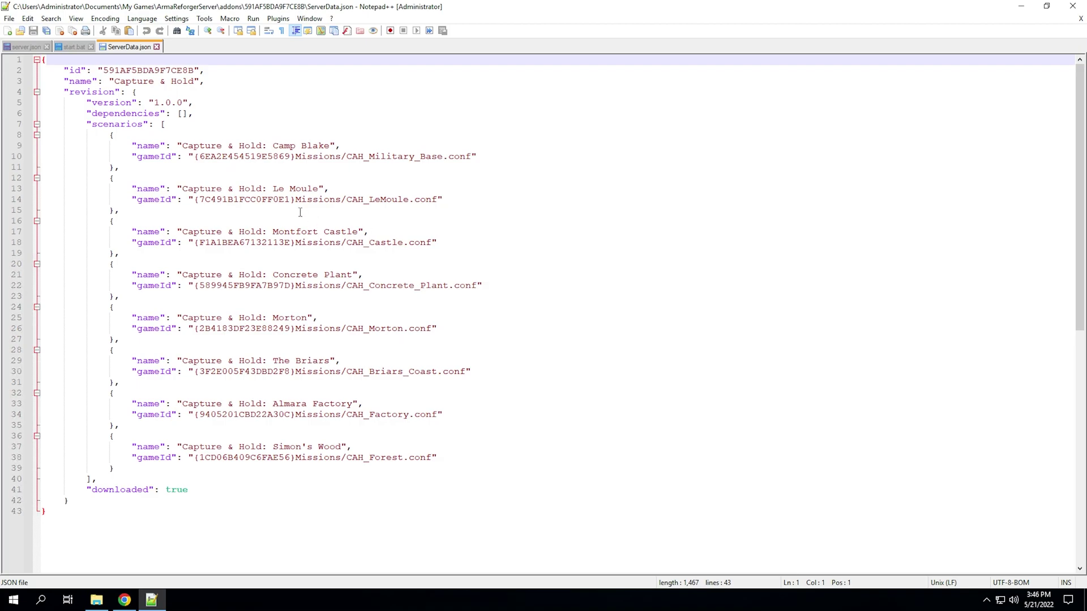
- Check the version 1.0.0, mod id 591AF5BDA9F7CE8B and Camp Blake gameId, then close ServerData.json
left_click(202, 134)
left_click_drag(188, 103, 154, 102)
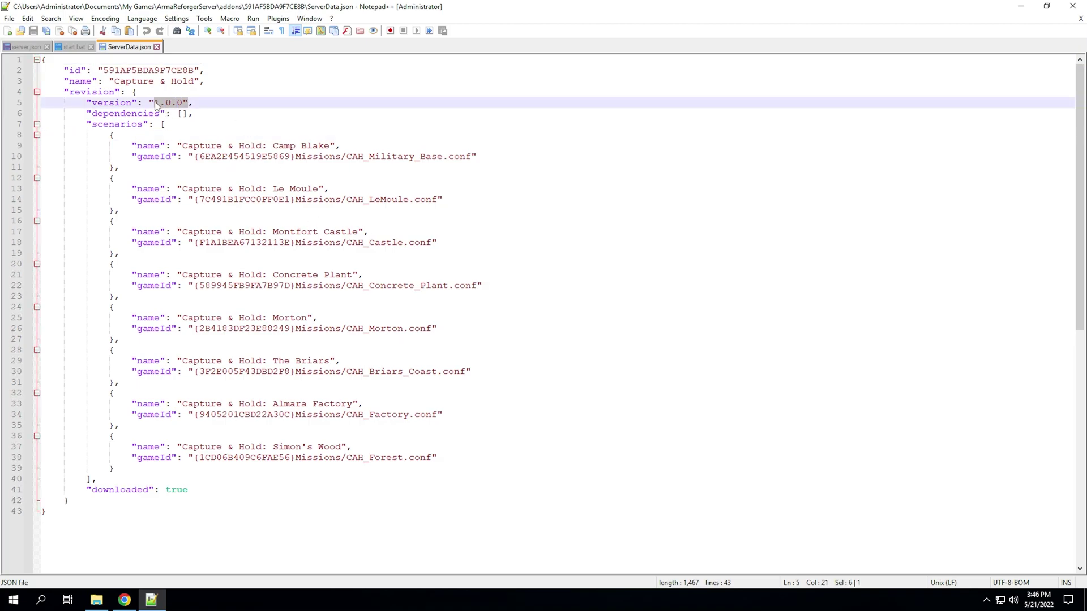
left_click(194, 70)
double_click(136, 70)
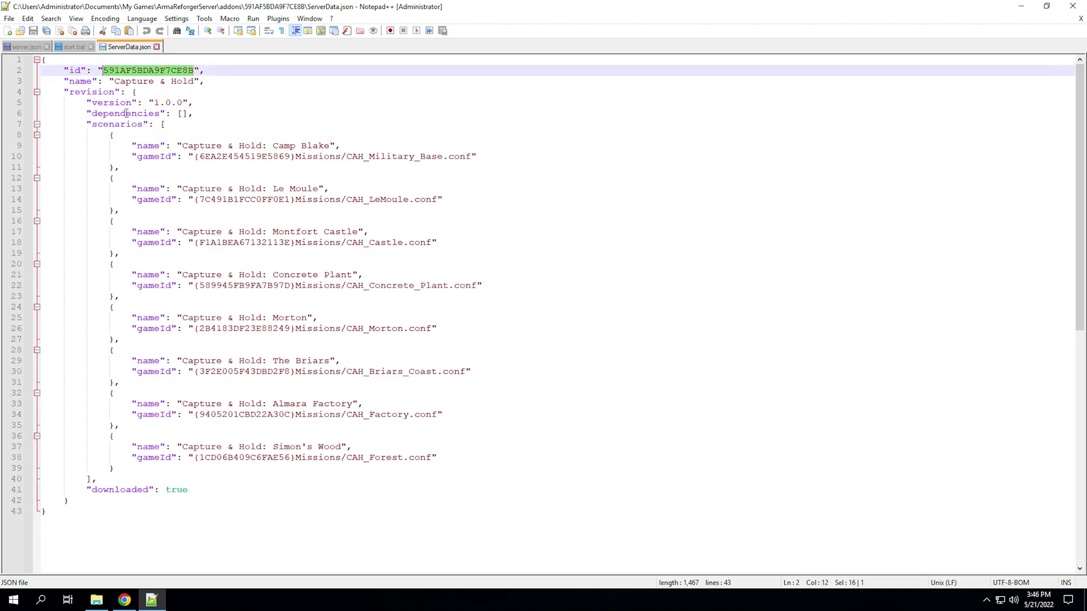
left_click_drag(193, 157, 296, 157)
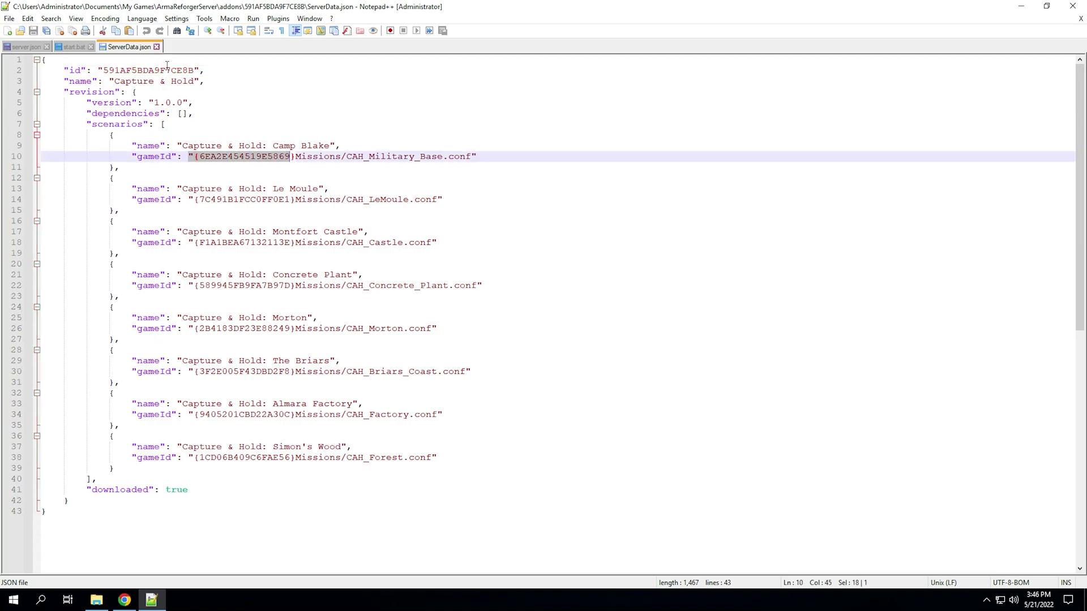
left_click(156, 47)
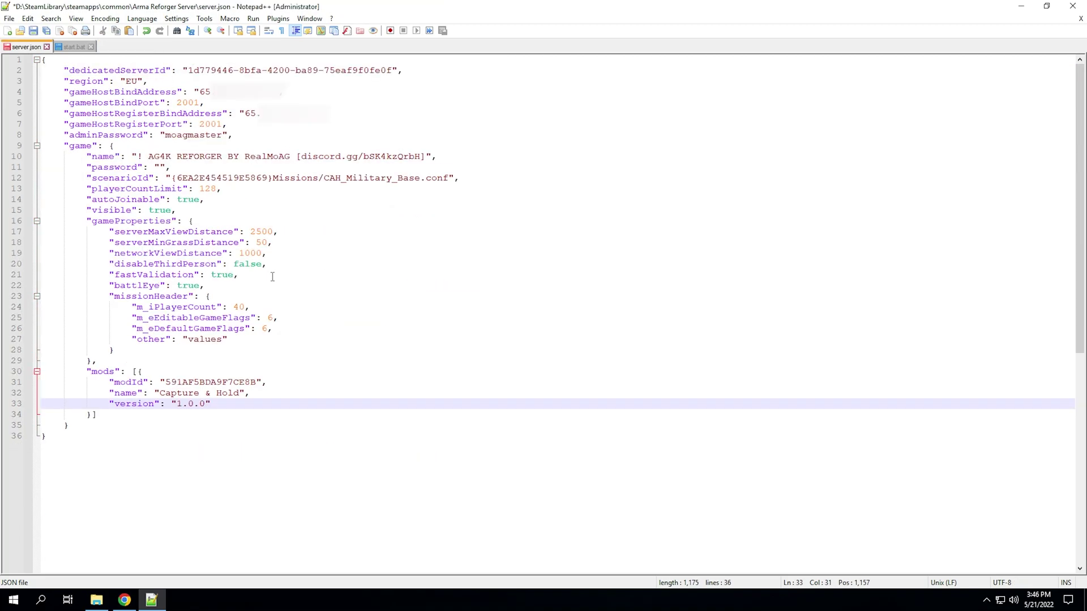
- Locate the end of the Capture & Hold entry in server.json's mods list
left_click_drag(237, 440, 51, 59)
left_click(183, 297)
left_click_drag(82, 371, 111, 396)
left_click(93, 414)
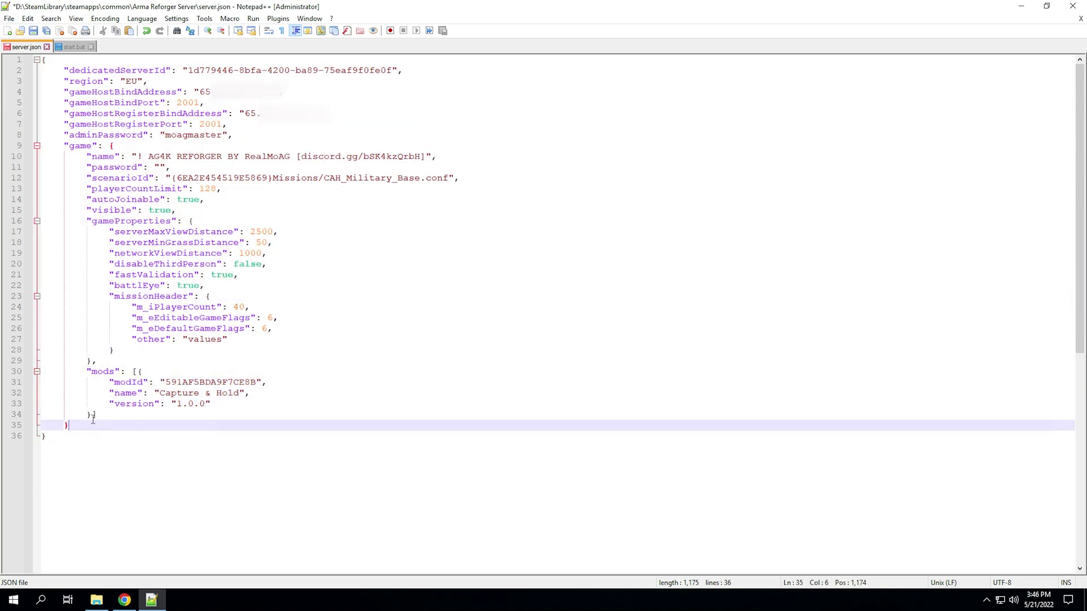
left_click(138, 372)
left_click(94, 414)
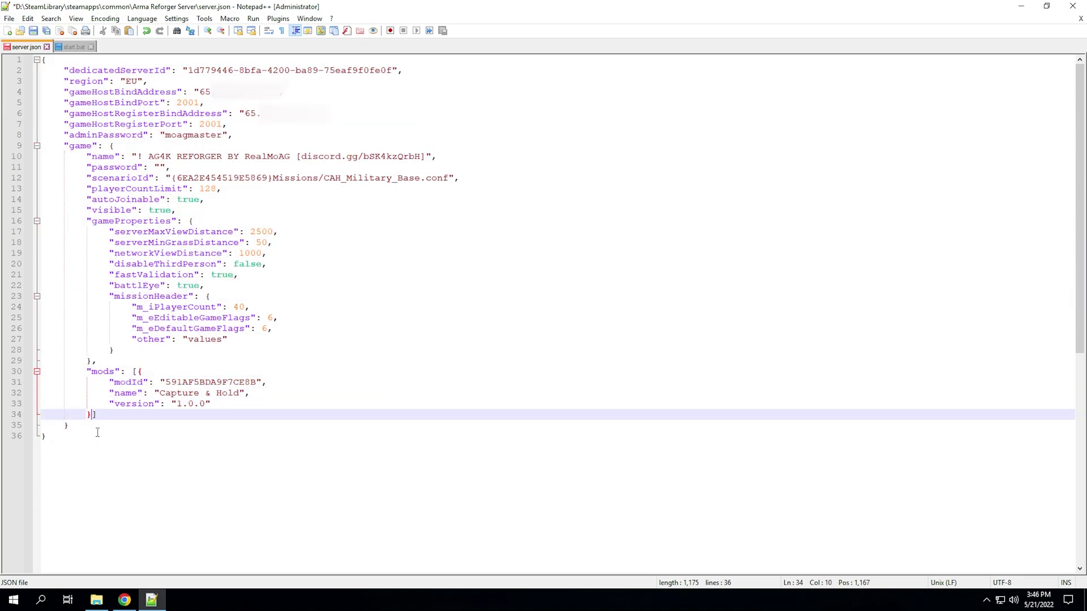
- Add a comma and paste two duplicate Capture & Hold mod blocks after the entry
type(",")
key("Return")
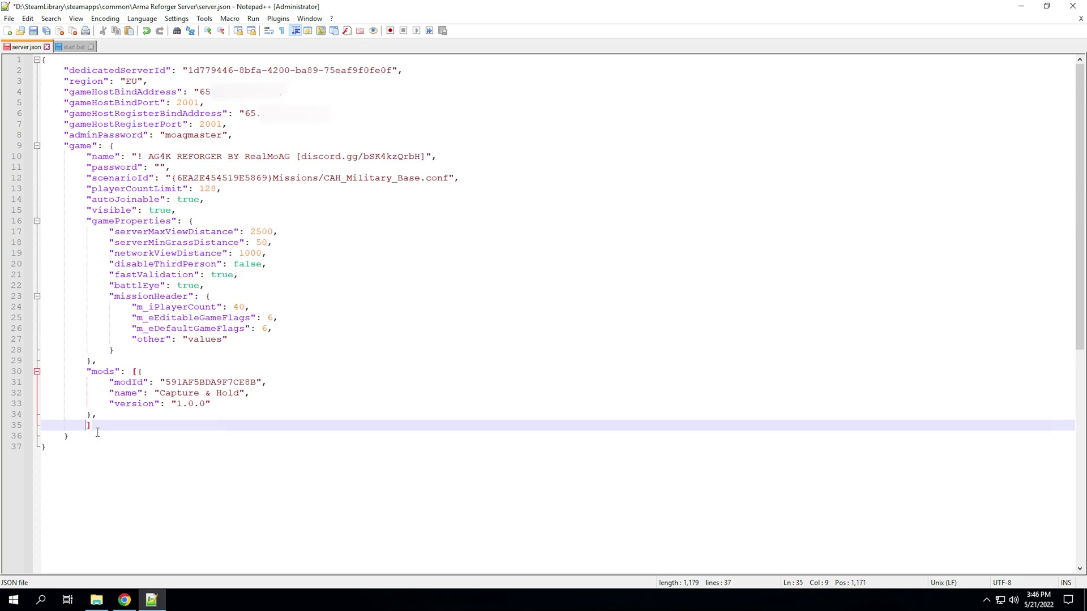
key("ctrl+v")
type(",")
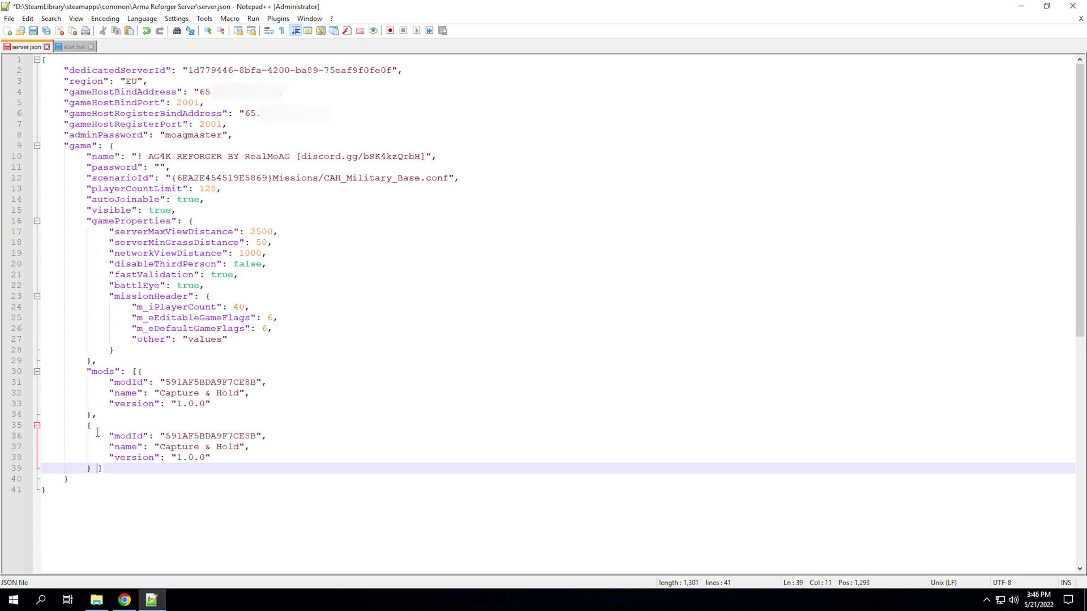
key("Return")
key("ctrl+v")
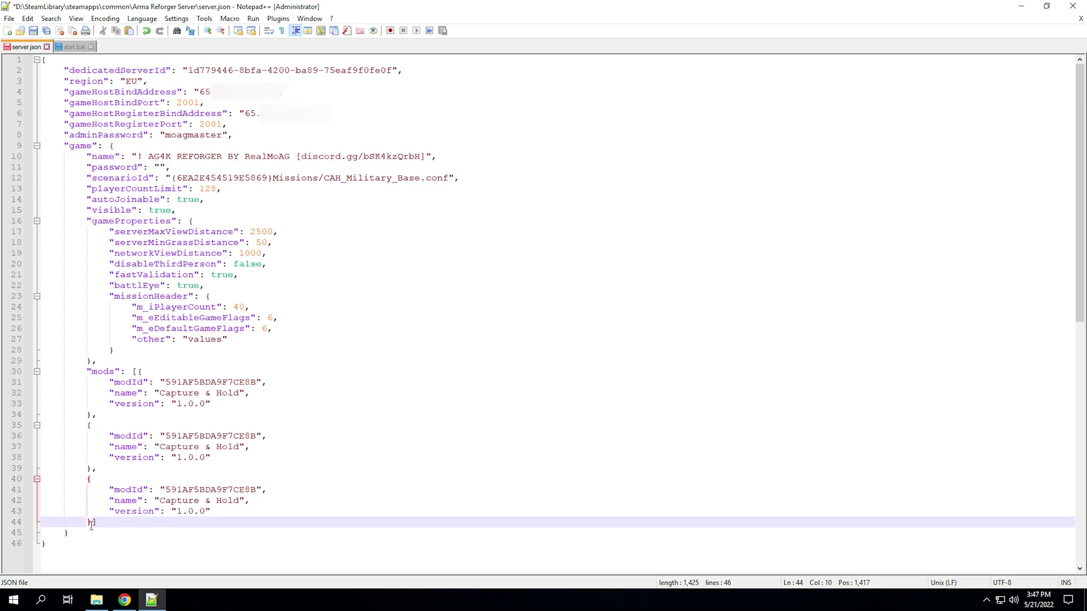
- Delete the extra mod blocks, restore the closing brace, and save server.json
left_click_drag(91, 522, 88, 415)
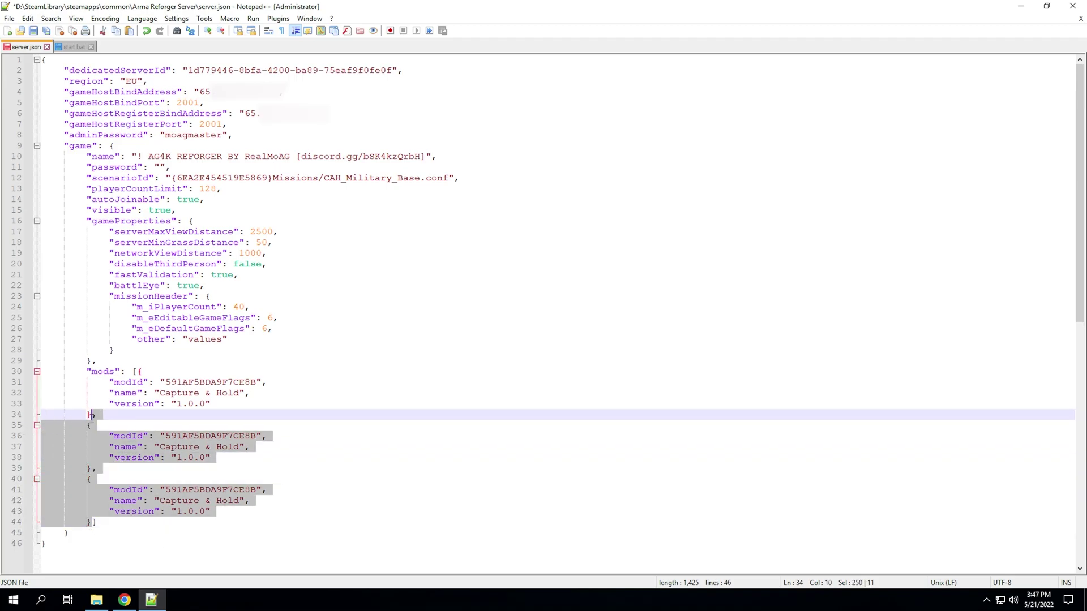
key("Delete")
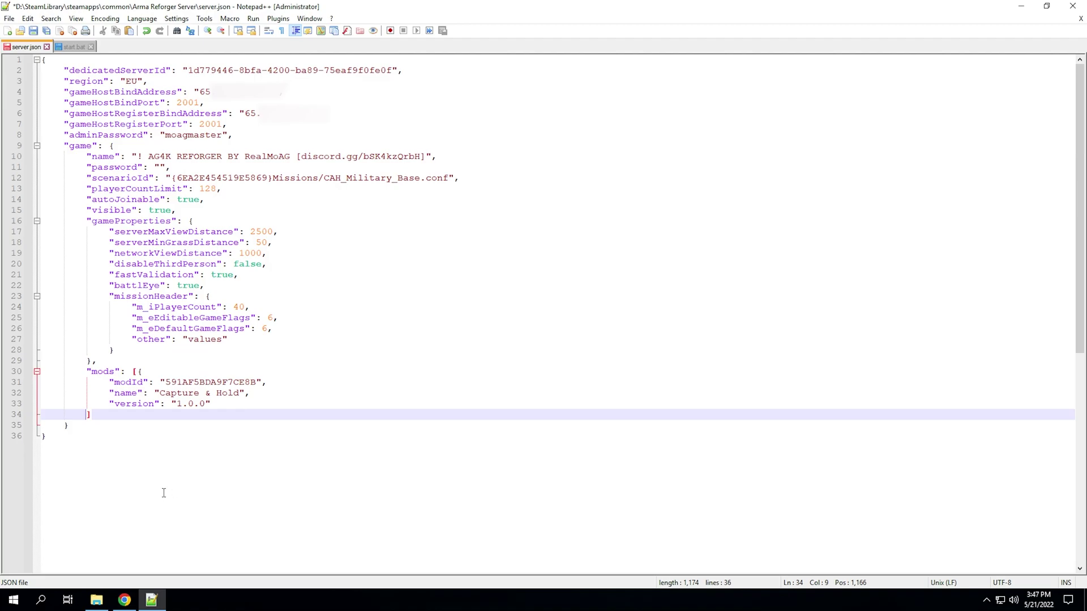
key("ctrl+space")
key("Escape")
key("ctrl+s")
type("}")
key("ctrl+s")
left_click(116, 362)
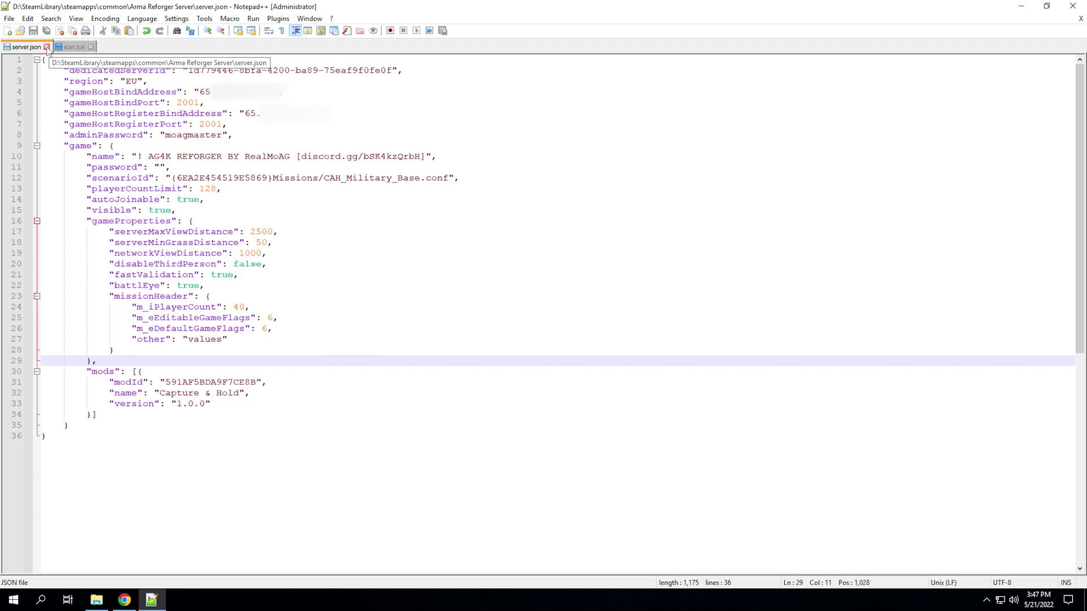
- Navigate Explorer from the mod folder back to the Arma Reforger Server folder under SteamLibrary on D:, which holds start.bat
left_click(73, 48)
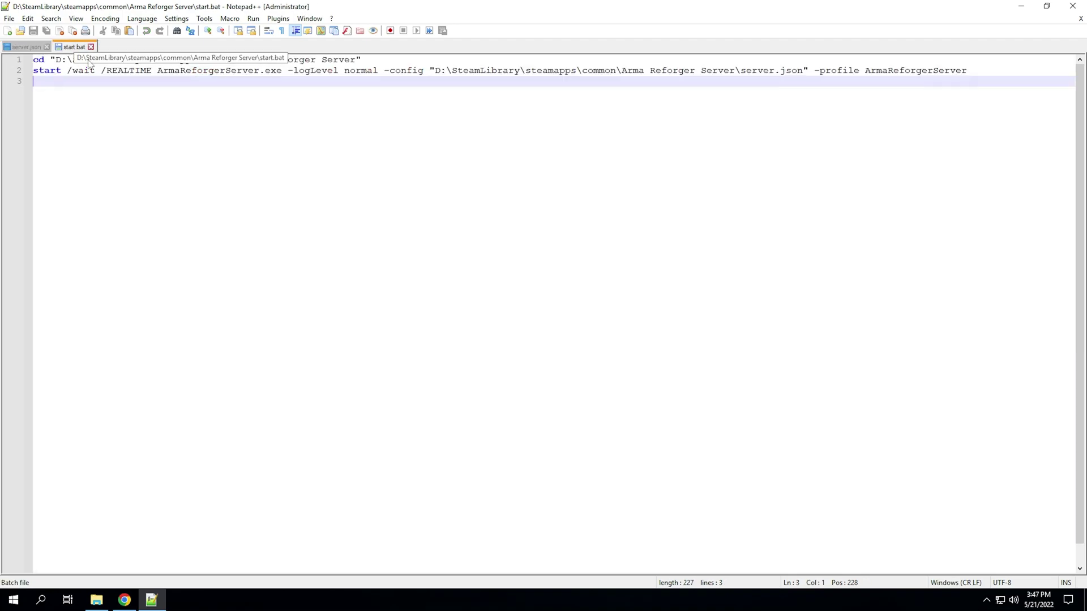
left_click(96, 599)
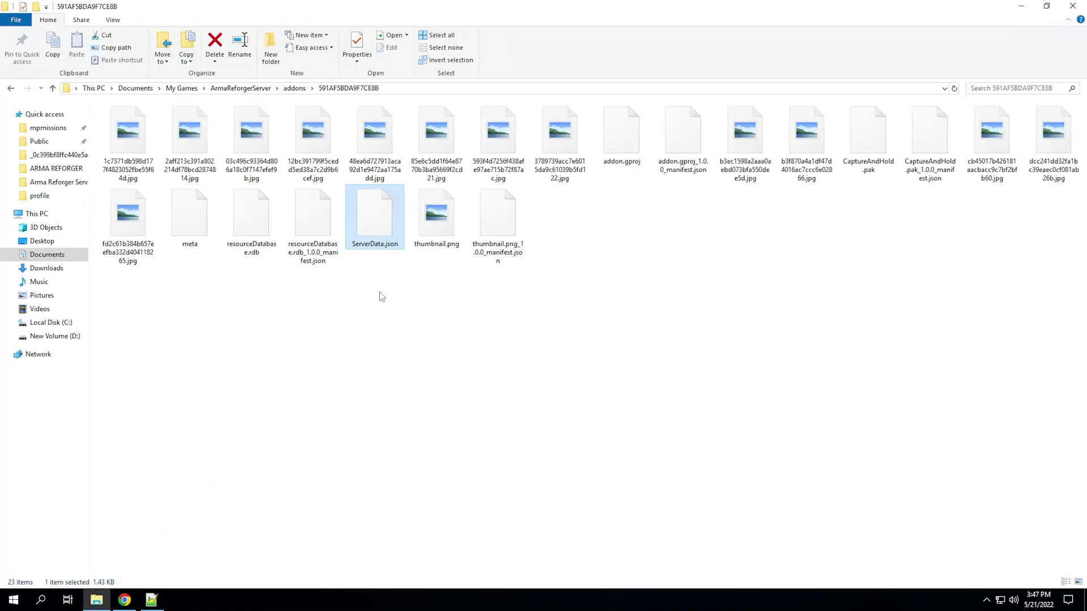
left_click(351, 294)
left_click(12, 87)
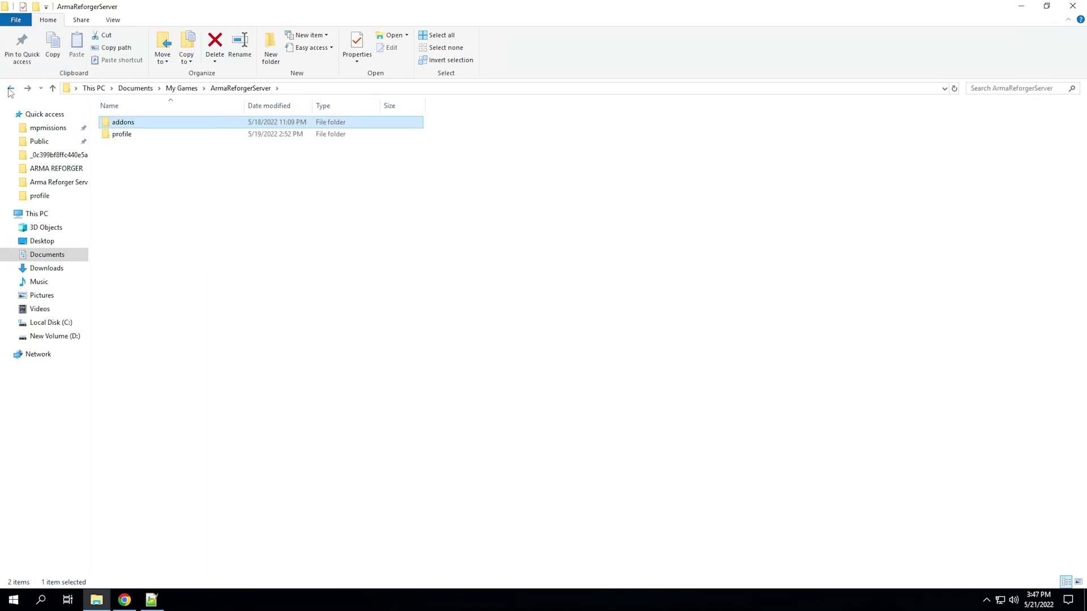
left_click(11, 88)
left_click(11, 89)
left_click(11, 89)
left_click(52, 187)
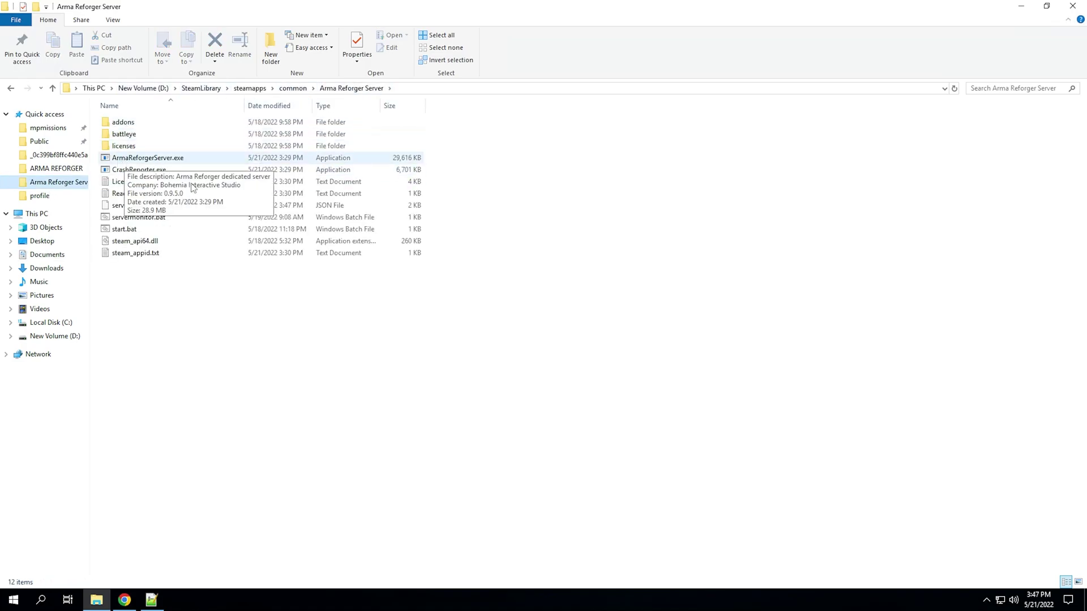
right_click(120, 233)
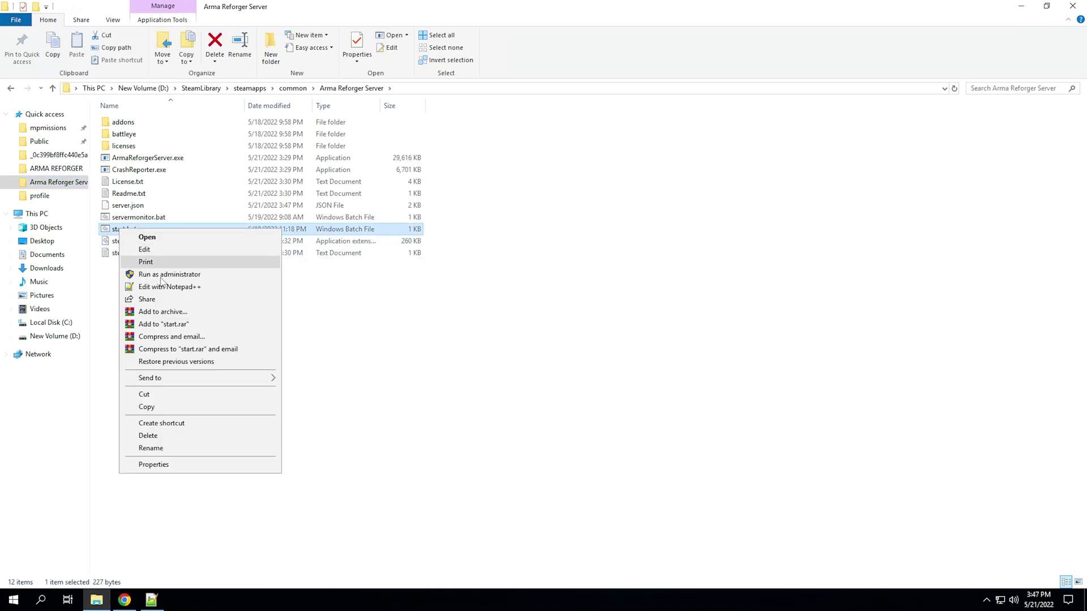
left_click(337, 293)
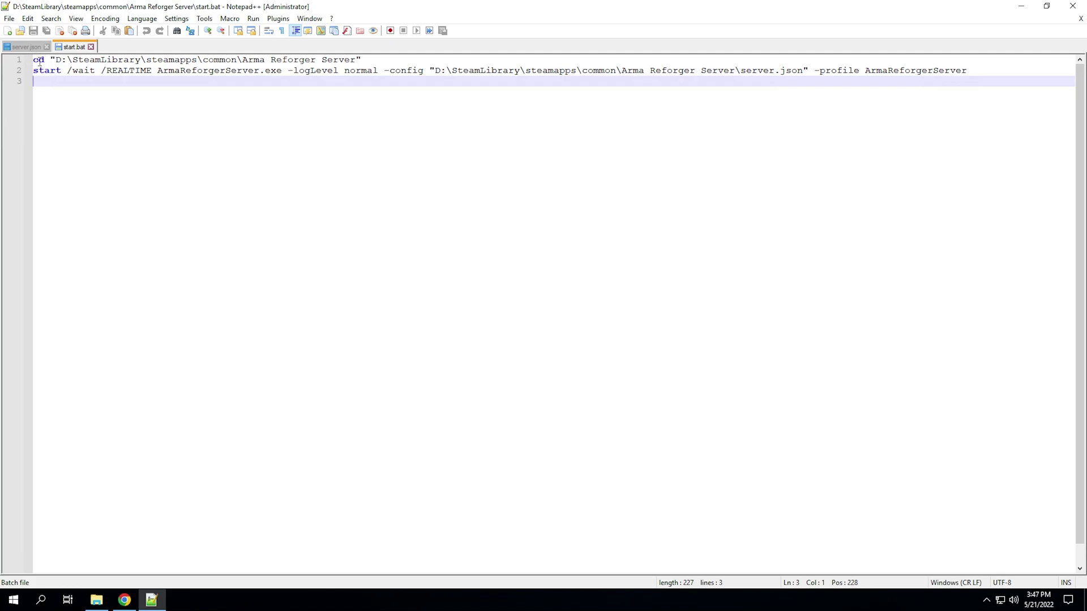
- Copy the Arma Reforger Server folder path from Explorer's address bar
mouse_move(53, 60)
left_mouse_down()
mouse_move(354, 62)
mouse_move(48, 71)
mouse_move(55, 59)
left_mouse_up()
left_click(355, 60)
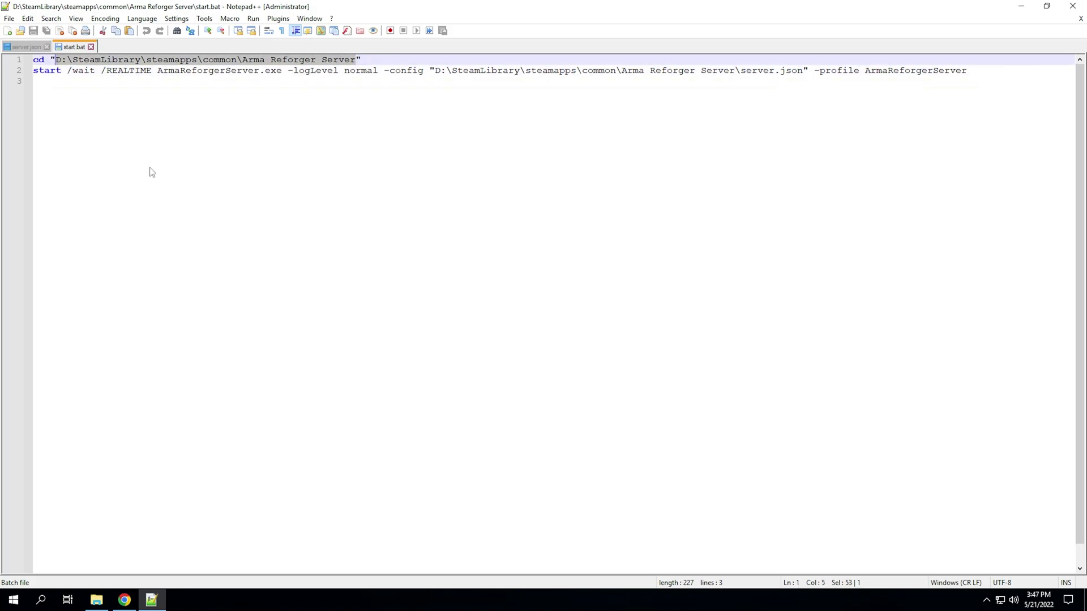
left_click(96, 599)
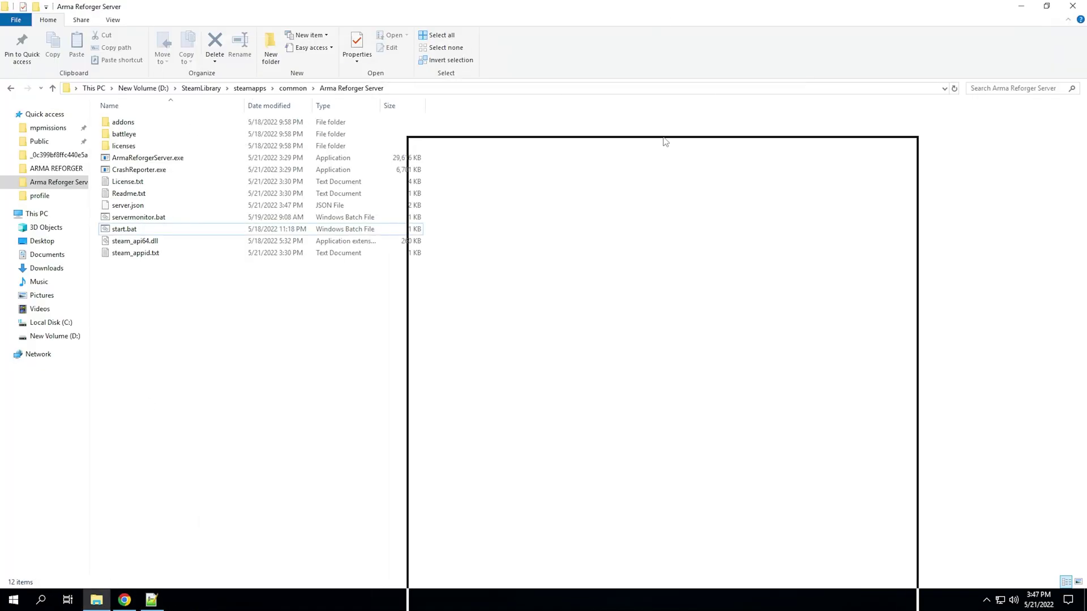
left_click_drag(586, 136, 237, 124)
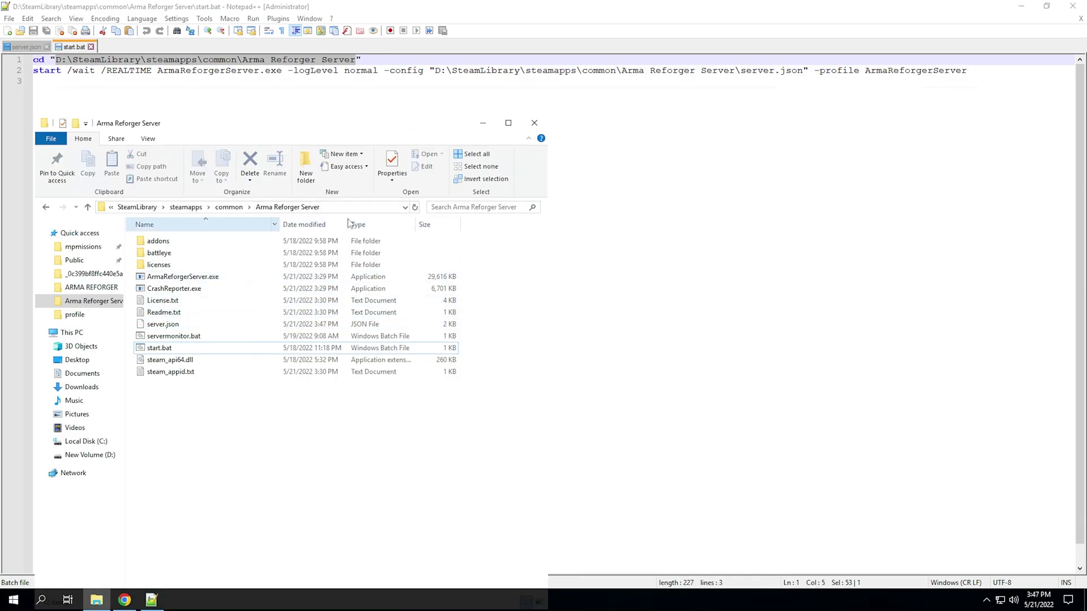
left_click(334, 207)
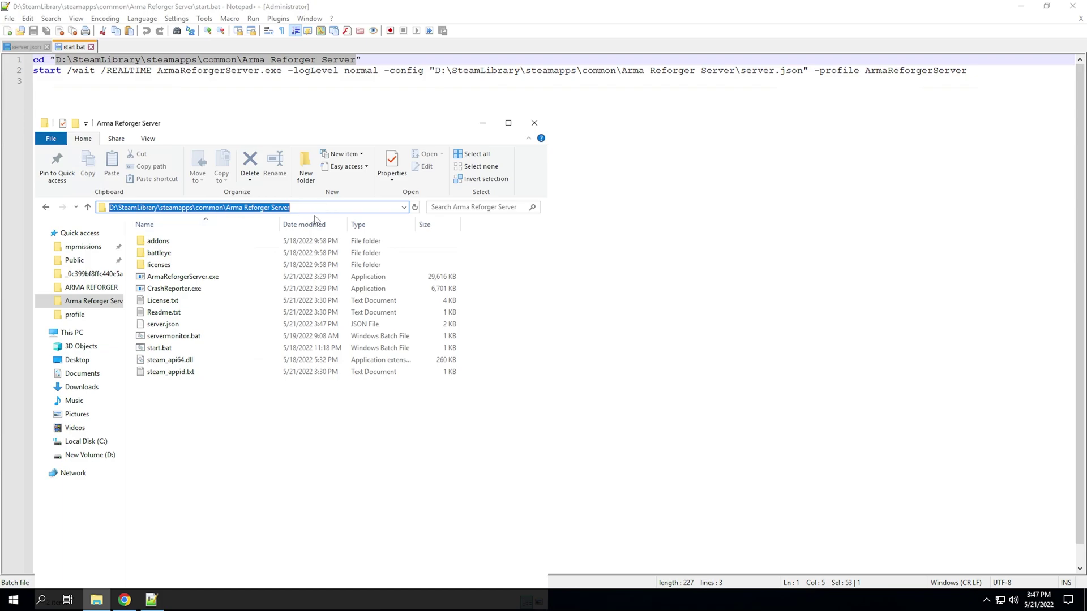
left_click(358, 207)
key("ctrl+a")
right_click(175, 213)
left_click(190, 253)
- Paste the copied server folder path over the quoted cd path on line 1 of start.bat
left_click(339, 60)
left_click_drag(355, 60, 56, 60)
right_click(56, 62)
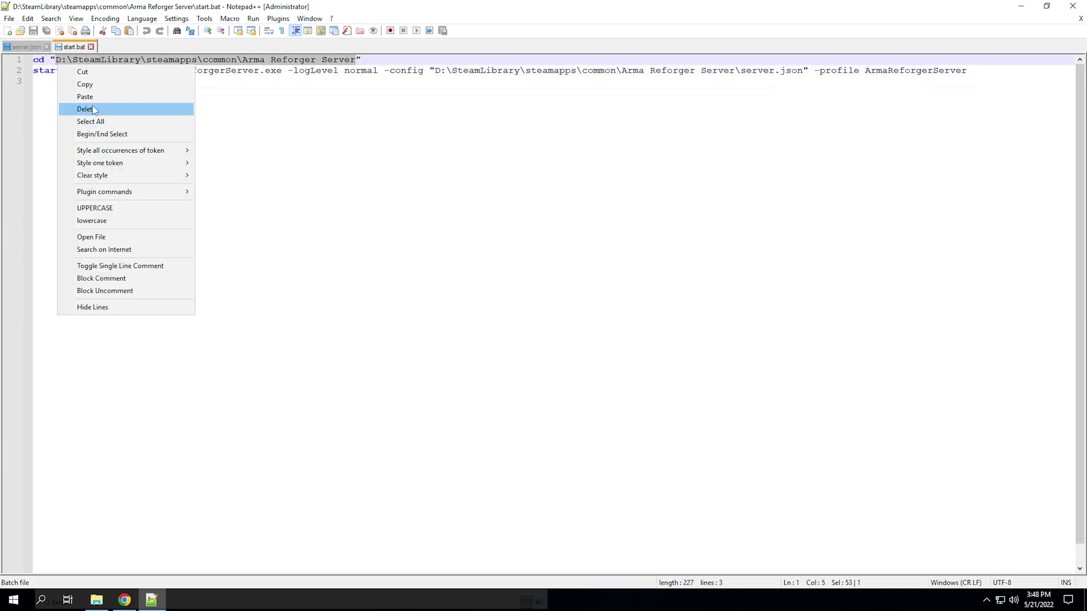
left_click(99, 96)
left_click(82, 71)
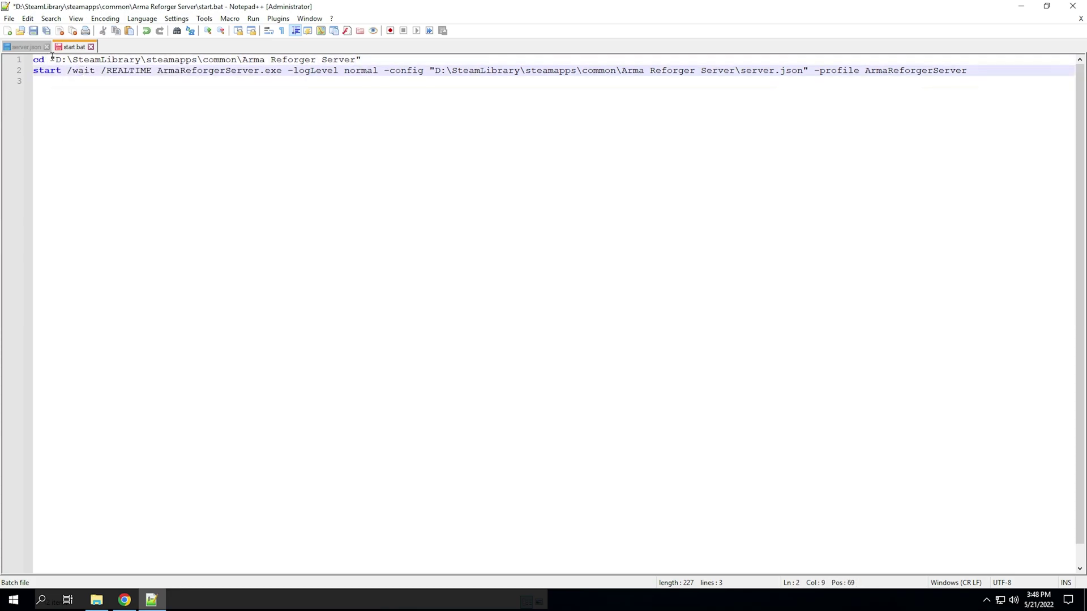
left_click(61, 60)
left_click_drag(407, 61, 33, 60)
left_click(37, 62)
- Review line 2's start command: ArmaReforgerServer.exe, -logLevel normal and the -config option
key("ctrl+End")
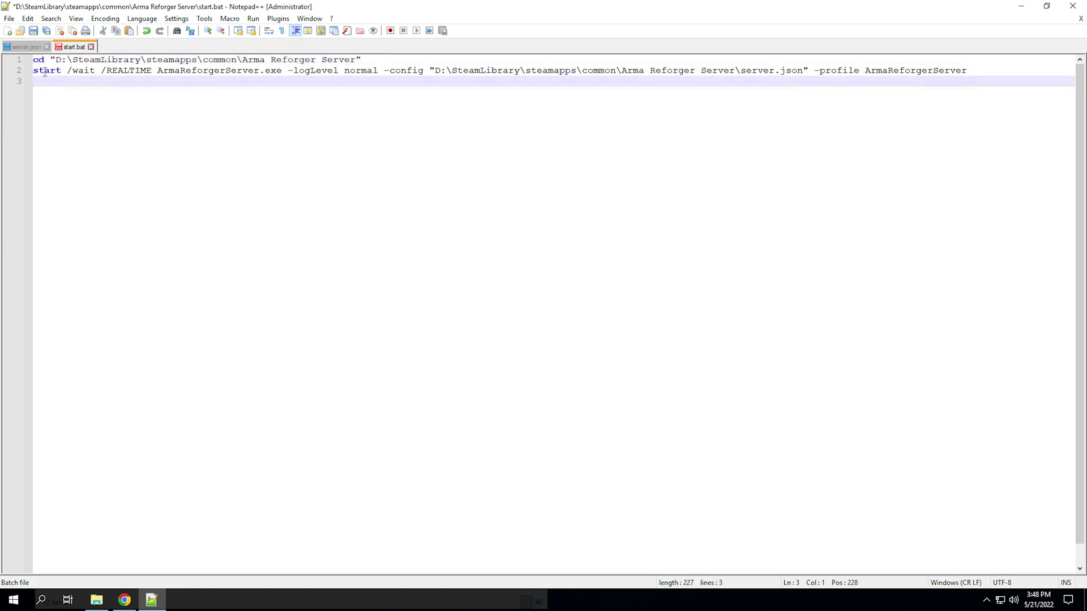
left_click_drag(34, 70, 376, 73)
triple_click(179, 73)
left_click_drag(156, 72, 378, 70)
left_click(290, 70)
key("Left")
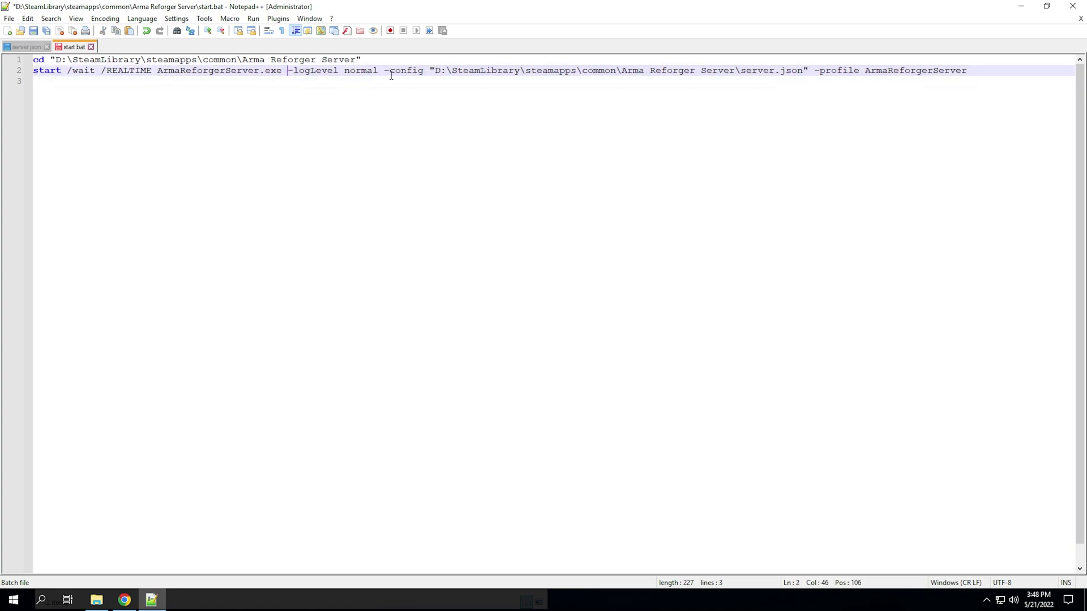
left_click_drag(387, 72, 808, 71)
left_click(424, 83)
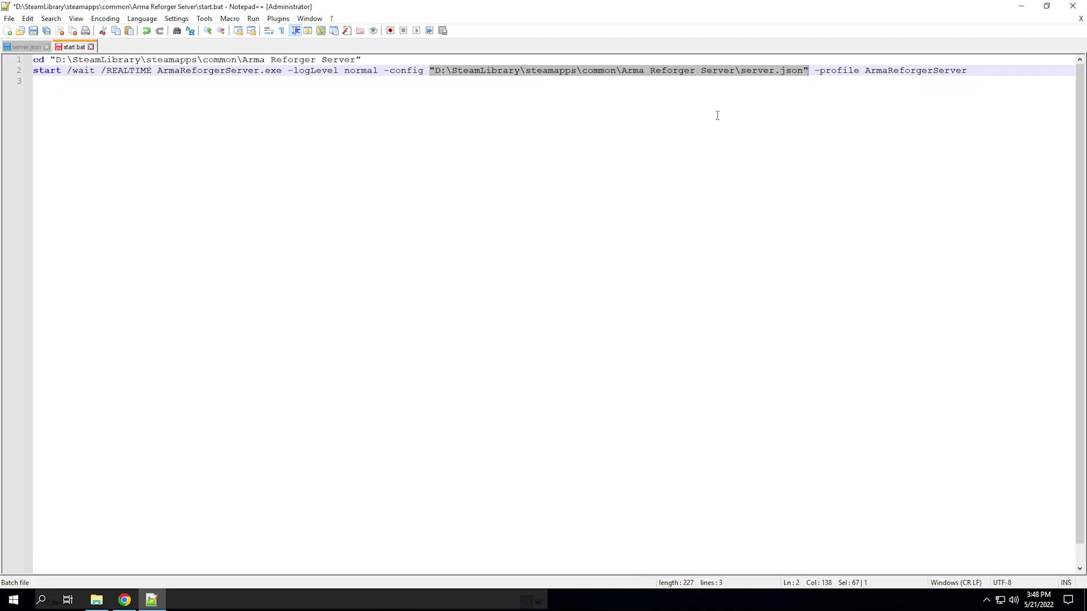
- Replace the -config path with the server folder path plus \server.json, checking the file name in Explorer
left_click(97, 600)
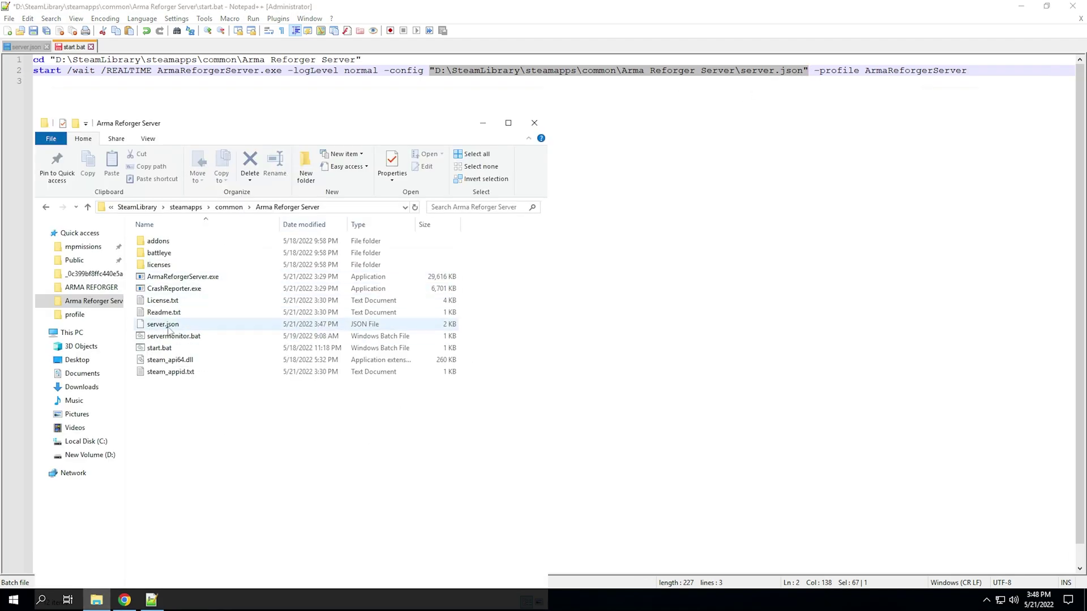
left_click(435, 73)
left_click_drag(434, 70, 803, 69)
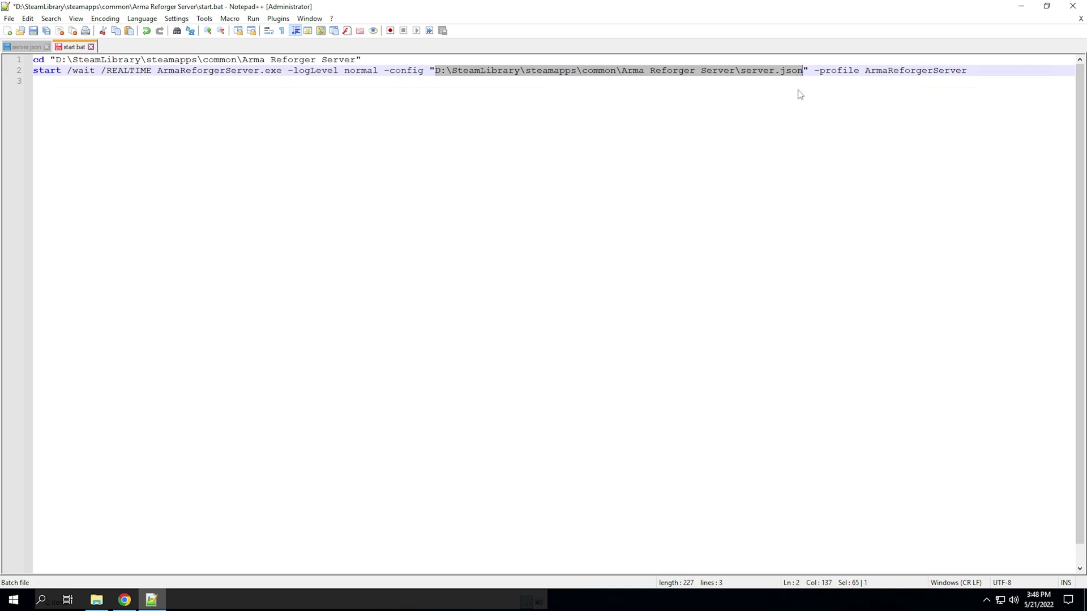
key("ctrl+v")
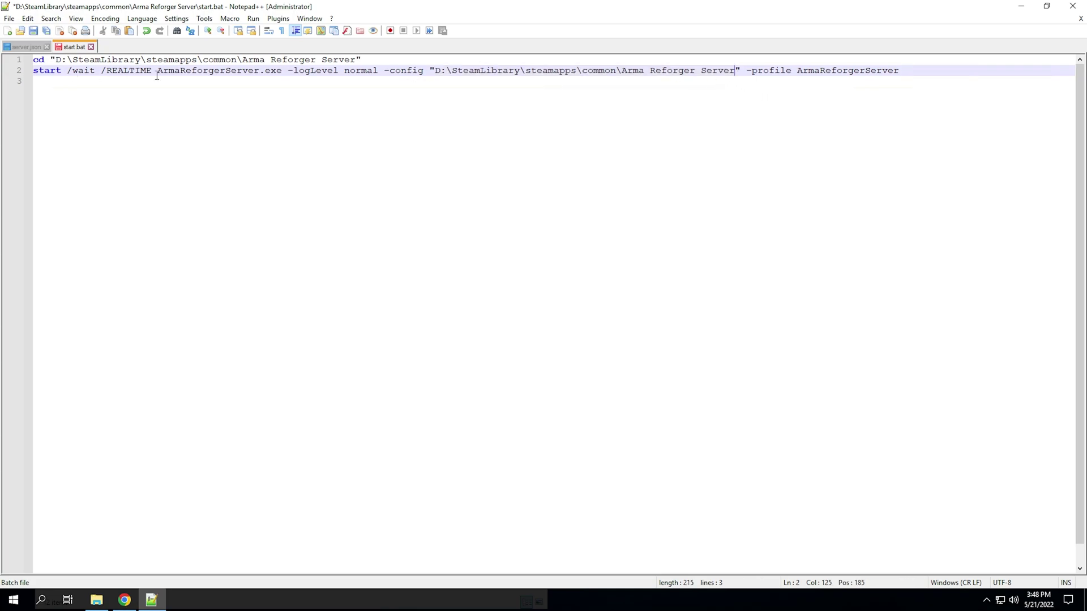
type("\\server.json")
key("alt+Tab")
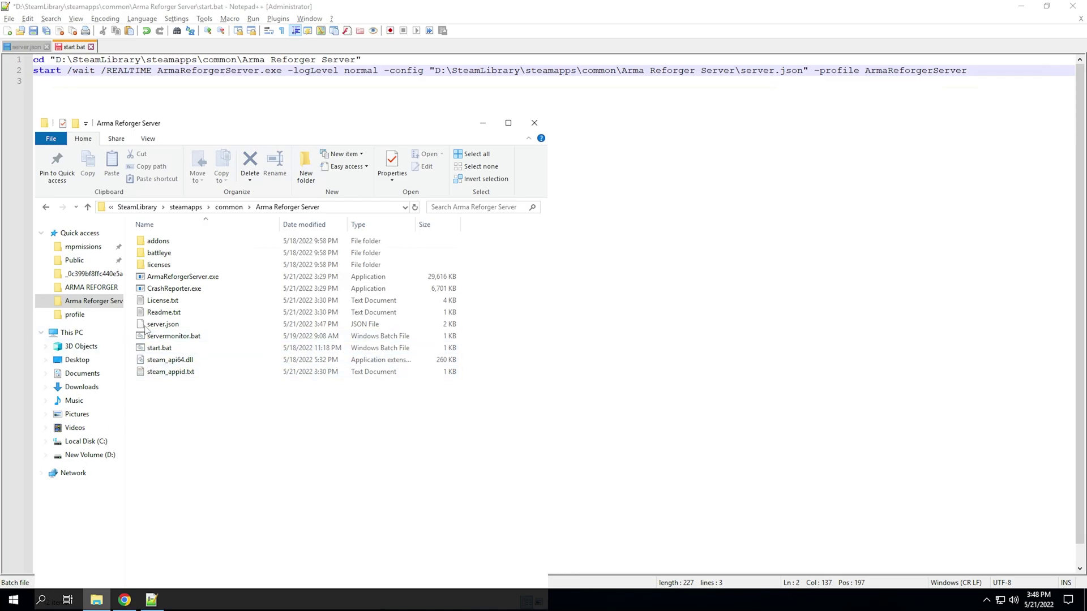
left_click(158, 329)
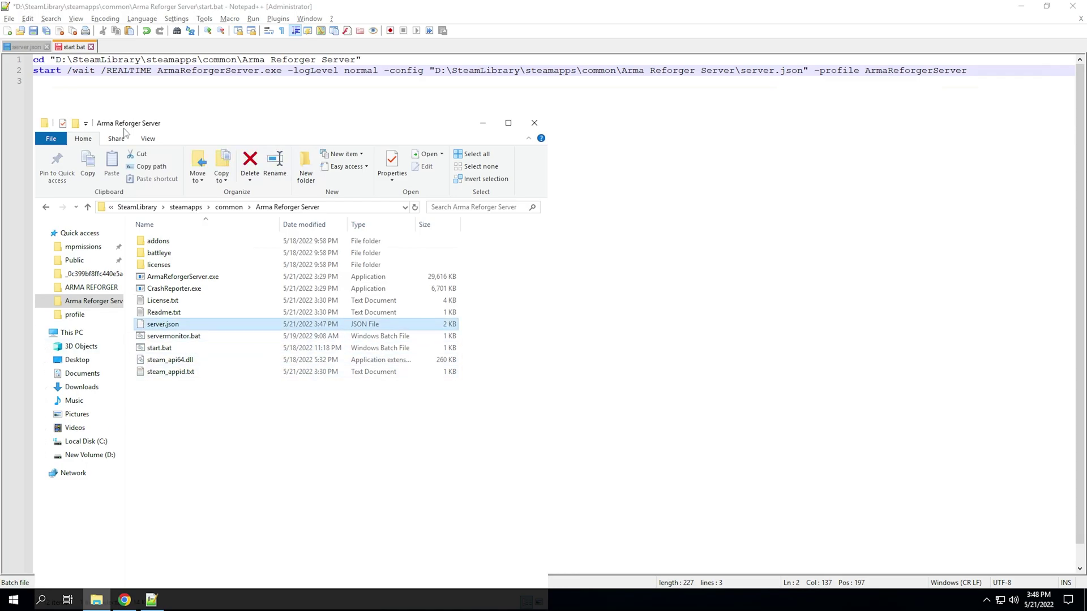
- Confirm the quoted -config server.json path and the following -profile ArmaReforgerServer option on line 2
left_click(822, 71)
left_click_drag(808, 71, 430, 70)
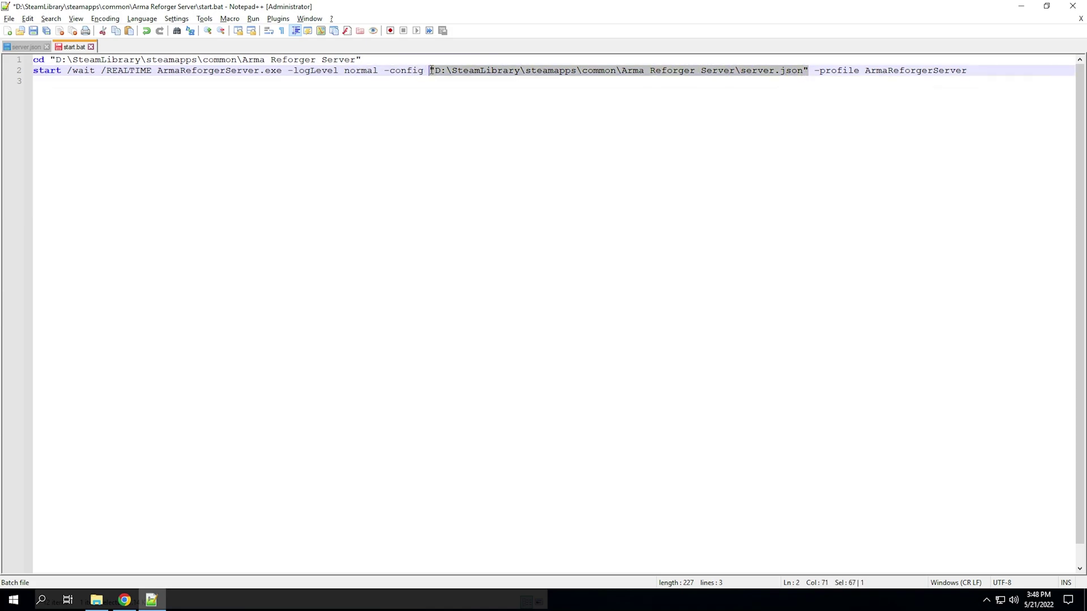
key("ctrl+v")
left_click(744, 92)
left_click_drag(814, 70, 861, 70)
left_click(891, 77)
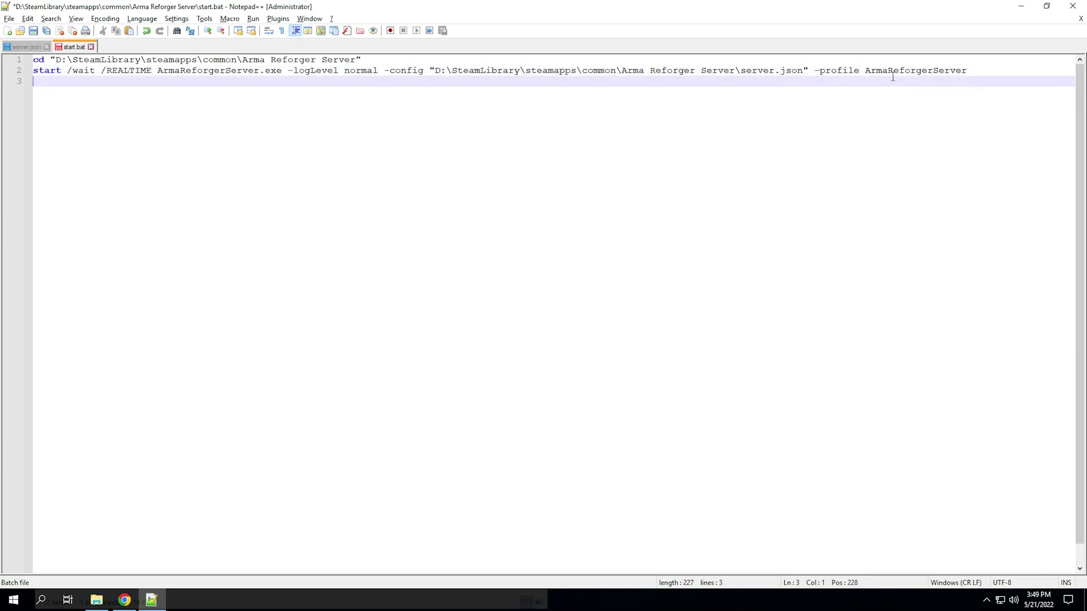